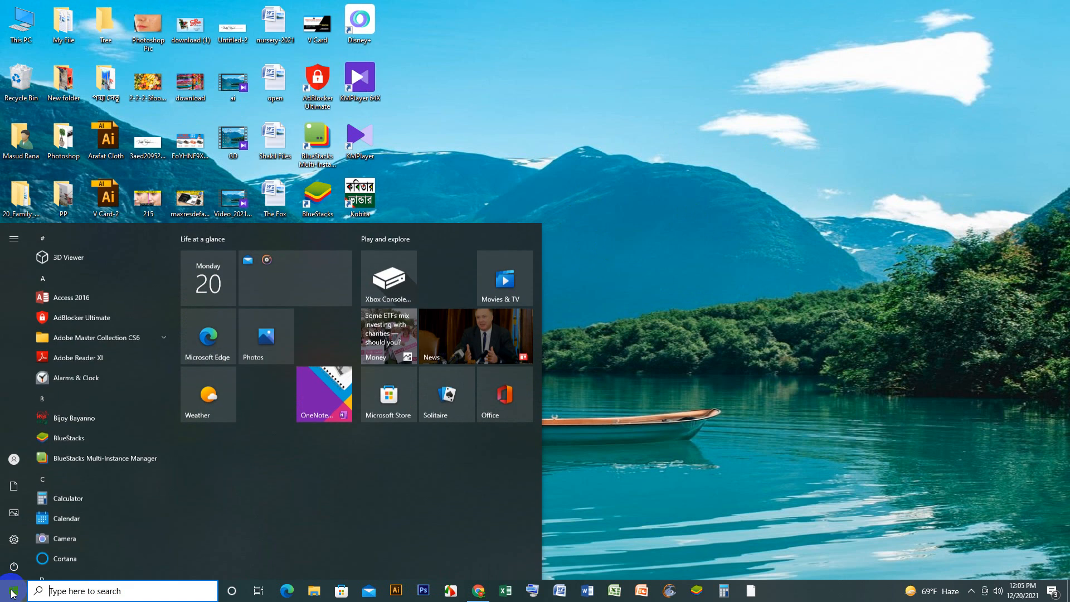
# Open Word 2007 from the Microsoft Office group of installed programs and close it again
pyautogui.scroll(-5, 106, 449)
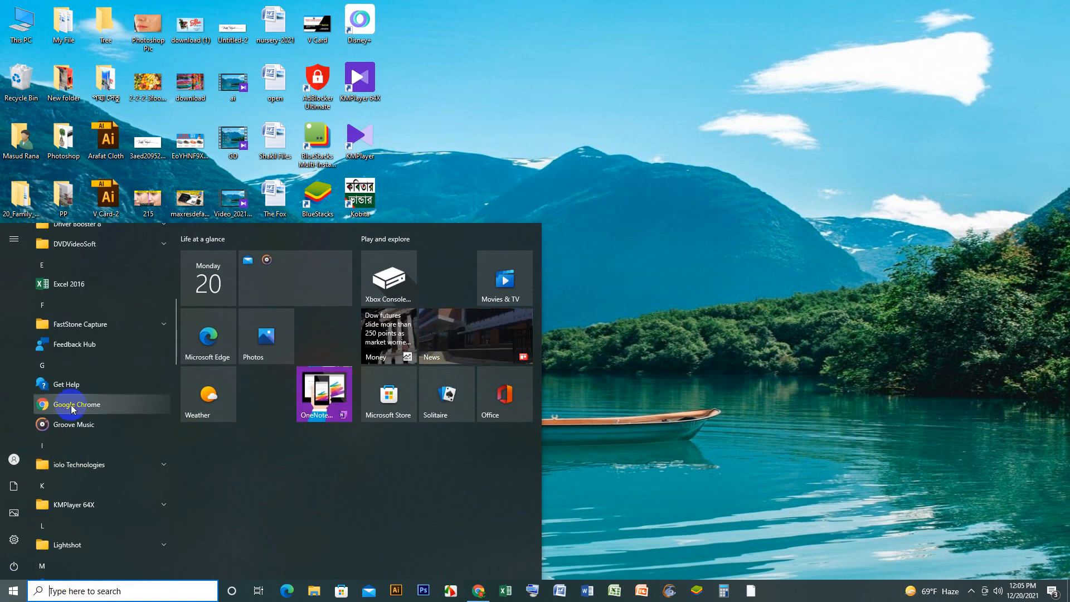
pyautogui.scroll(-5, 95, 448)
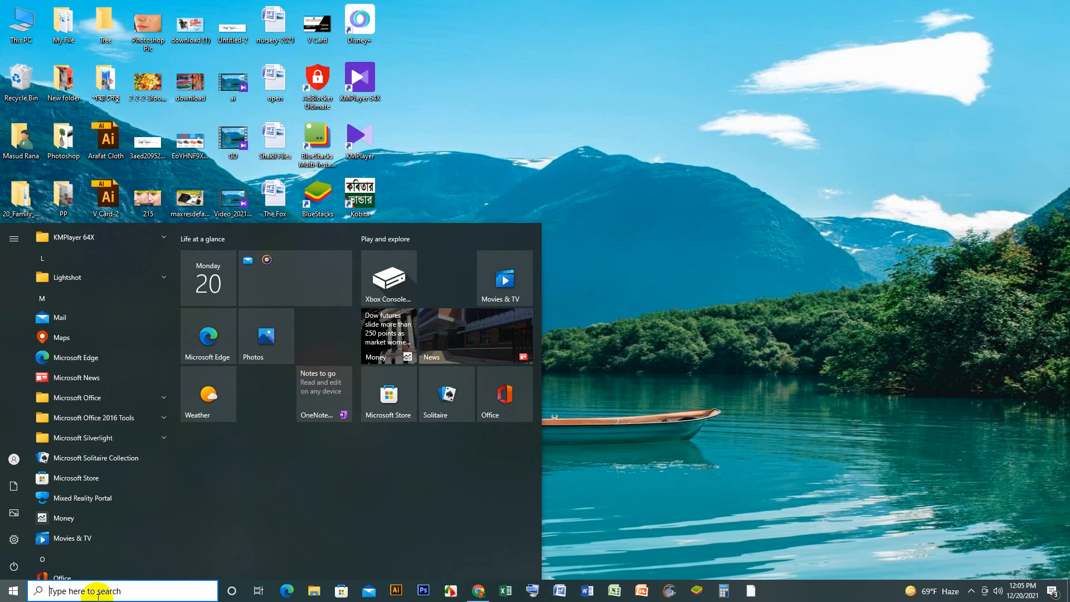
pyautogui.click(86, 402)
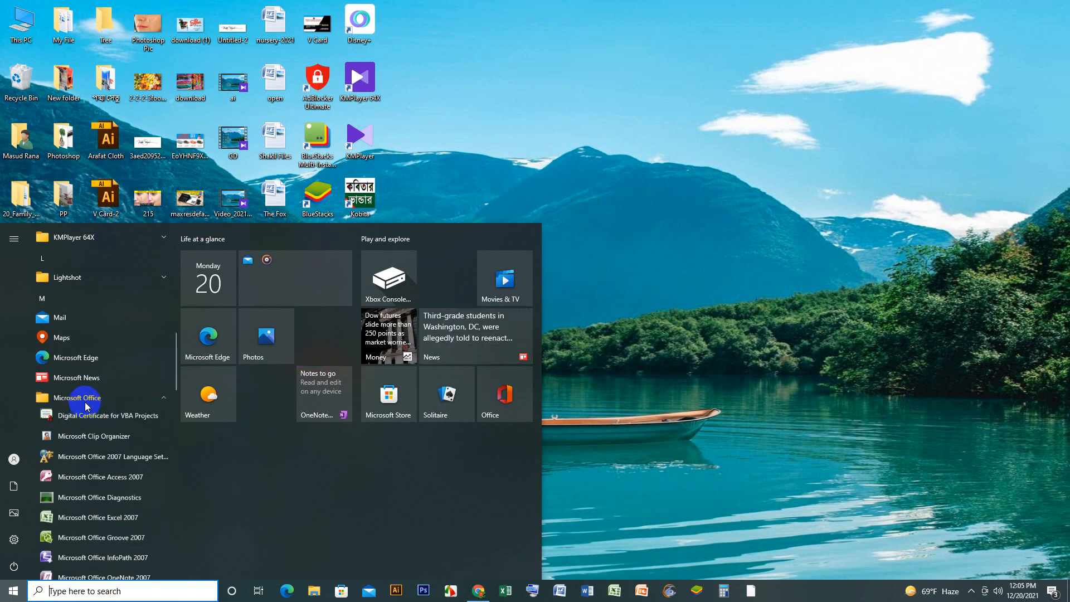
pyautogui.click(78, 571)
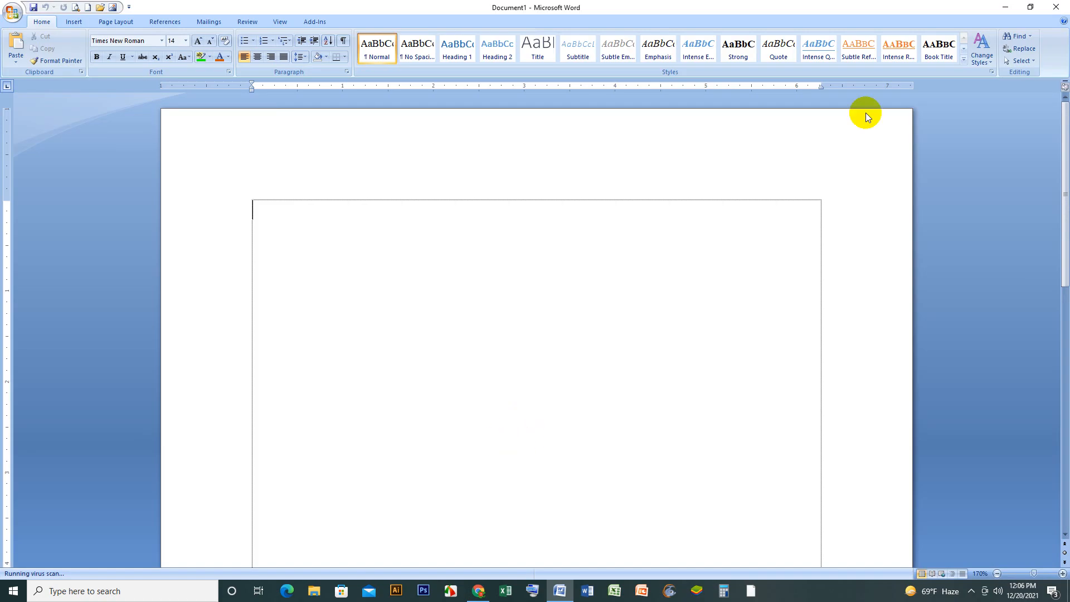
pyautogui.click(1056, 7)
# Search the computer for "Word" and open Microsoft Office Word 2007 with a blank document
pyautogui.click(128, 594)
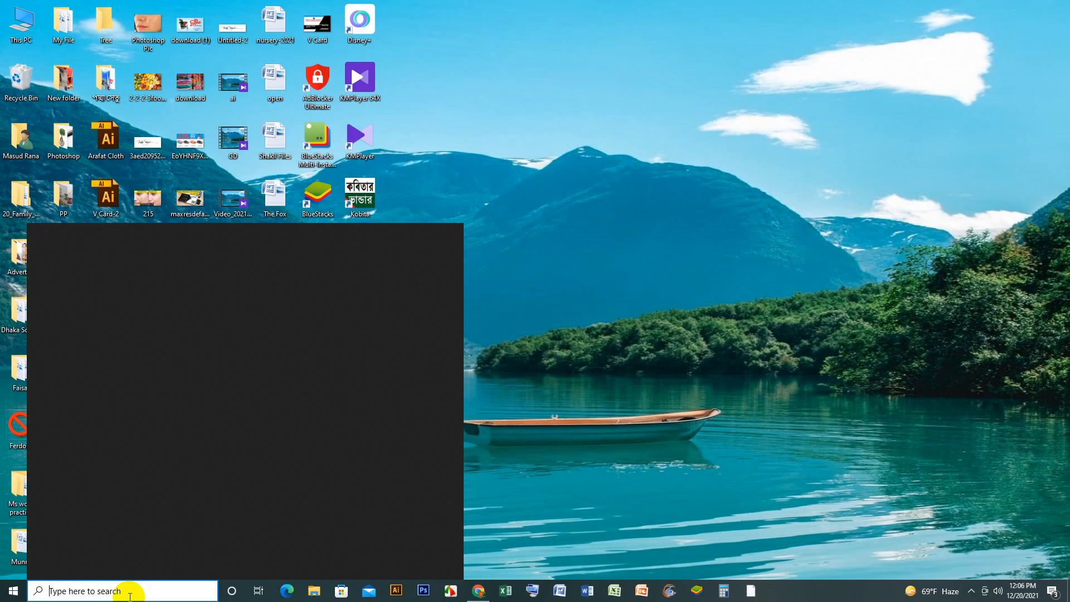
pyautogui.write('W')
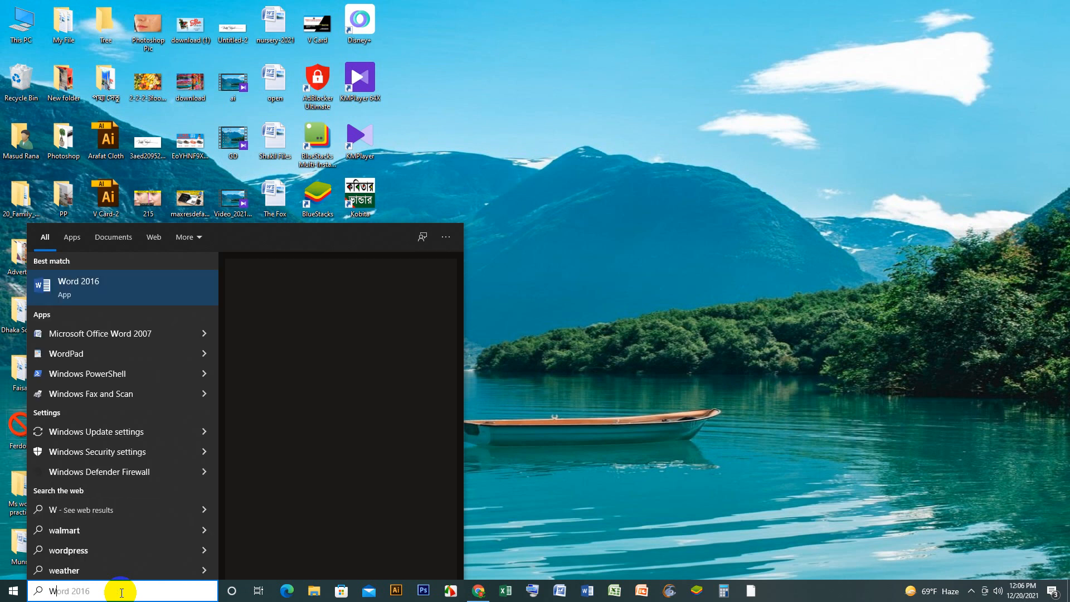
pyautogui.write('ord')
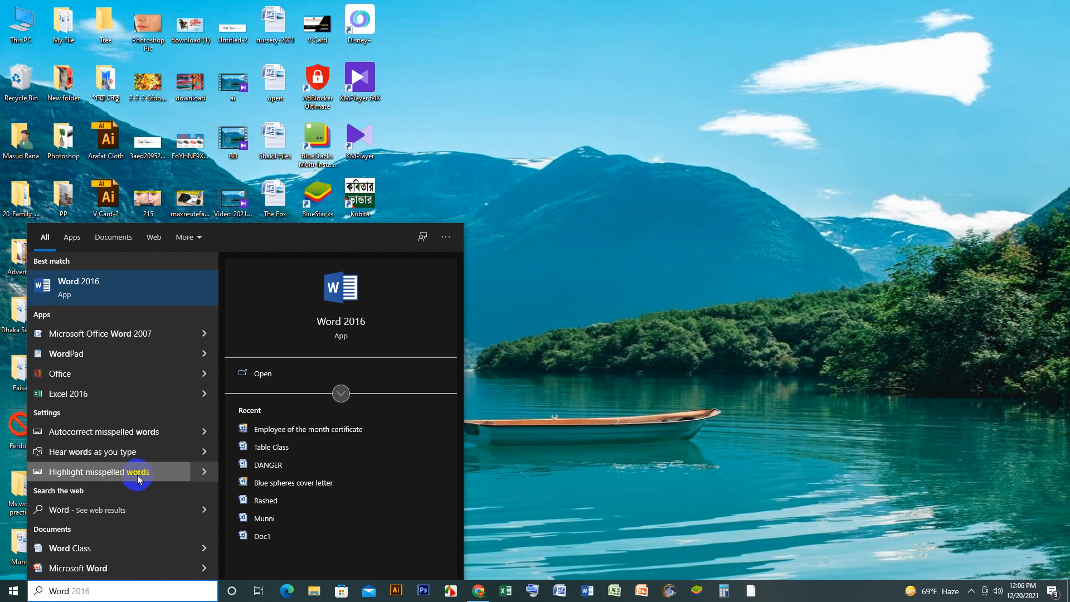
pyautogui.click(143, 334)
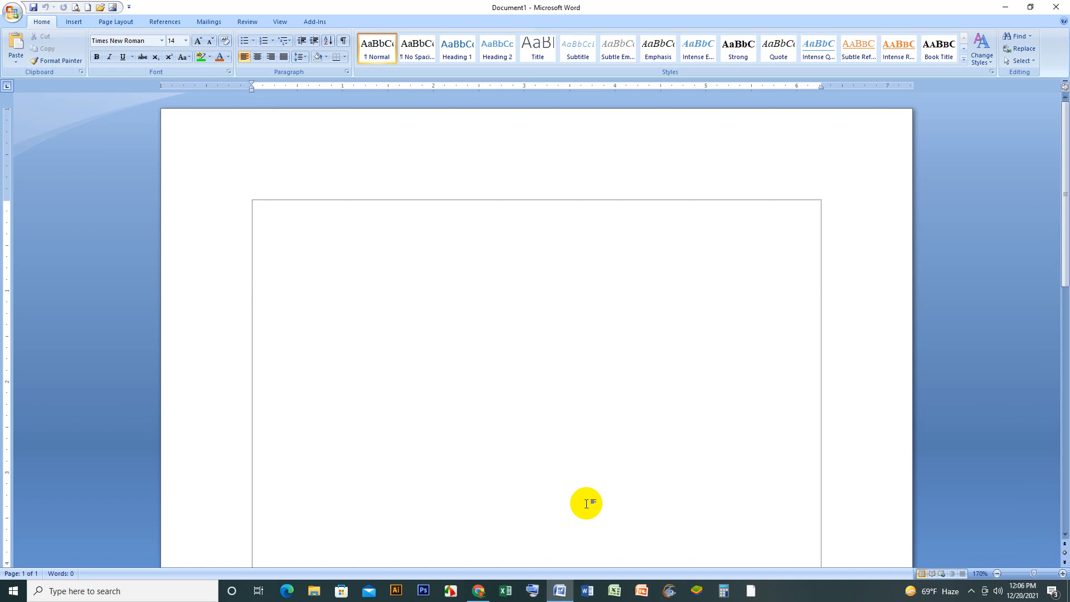
pyautogui.scroll(2, 587, 503)
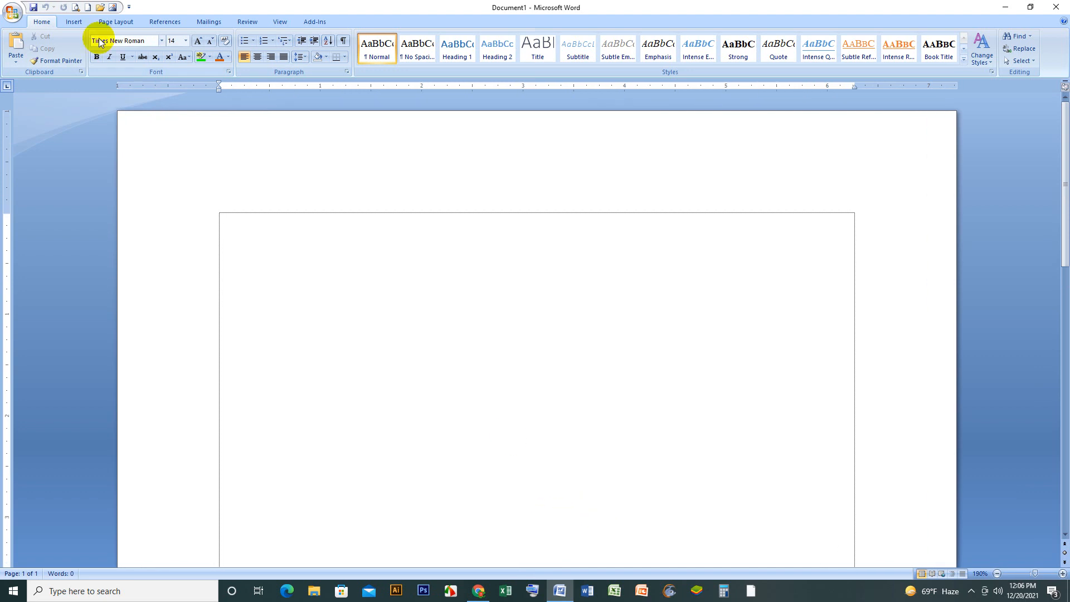
pyautogui.click(79, 22)
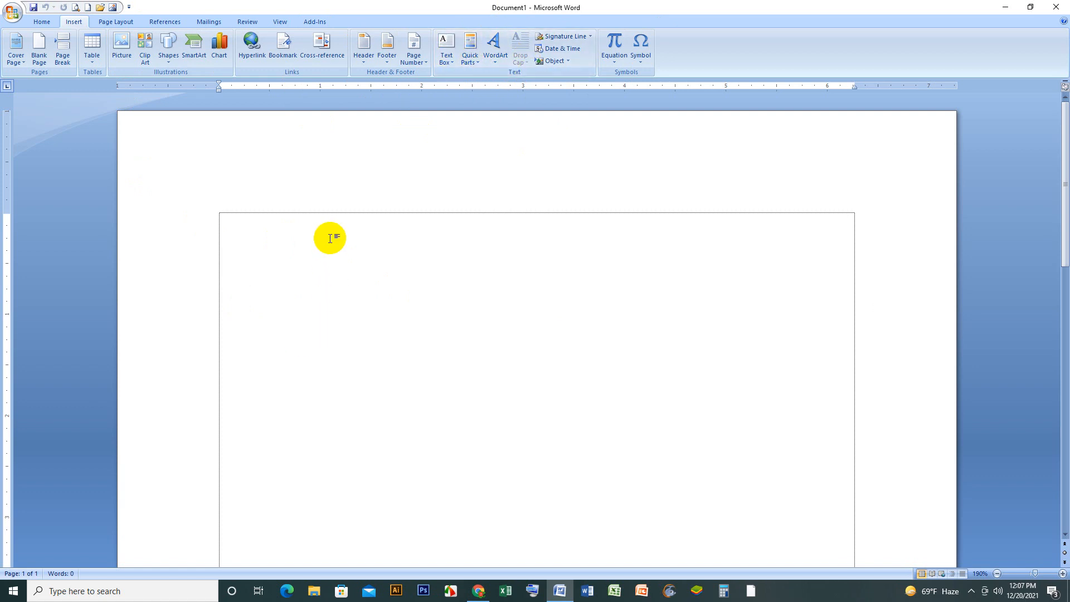
# Switch to Chrome and search Google for "About of Dhaka City" in a new tab
pyautogui.click(480, 590)
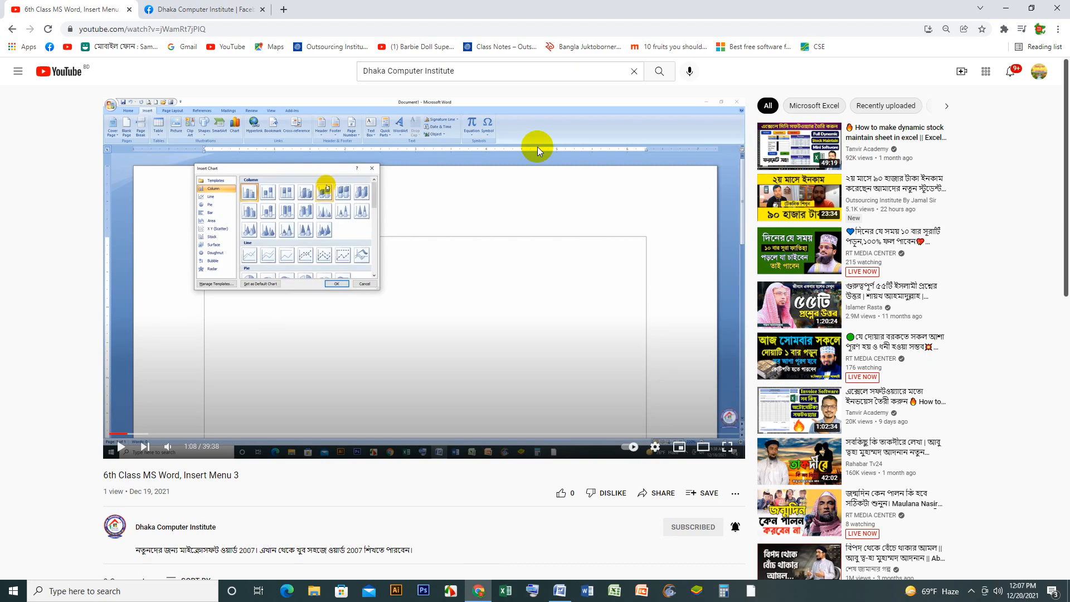
pyautogui.click(283, 12)
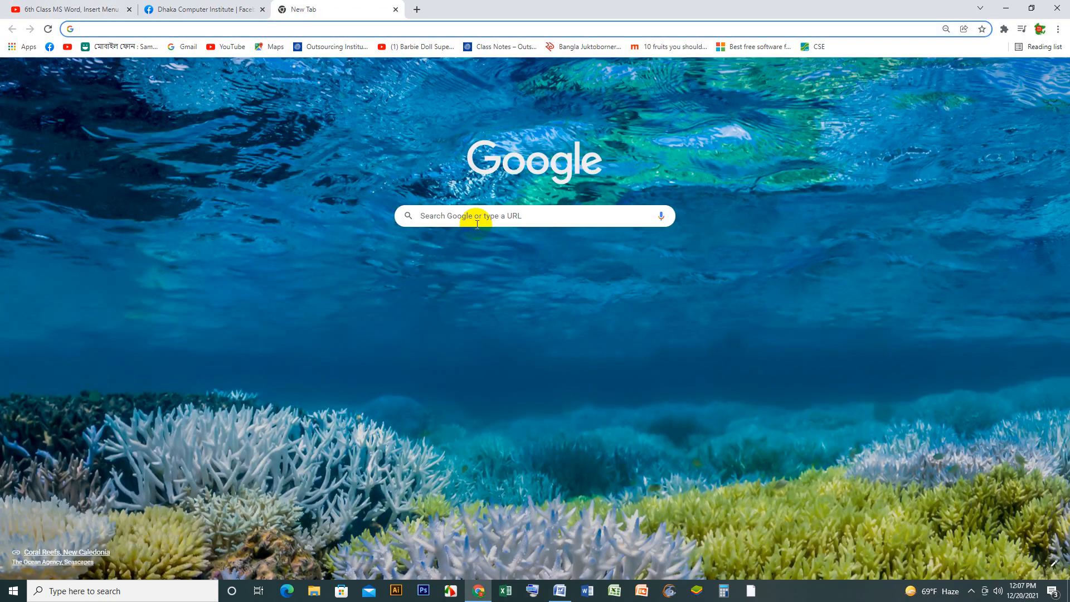
pyautogui.click(486, 219)
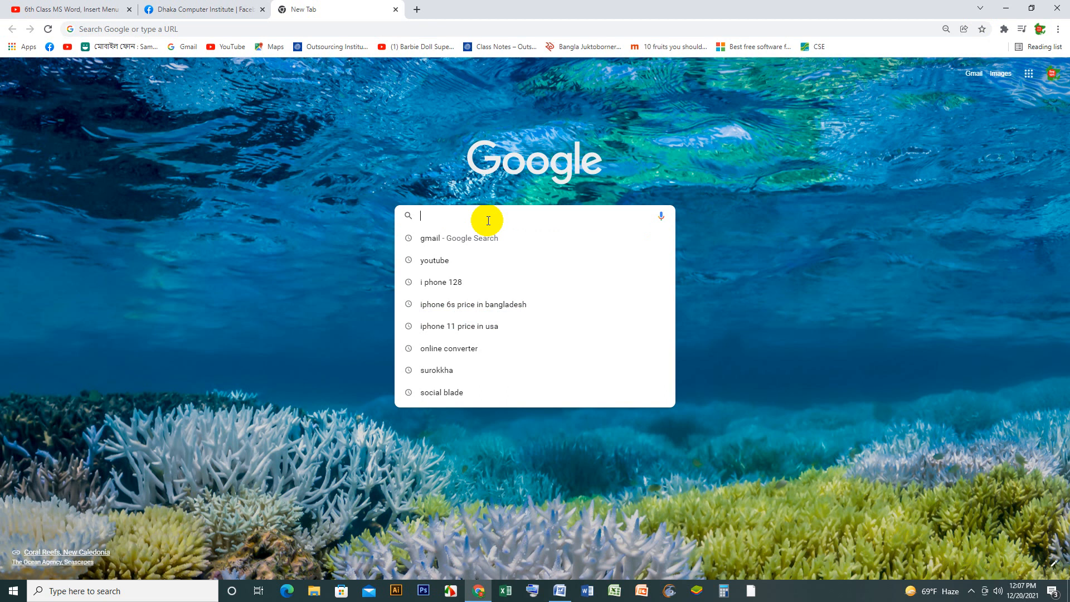
pyautogui.write('Ba')
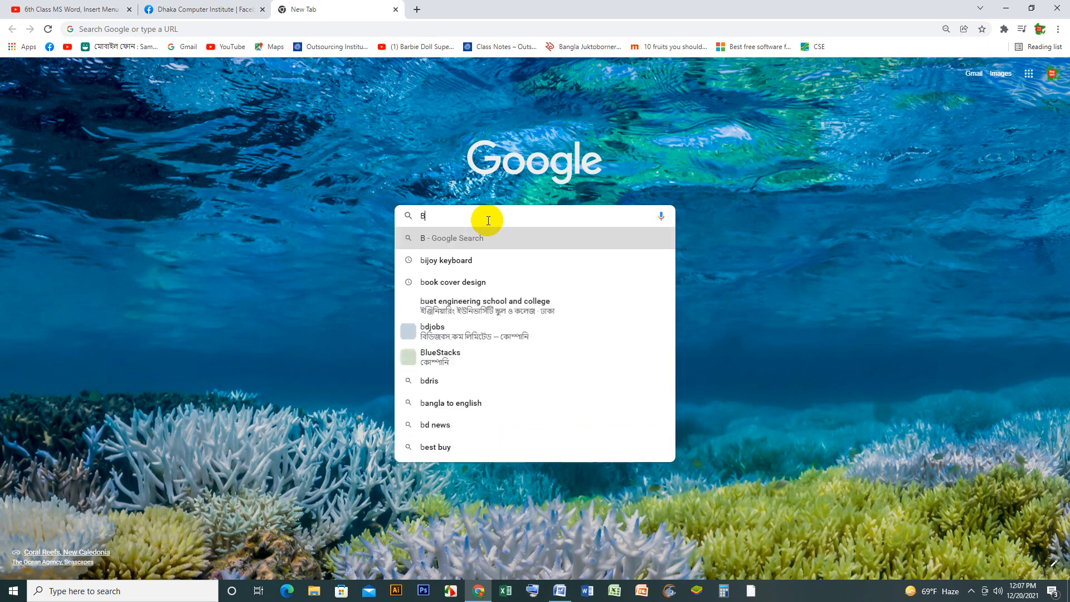
pyautogui.press('BackSpace')
pyautogui.press('BackSpace')
pyautogui.write('Dhaka City')
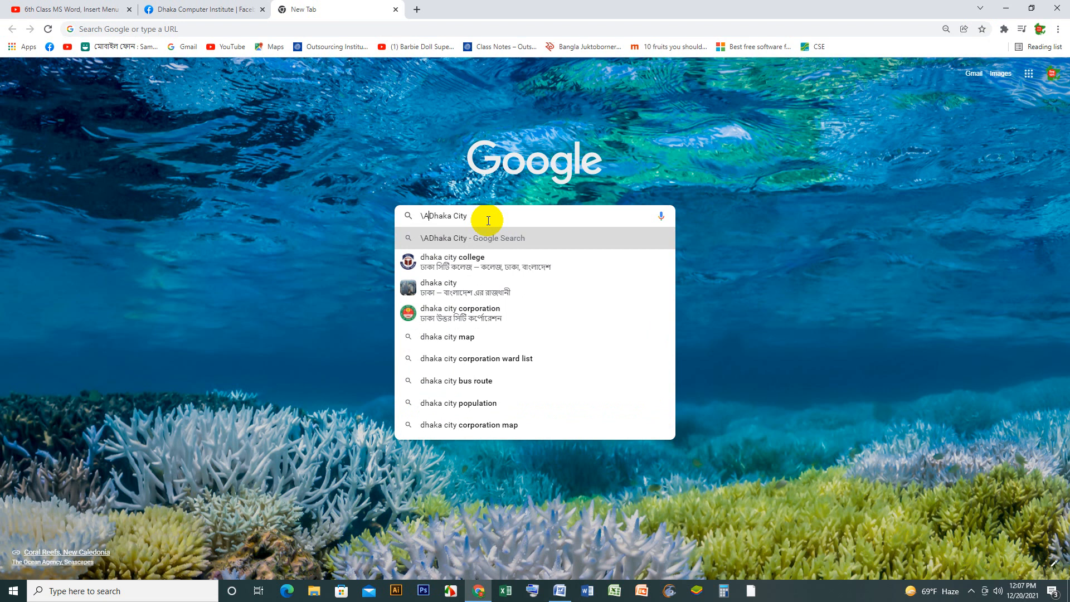
pyautogui.write('About of')
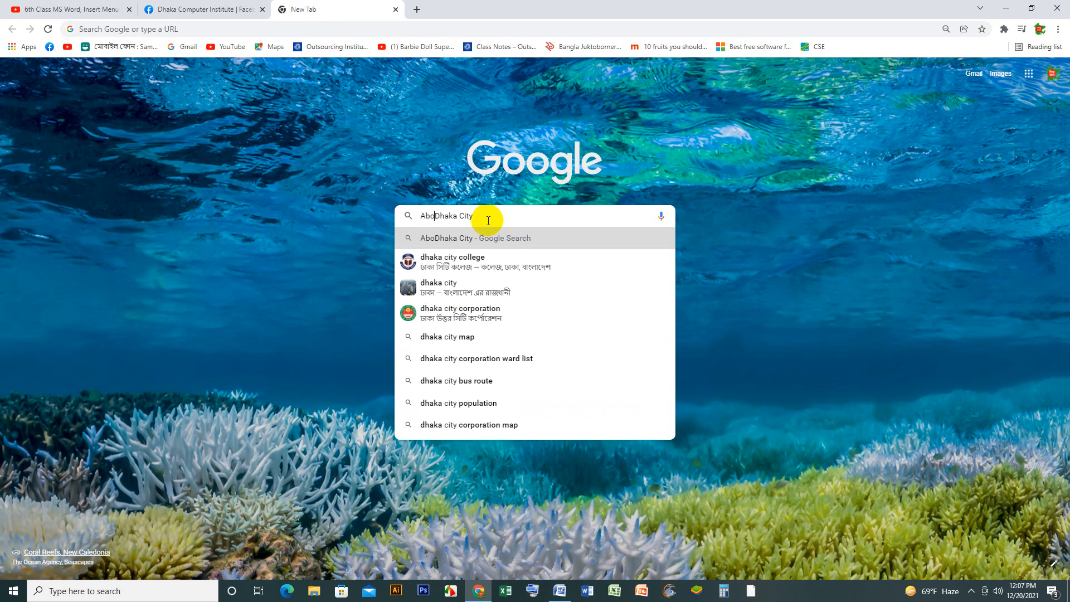
pyautogui.press('Return')
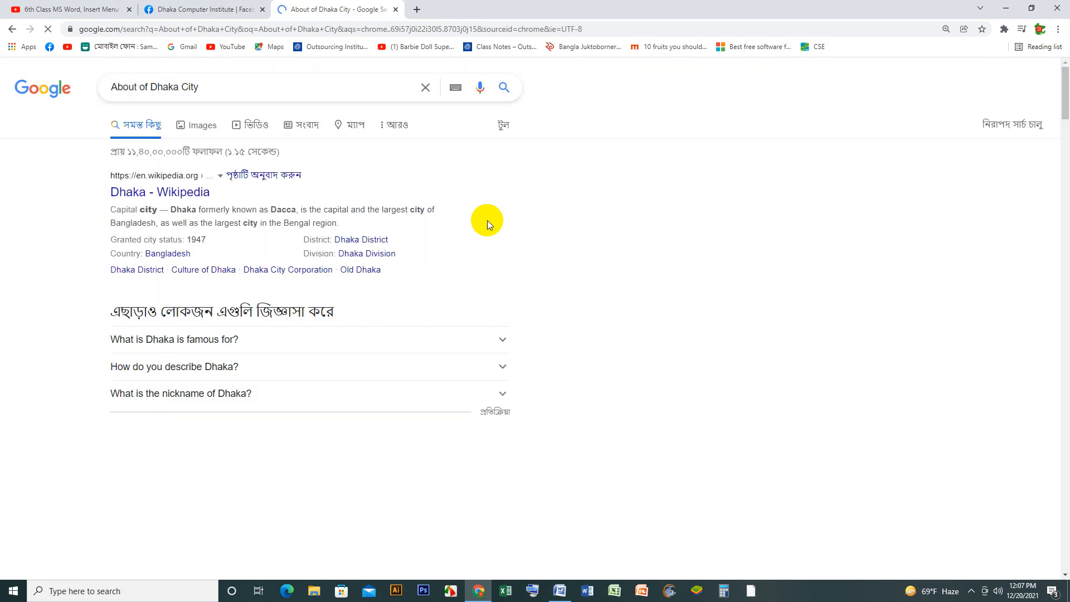
# Open the Wikipedia article on Dhaka from the search results and go to its Etymology section
pyautogui.click(138, 197)
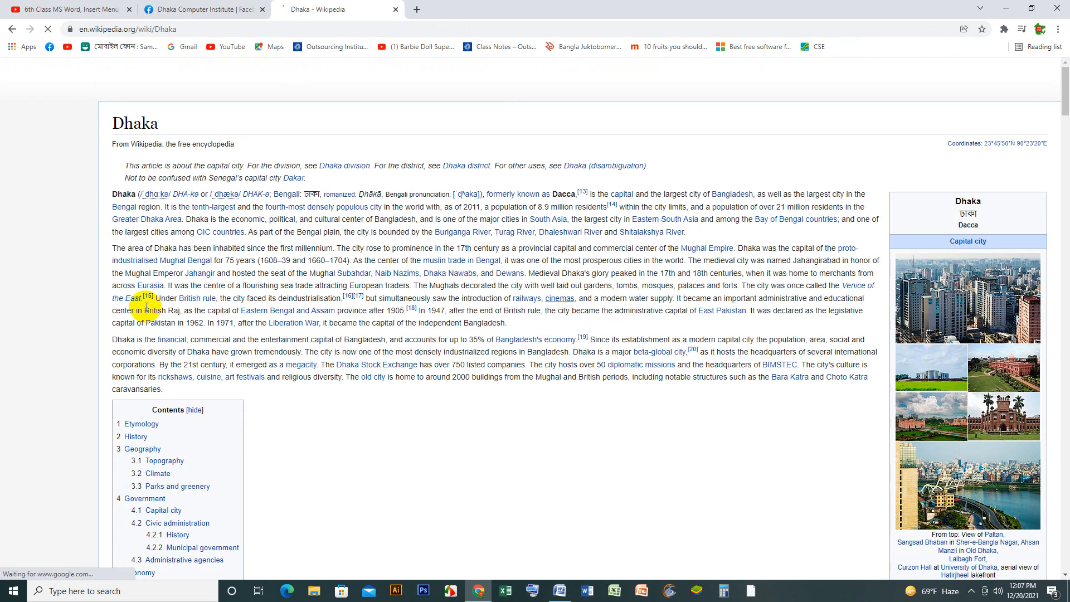
pyautogui.scroll(-2, 279, 357)
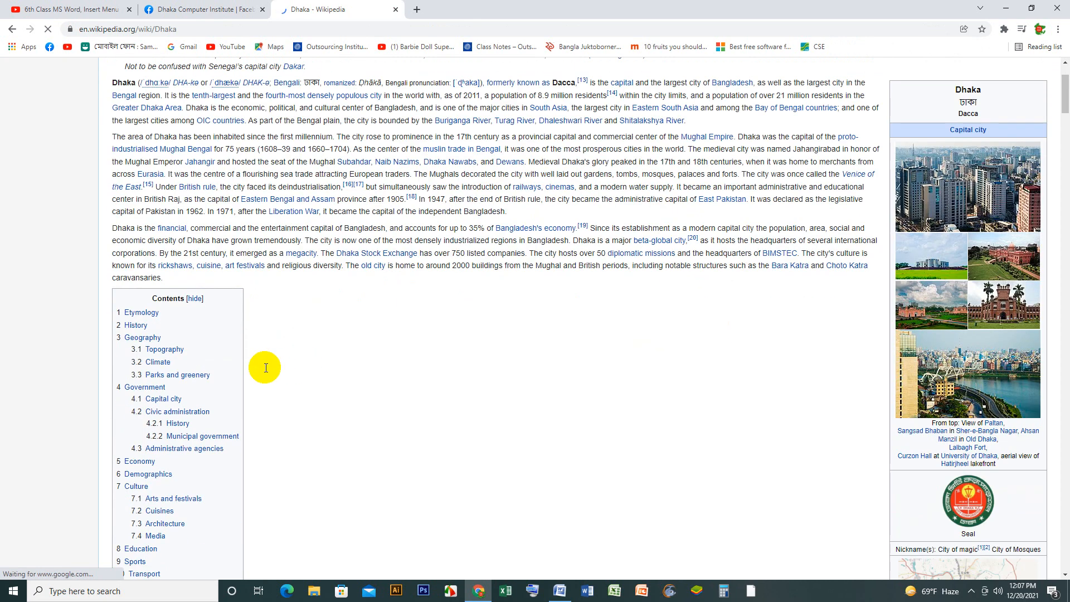
pyautogui.click(133, 317)
pyautogui.scroll(3, 323, 359)
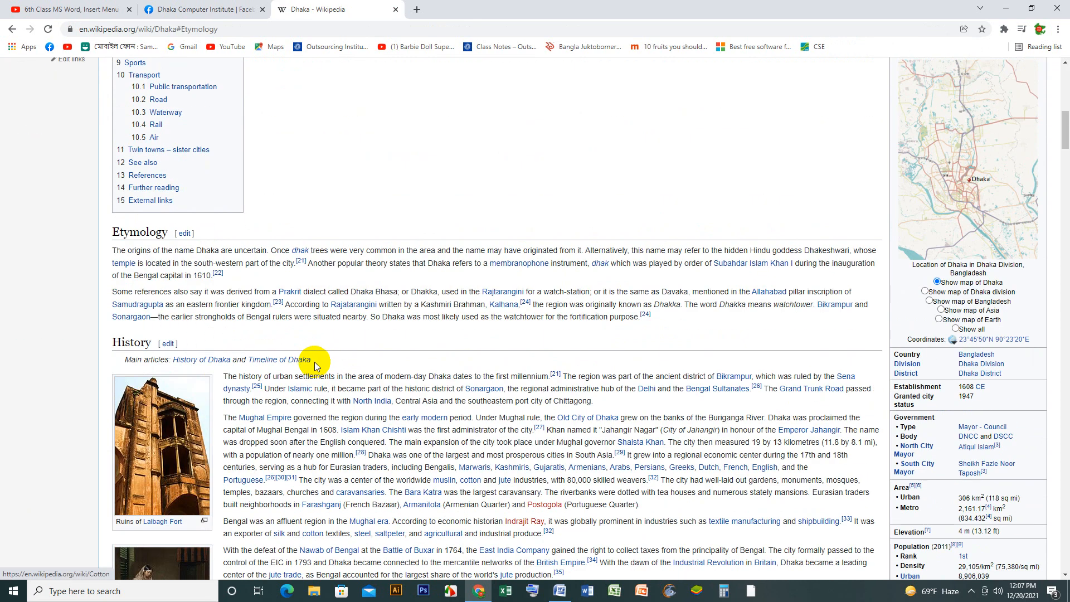
# Copy the two Etymology paragraphs from the Wikipedia article and paste them into the blank Word document
pyautogui.moveTo(112, 250); pyautogui.dragTo(642, 317)
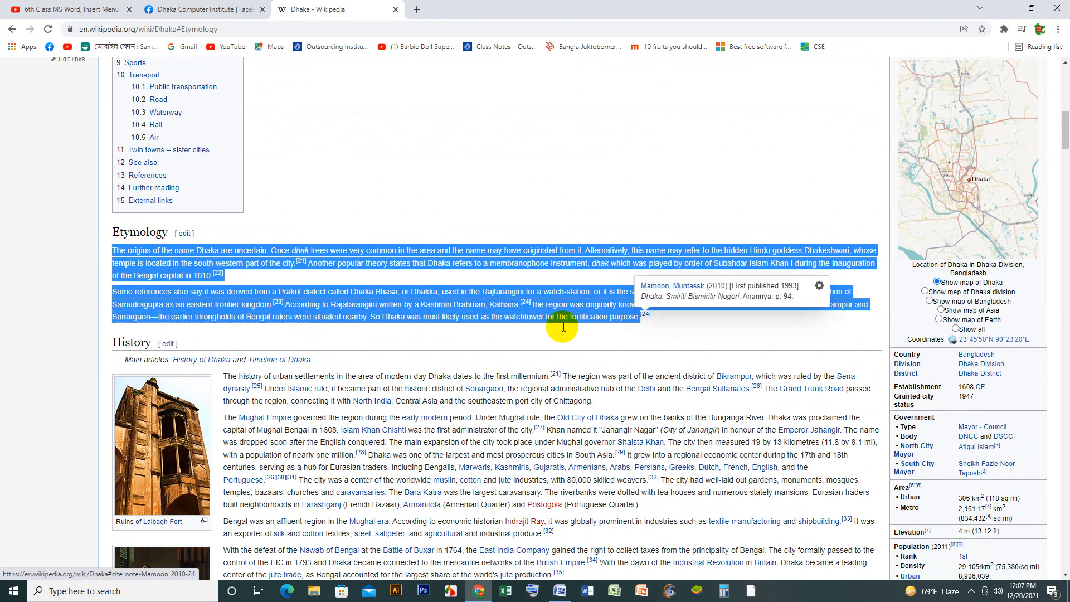
pyautogui.rightClick(536, 302)
pyautogui.click(564, 309)
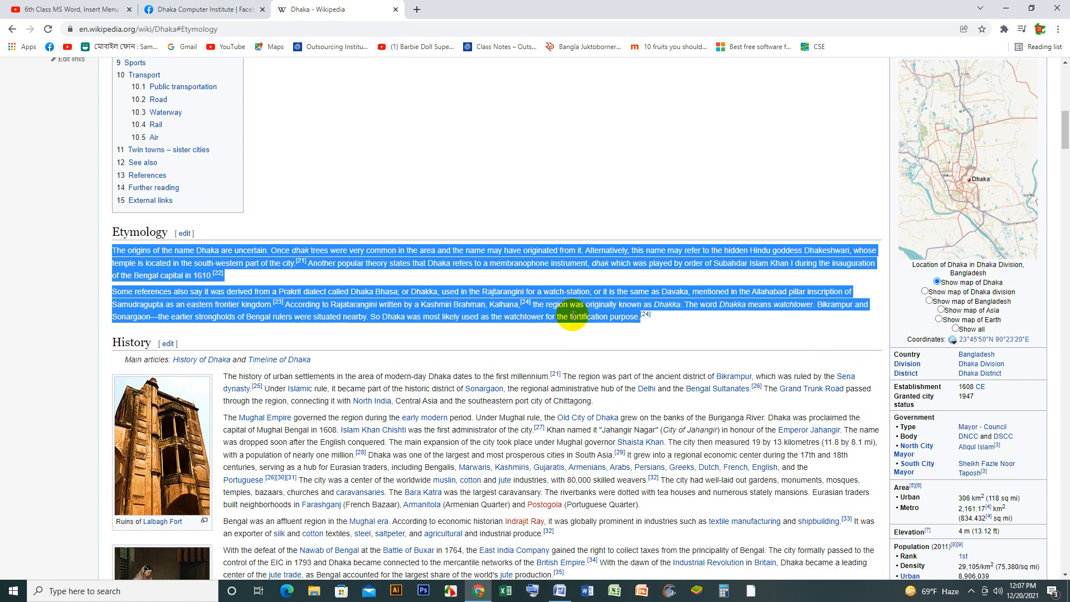
pyautogui.click(560, 591)
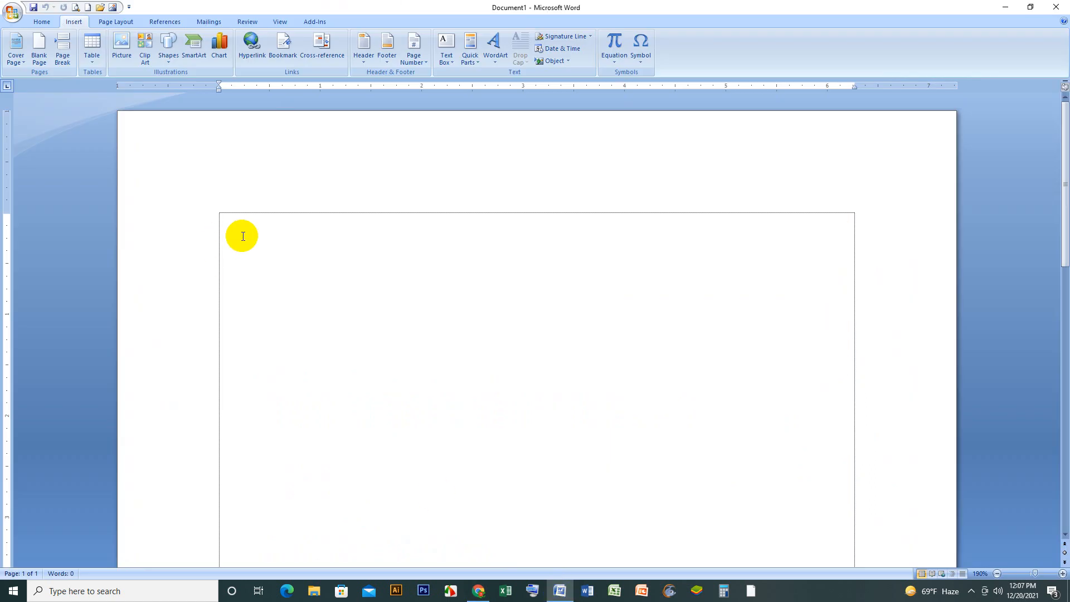
pyautogui.rightClick(238, 234)
pyautogui.click(299, 273)
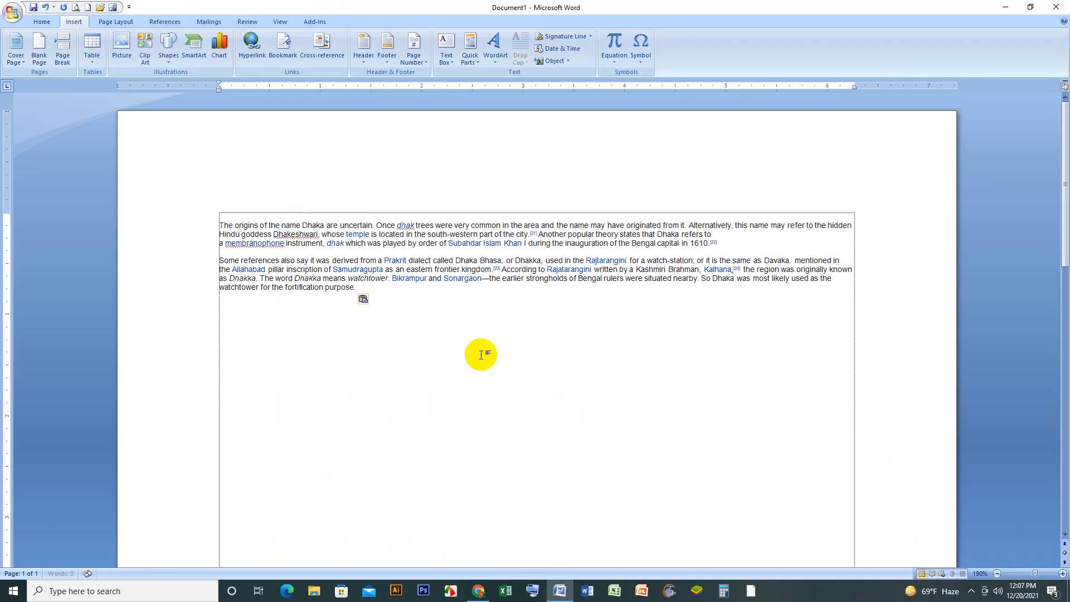
# Set all of the pasted text to Times New Roman at font size 14
pyautogui.hotkey('ctrl', 'a')
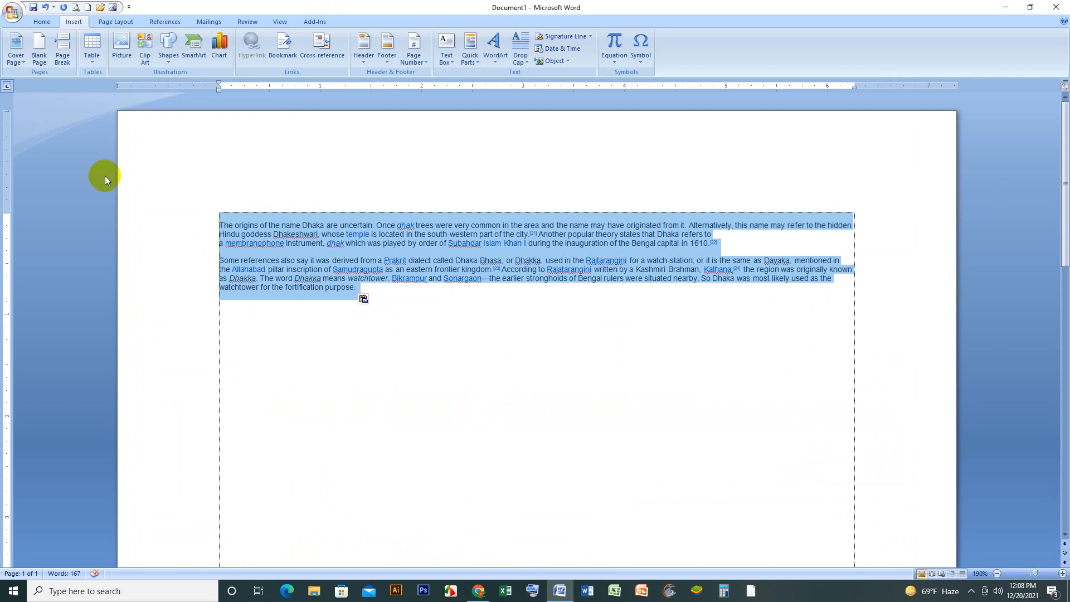
pyautogui.click(41, 21)
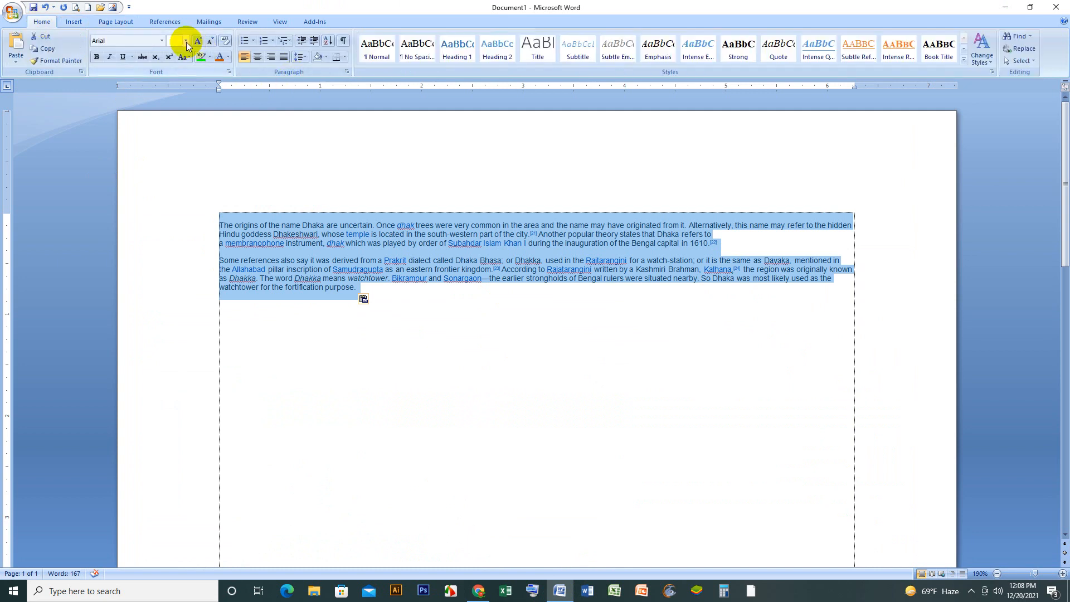
pyautogui.click(162, 40)
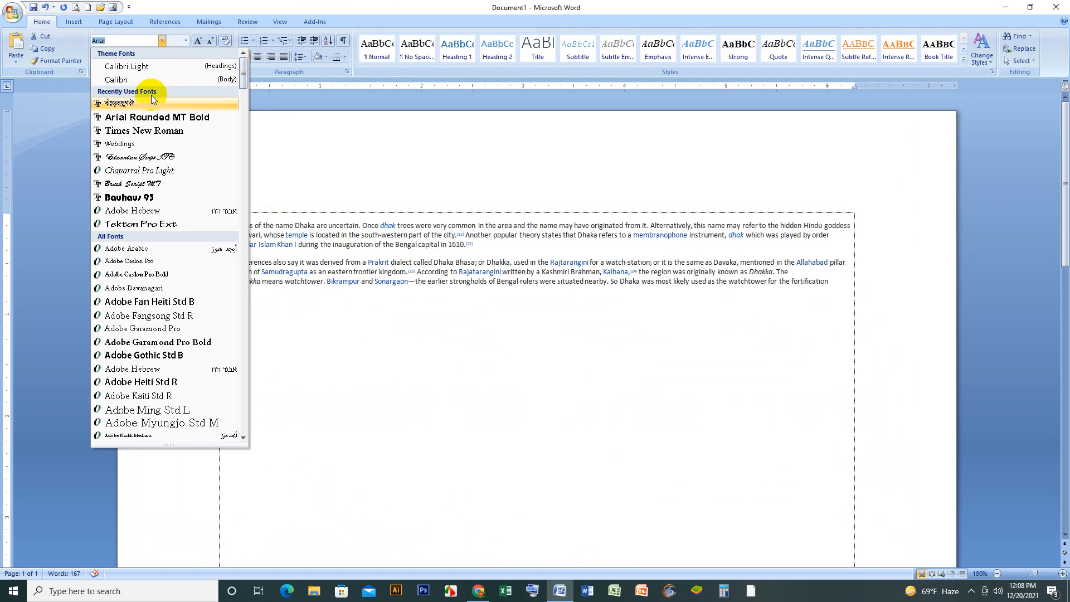
pyautogui.click(167, 131)
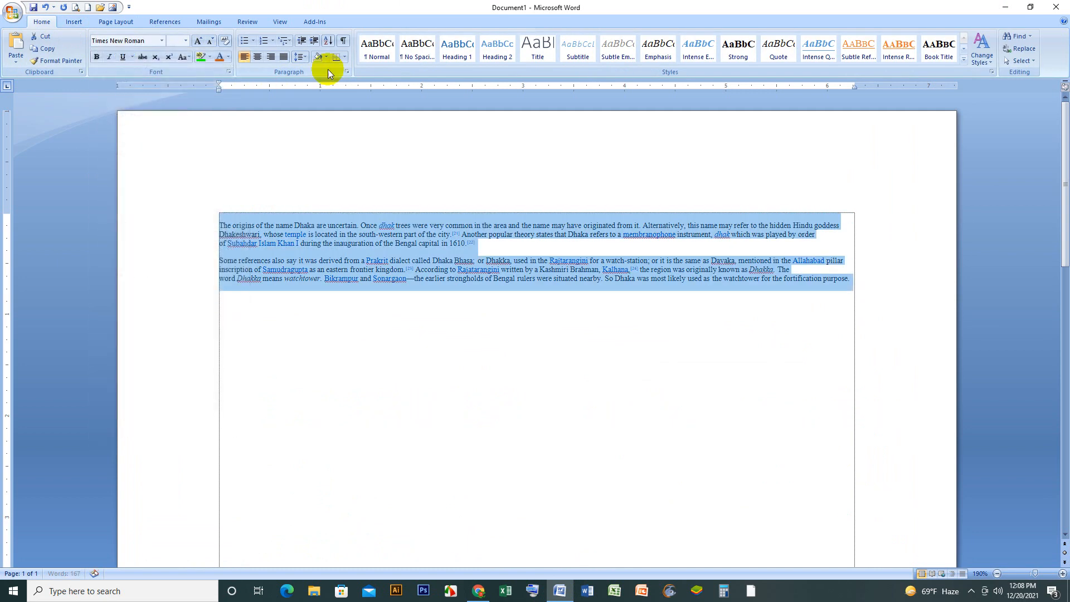
pyautogui.click(199, 41)
pyautogui.click(199, 43)
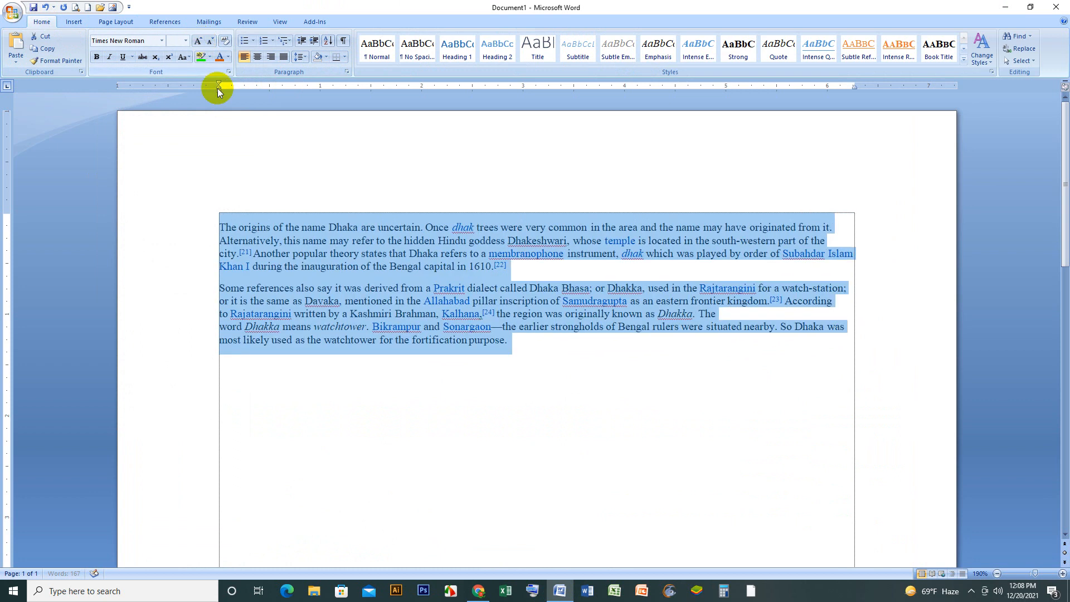
pyautogui.click(184, 41)
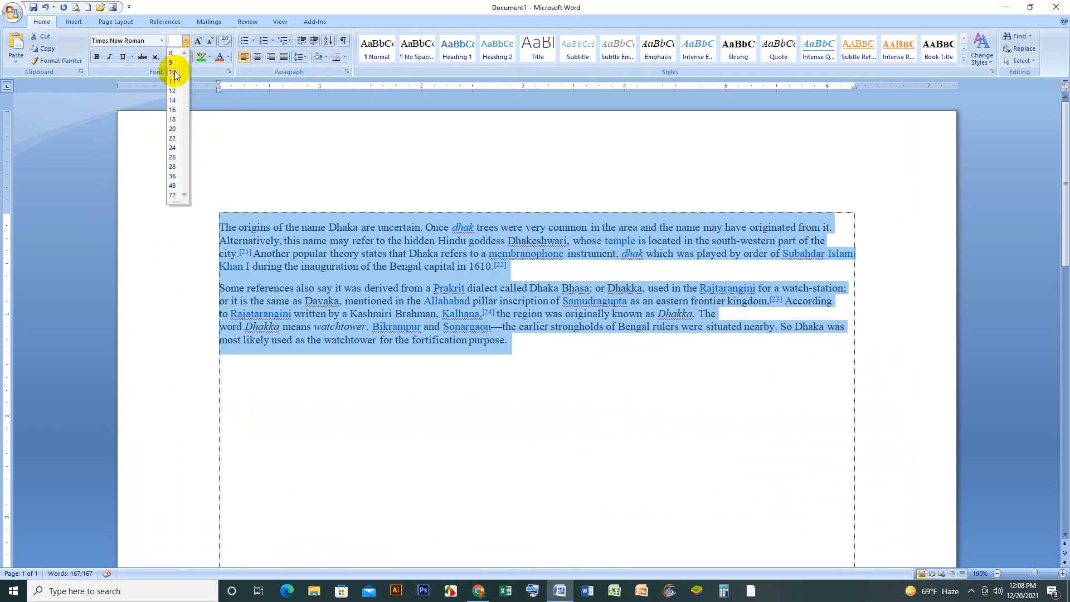
pyautogui.click(172, 100)
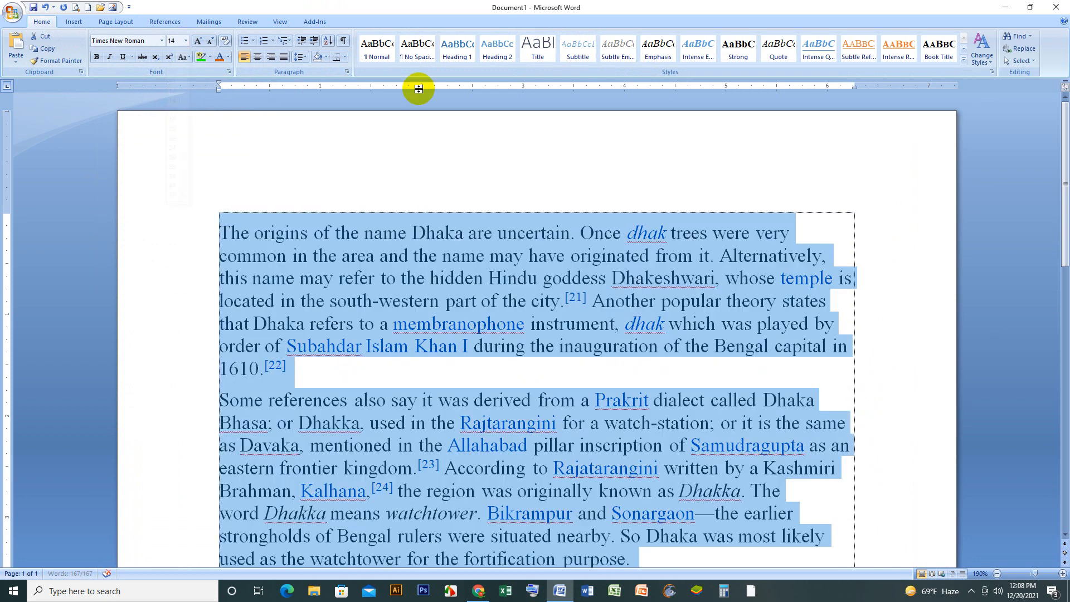
# Justify the selected paragraphs and set all of their text, including the blue link words, to black
pyautogui.click(285, 57)
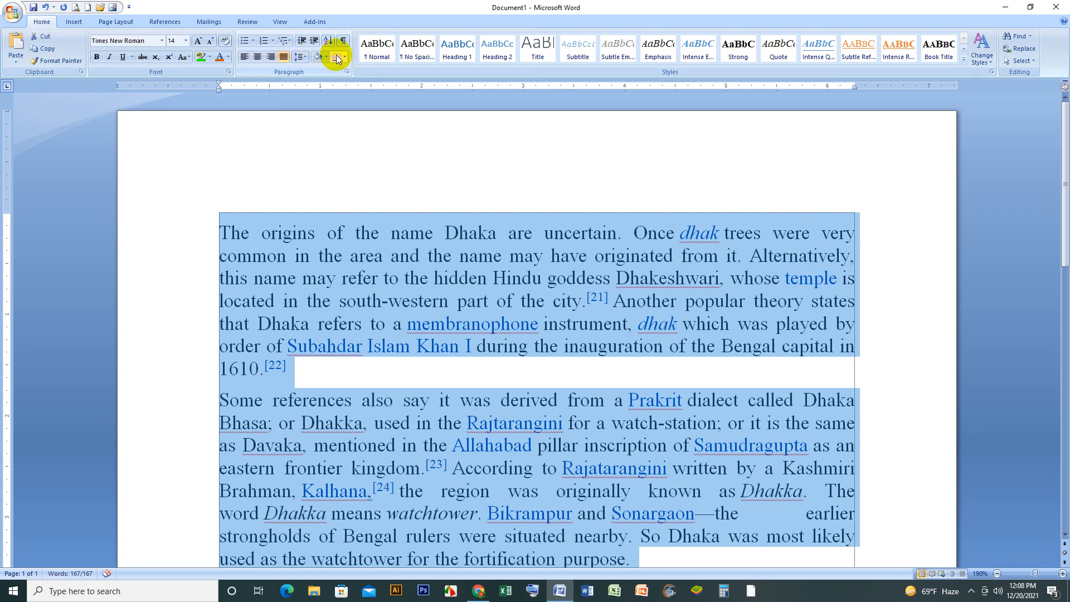
pyautogui.click(229, 61)
pyautogui.click(233, 71)
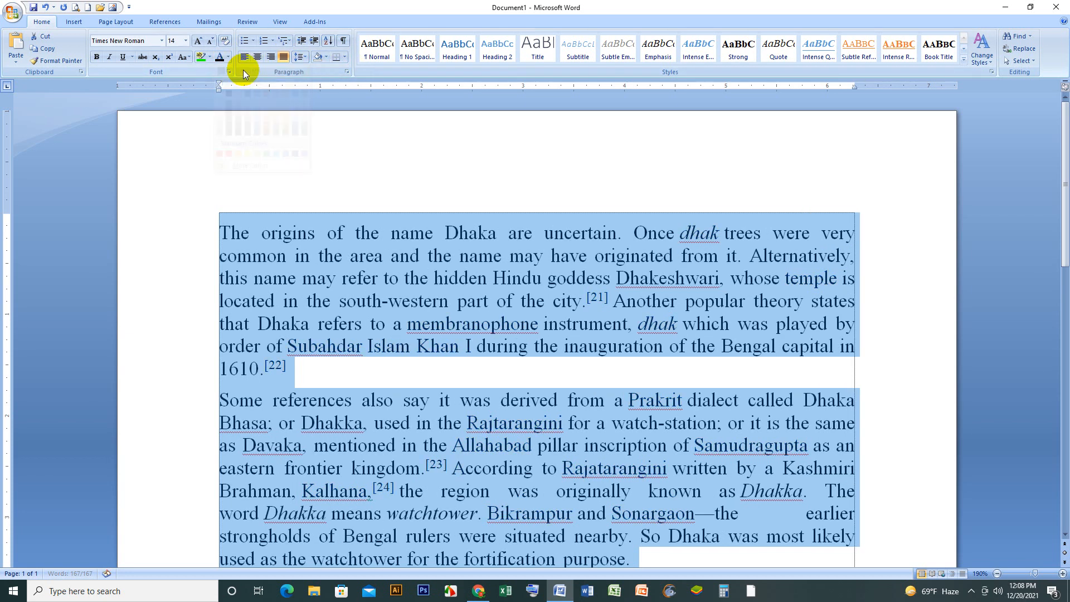
# Set the line spacing of the selected paragraphs to 1.0 and deselect the text
pyautogui.click(297, 57)
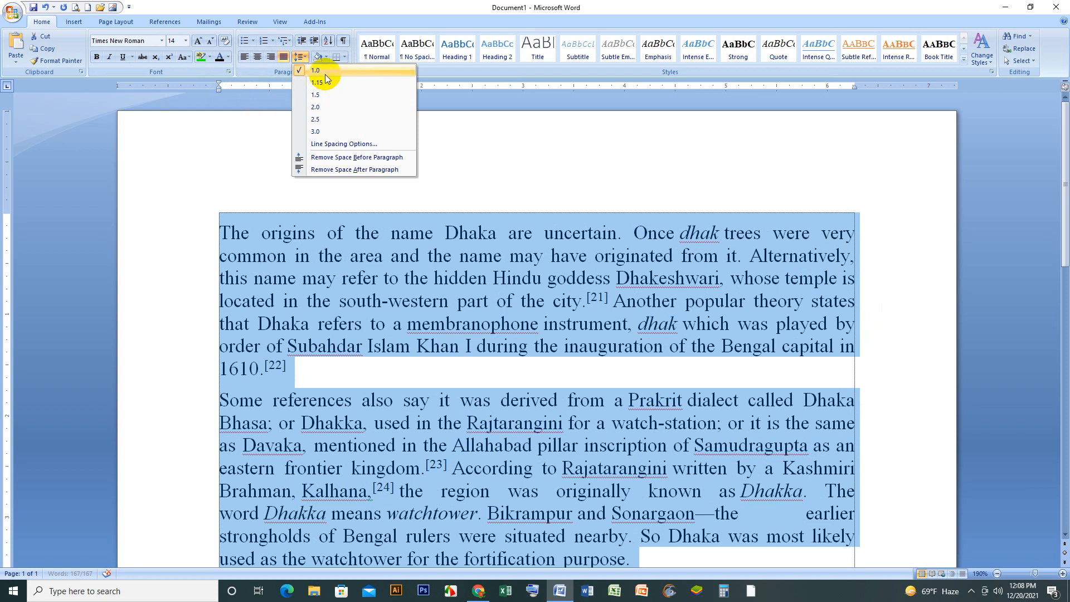
pyautogui.click(325, 71)
pyautogui.click(489, 370)
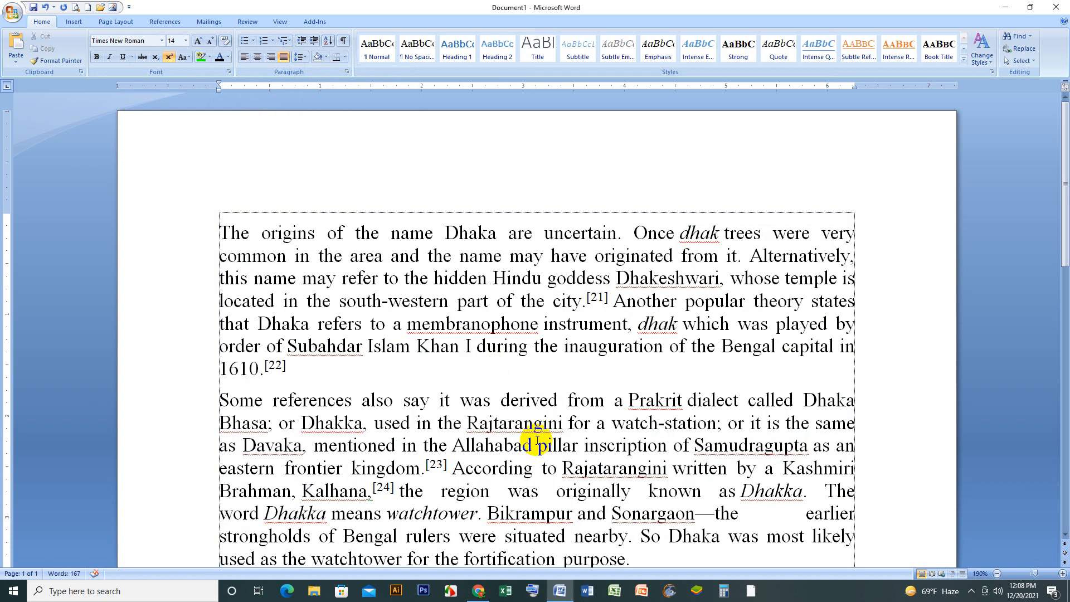
# Set the spacing after both Dhaka paragraphs to 0 pt and deselect the text
pyautogui.keyDown('ctrl'); pyautogui.scroll(-5, 568, 442); pyautogui.keyUp('ctrl')
pyautogui.keyDown('ctrl'); pyautogui.scroll(-1, 538, 443); pyautogui.keyUp('ctrl')
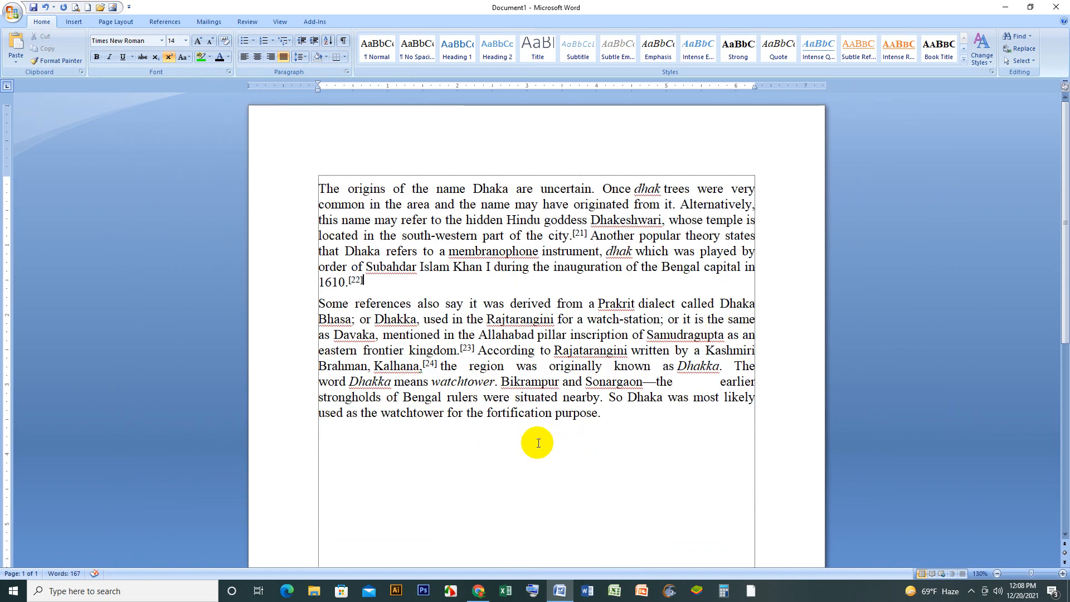
pyautogui.moveTo(627, 437); pyautogui.dragTo(210, 169)
pyautogui.click(73, 21)
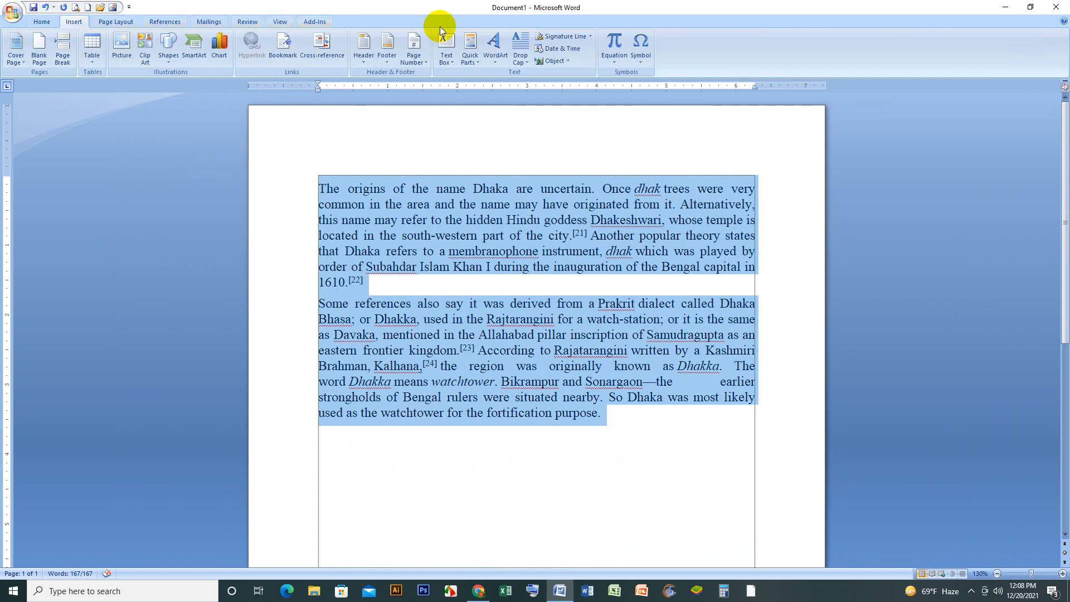
pyautogui.click(116, 21)
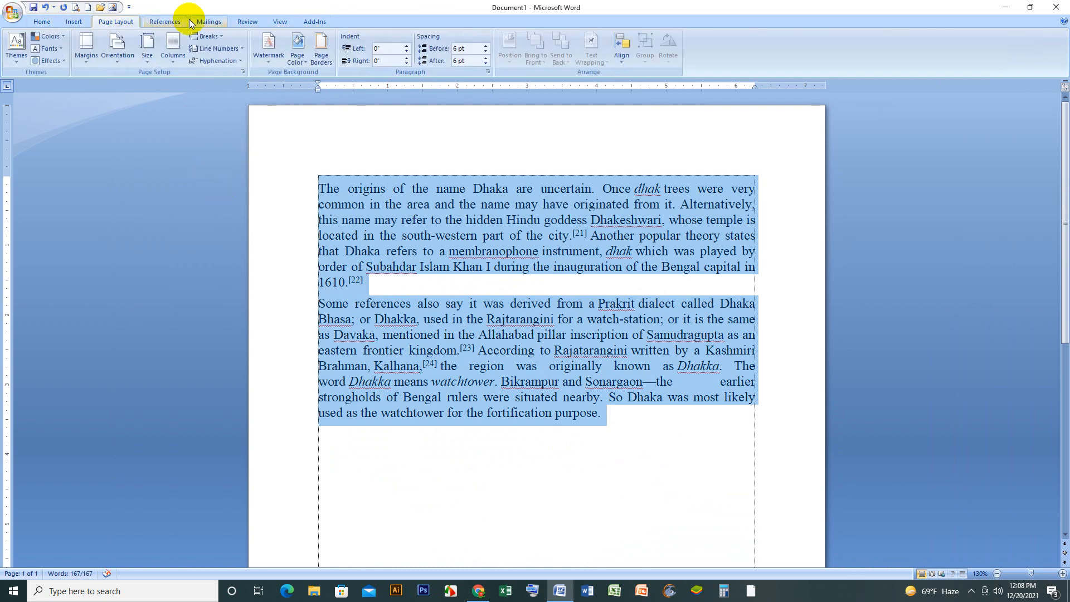
pyautogui.click(485, 63)
pyautogui.click(522, 335)
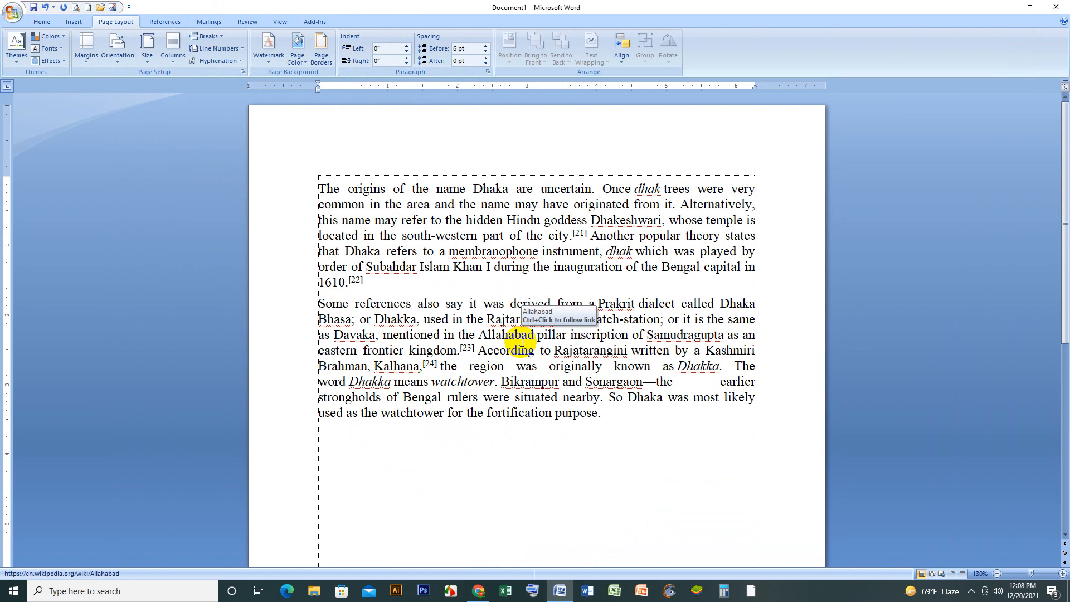
# Set the spacing before both Dhaka paragraphs to 0 pt and deselect the text
pyautogui.keyDown('ctrl'); pyautogui.scroll(4, 453, 405); pyautogui.keyUp('ctrl')
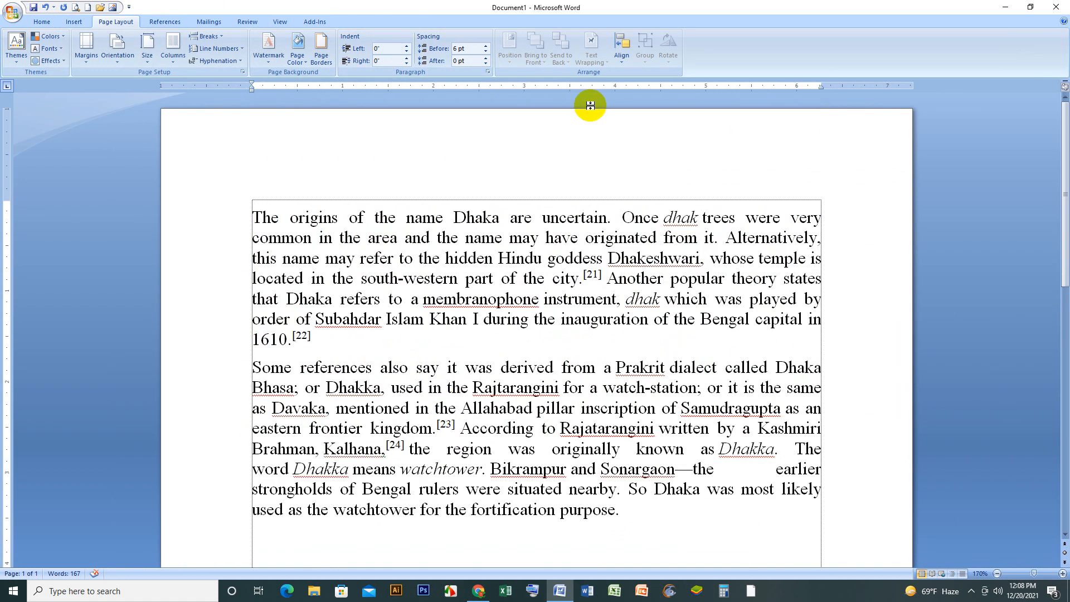
pyautogui.click(73, 21)
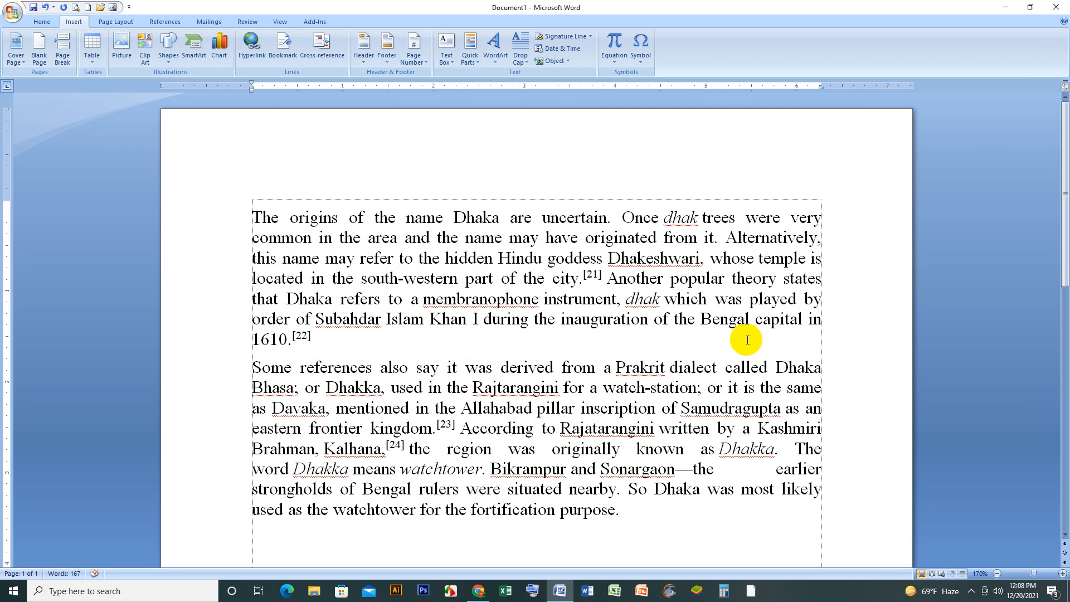
pyautogui.moveTo(253, 217); pyautogui.dragTo(574, 530)
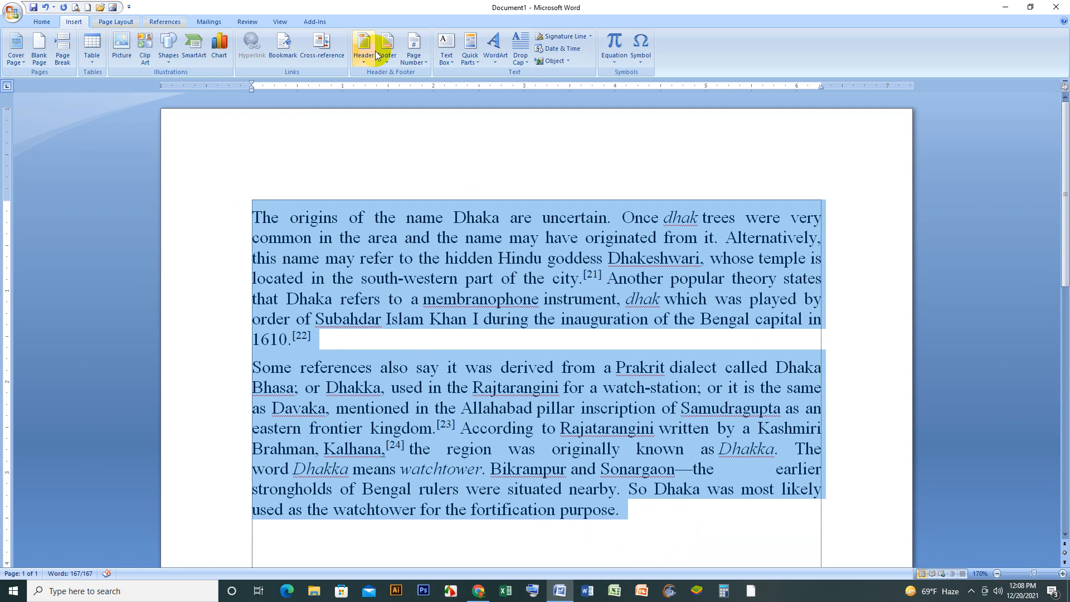
pyautogui.click(114, 23)
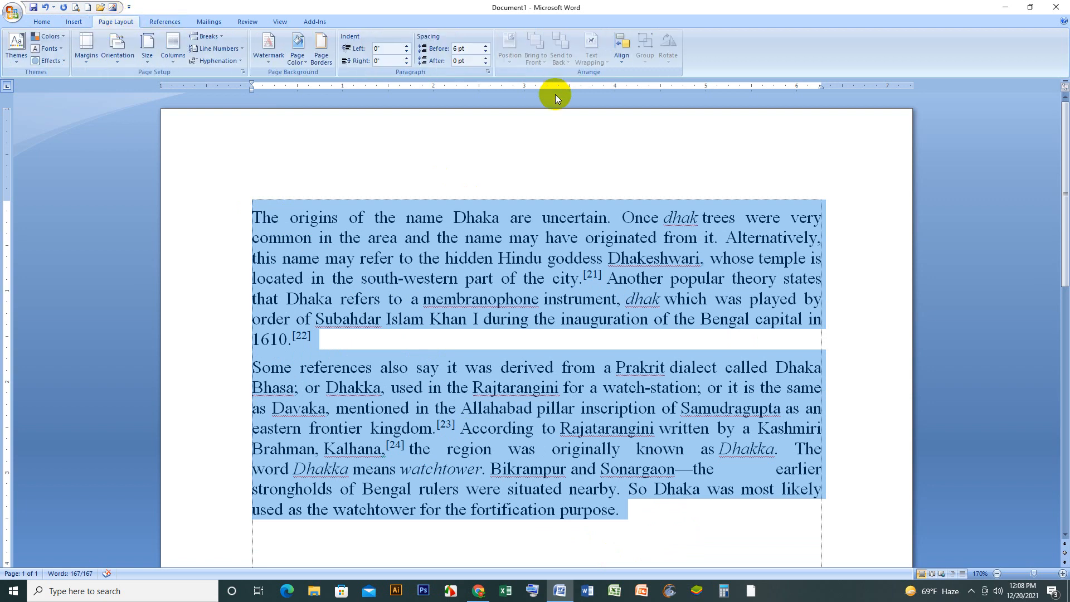
pyautogui.click(485, 51)
pyautogui.click(546, 413)
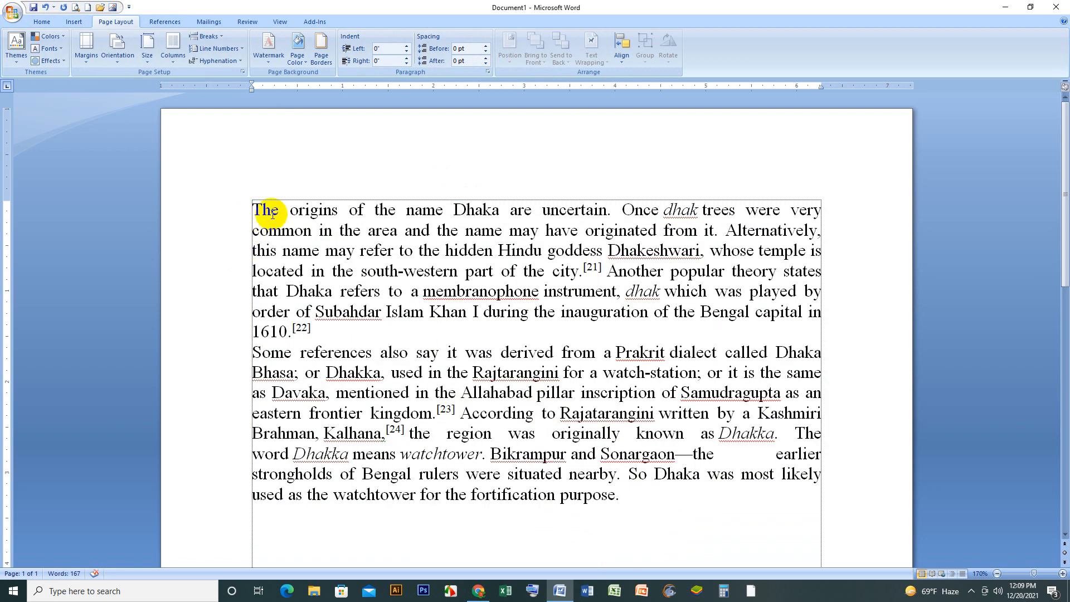
# Apply a Dropped drop cap to the first paragraph's opening letter T, check it in print preview, and return to editing
pyautogui.moveTo(258, 207); pyautogui.dragTo(246, 207)
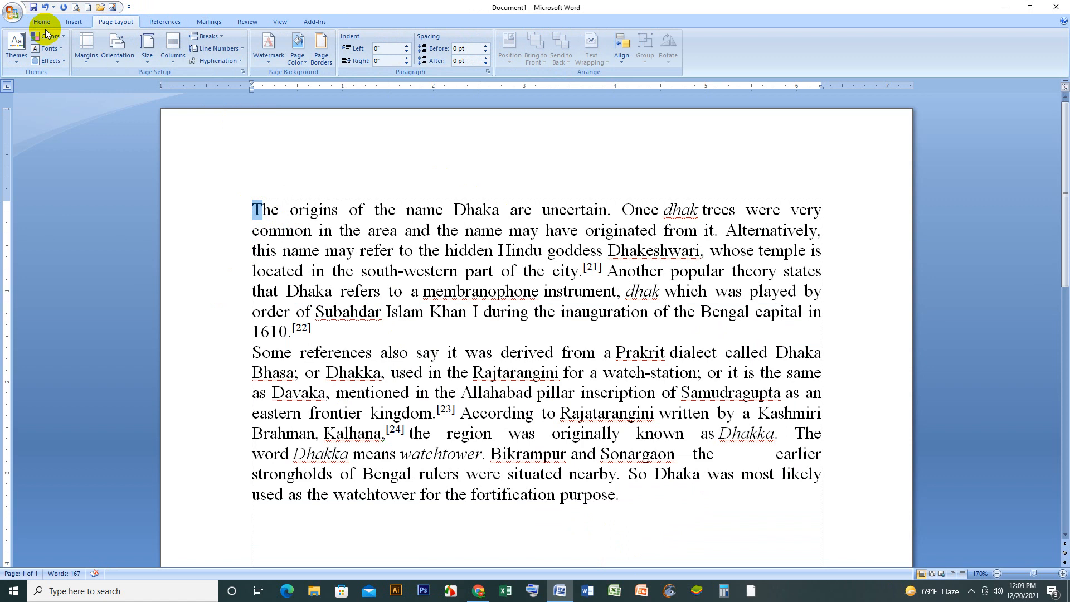
pyautogui.click(74, 22)
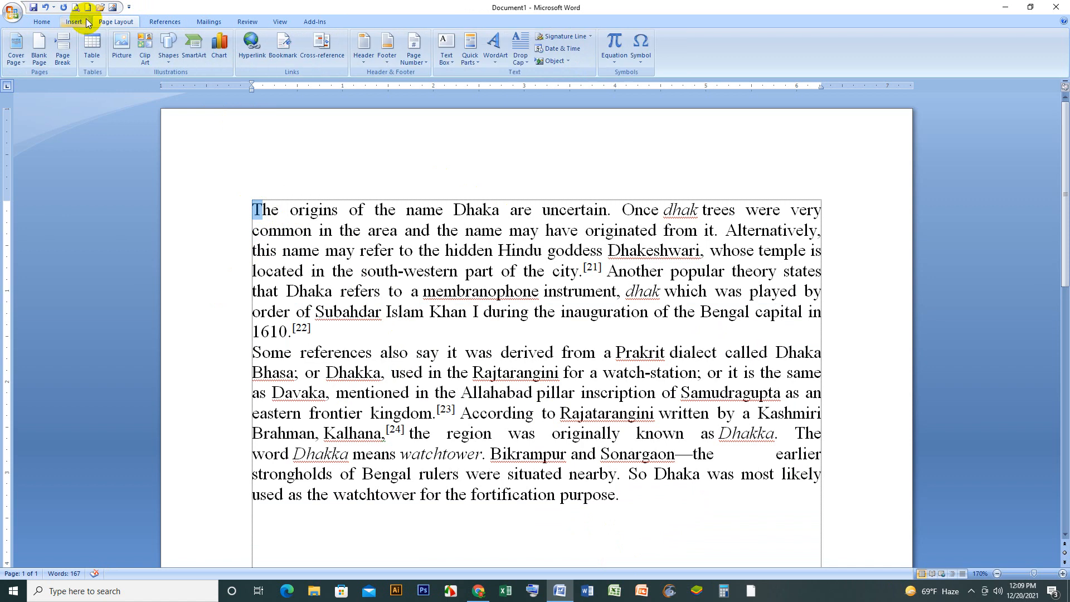
pyautogui.click(520, 63)
pyautogui.click(536, 105)
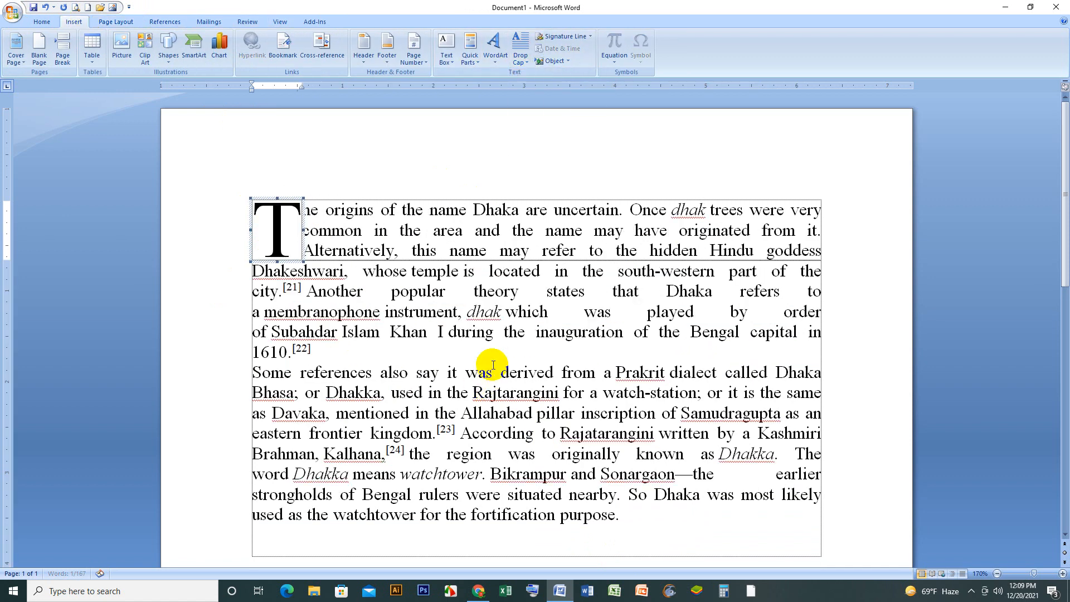
pyautogui.click(76, 8)
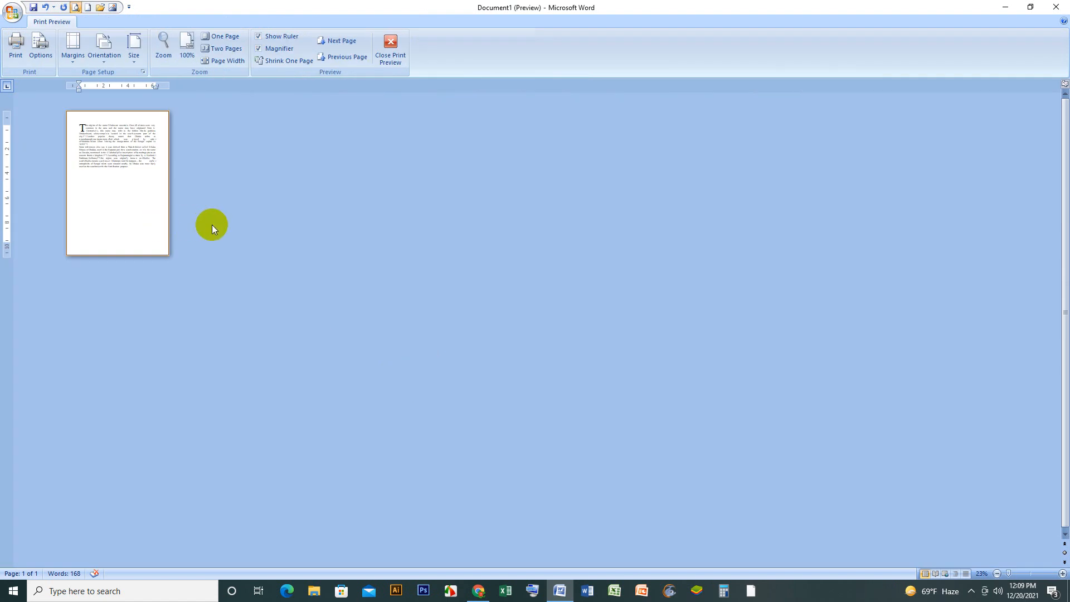
pyautogui.scroll(11, 270, 252)
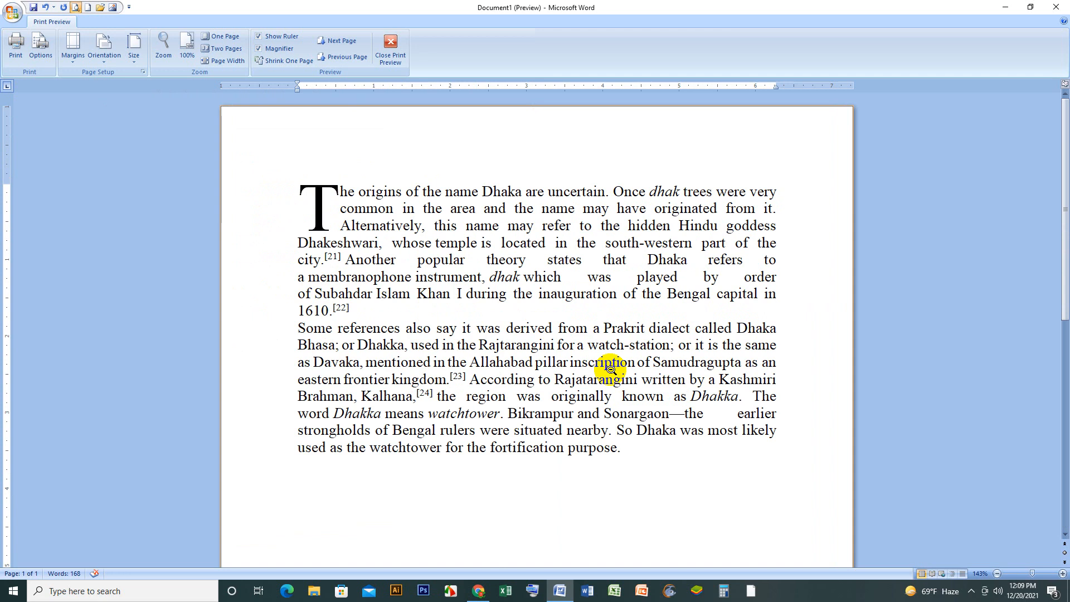
pyautogui.click(392, 50)
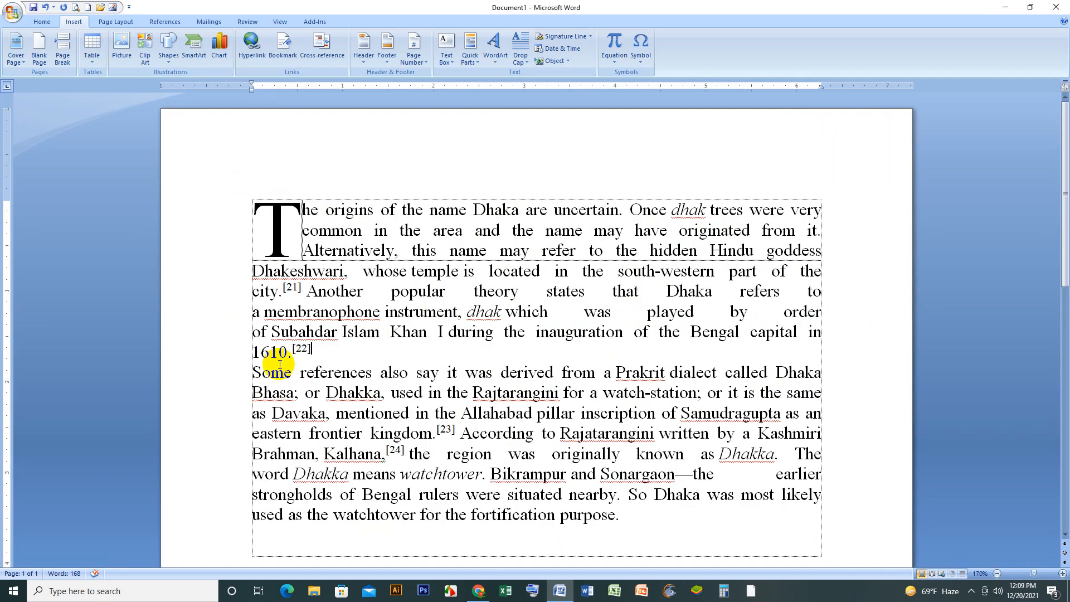
# Apply a Dropped drop cap to the second paragraph's opening letter S, check the page in print preview, and return to editing
pyautogui.moveTo(262, 375); pyautogui.dragTo(246, 376)
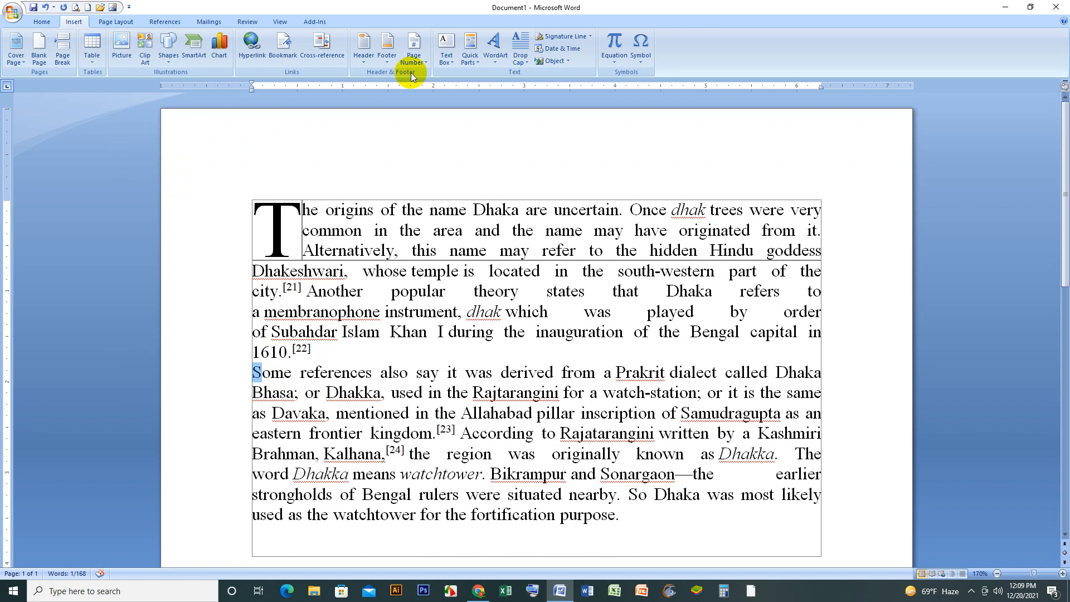
pyautogui.click(520, 53)
pyautogui.click(548, 103)
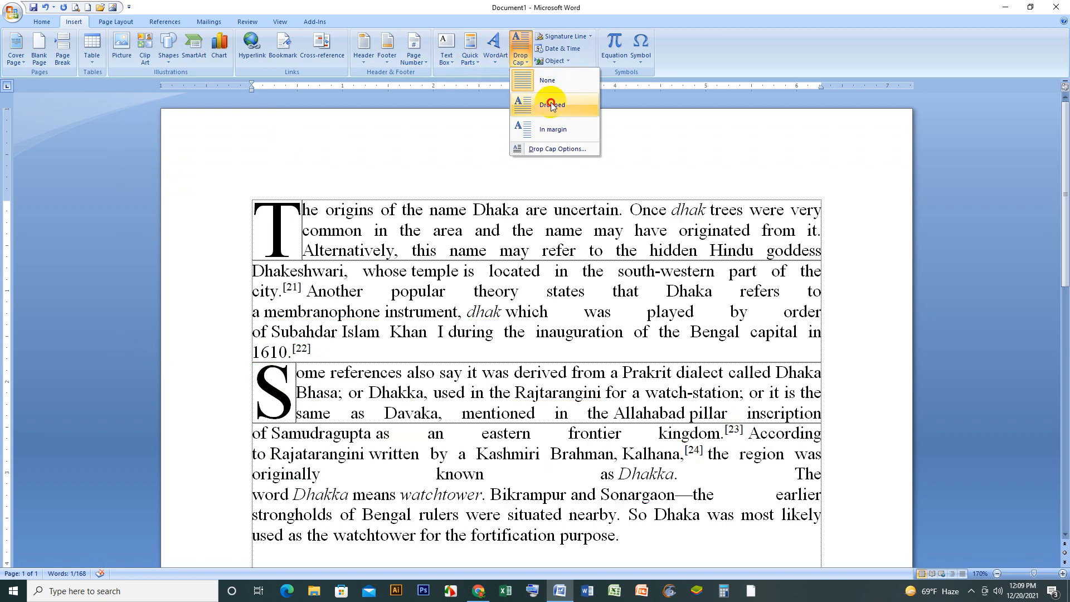
pyautogui.click(368, 348)
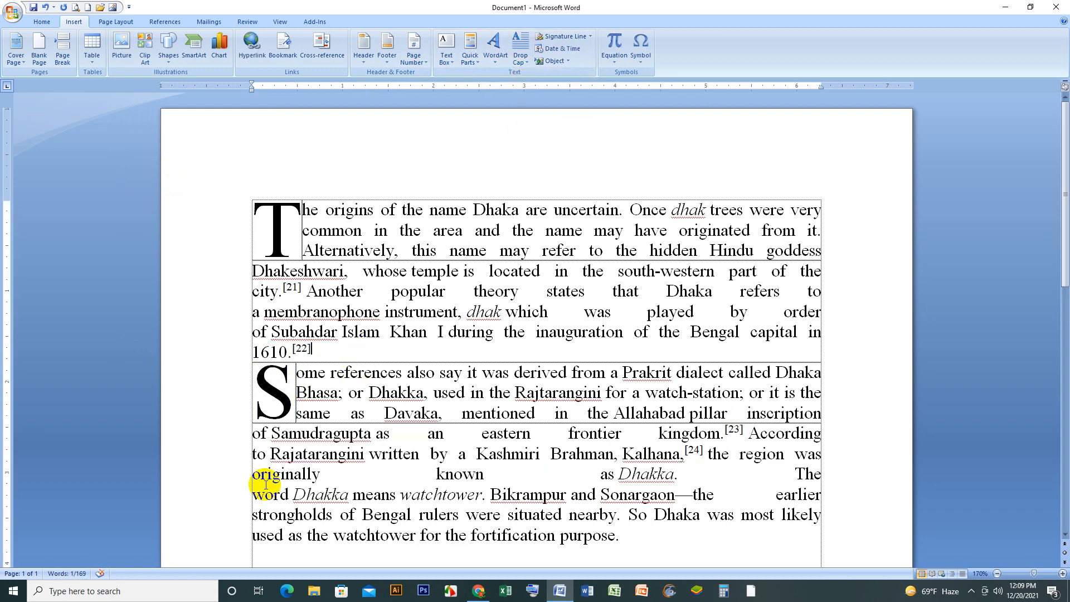
pyautogui.click(76, 8)
pyautogui.click(141, 209)
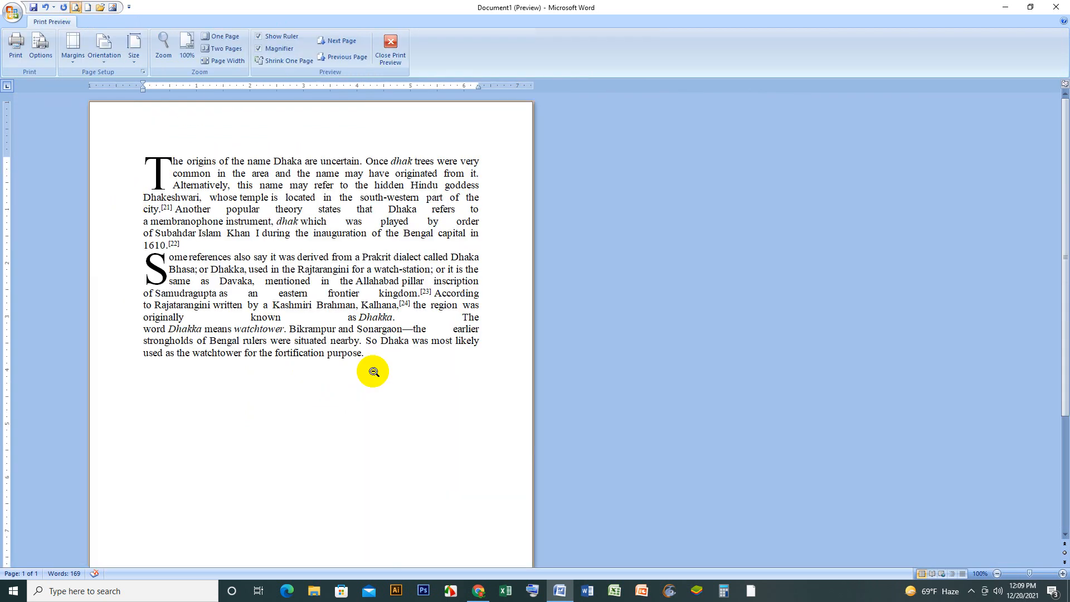
pyautogui.click(390, 47)
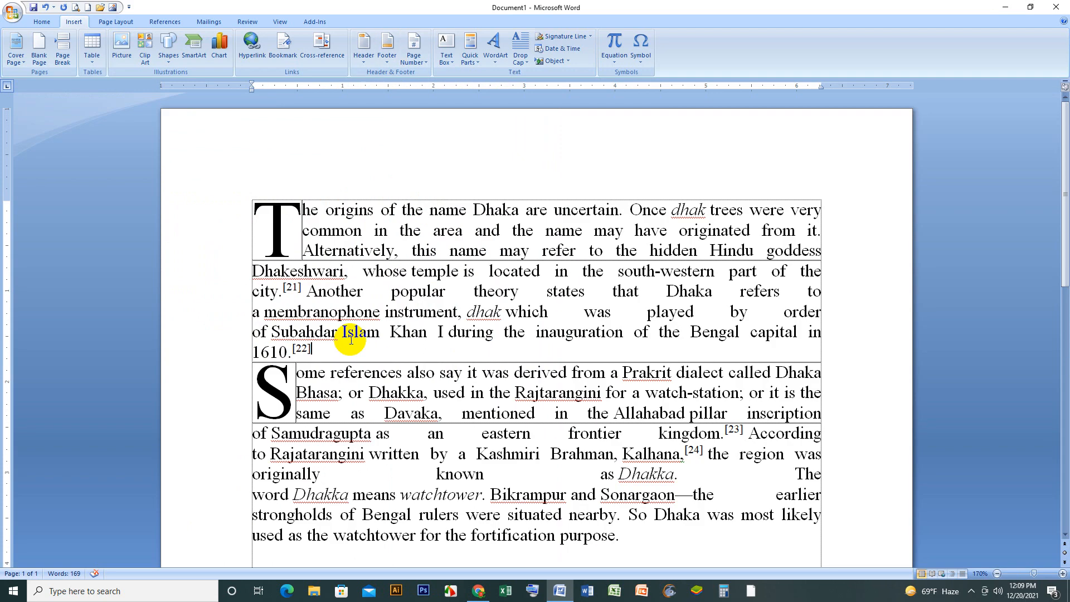
# Remove the drop caps from the T and S opening the two paragraphs by setting each to None
pyautogui.moveTo(440, 372); pyautogui.dragTo(616, 515)
pyautogui.click(430, 471)
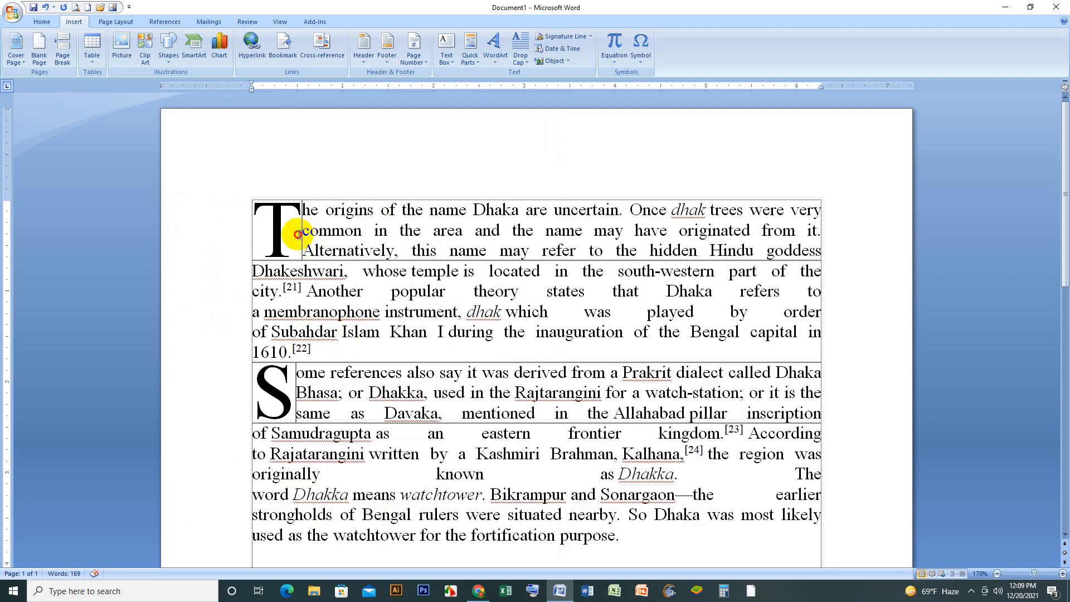
pyautogui.click(256, 228)
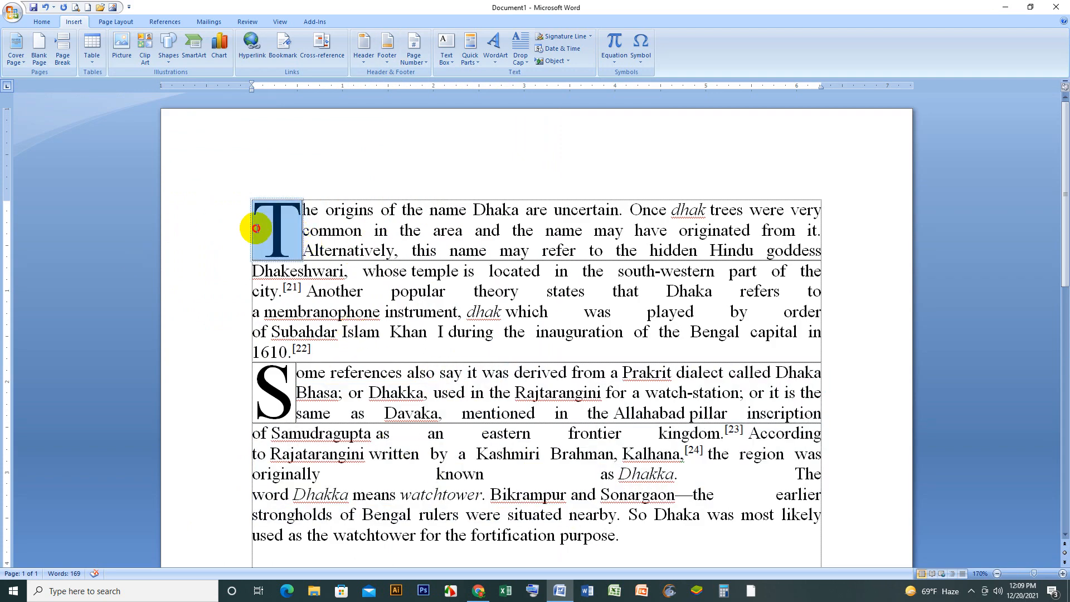
pyautogui.click(513, 62)
pyautogui.click(544, 80)
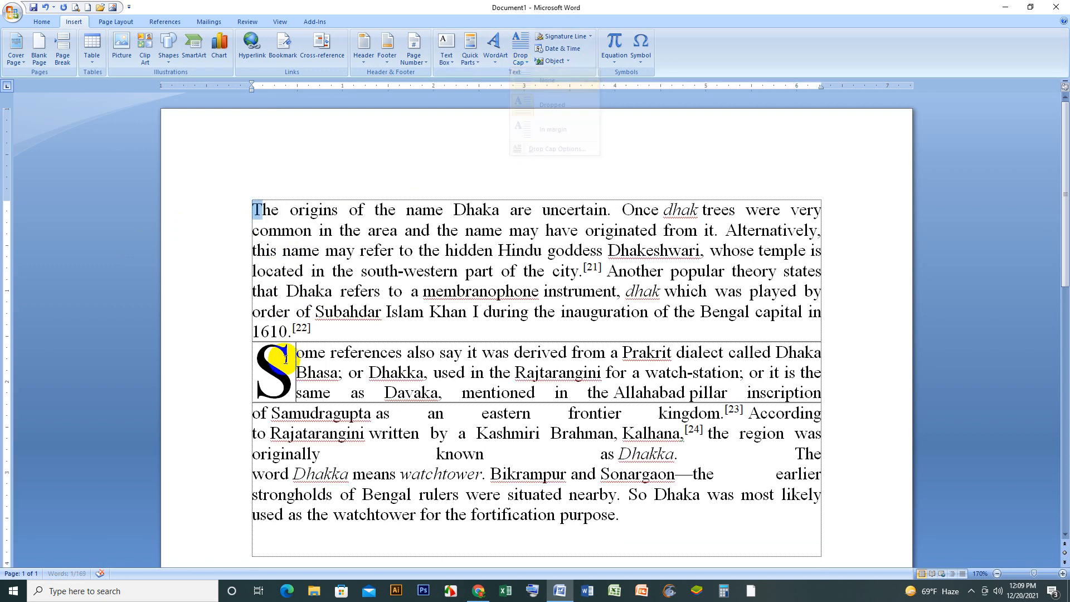
pyautogui.click(271, 368)
pyautogui.click(521, 56)
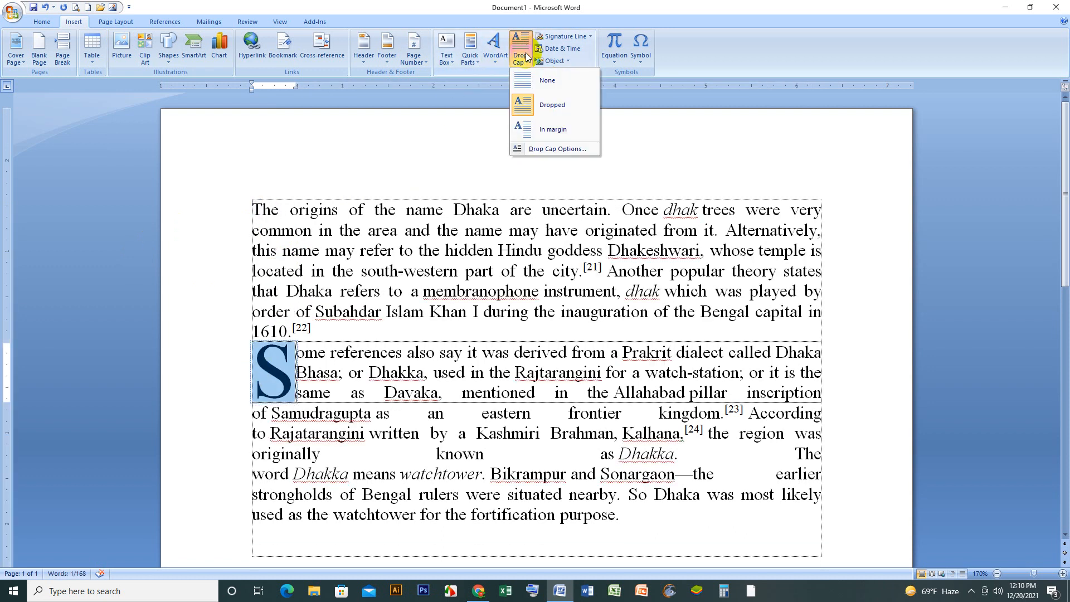
pyautogui.click(547, 79)
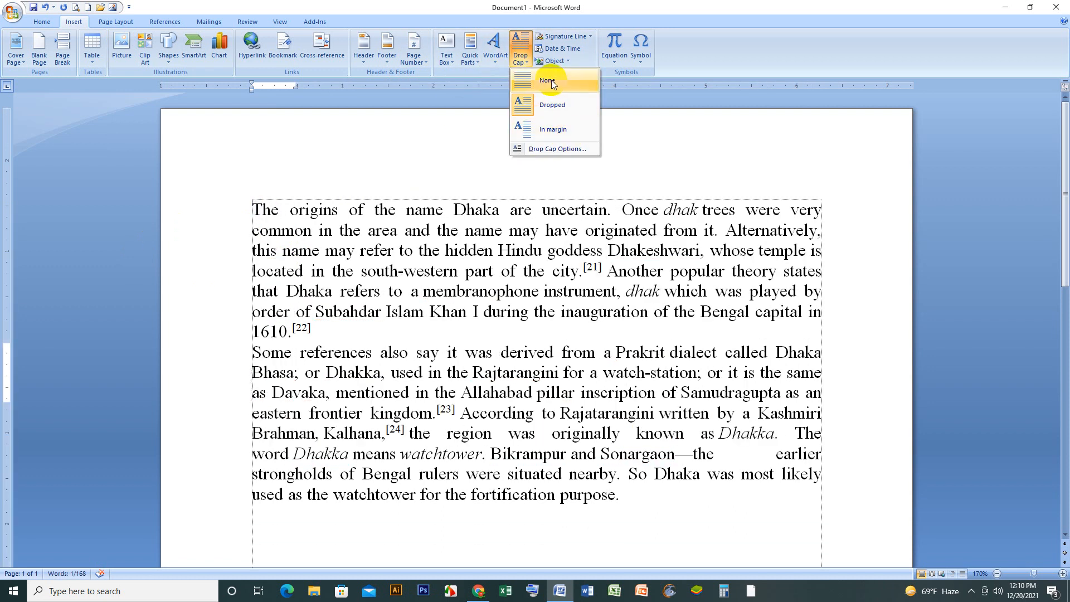
pyautogui.click(522, 323)
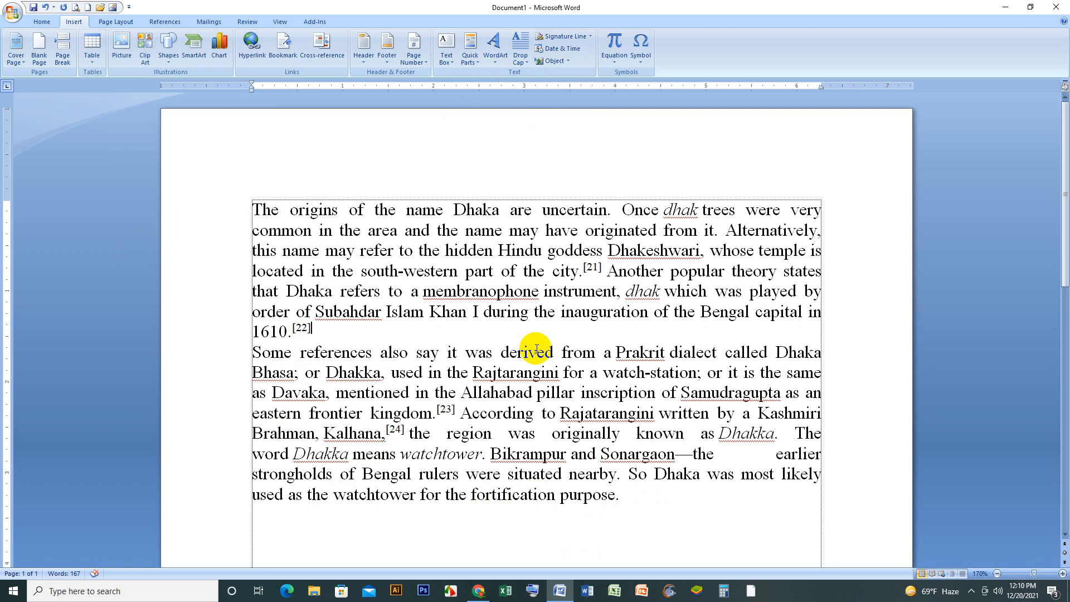
# Start a new empty line after the end of the second paragraph
pyautogui.scroll(-2, 592, 516)
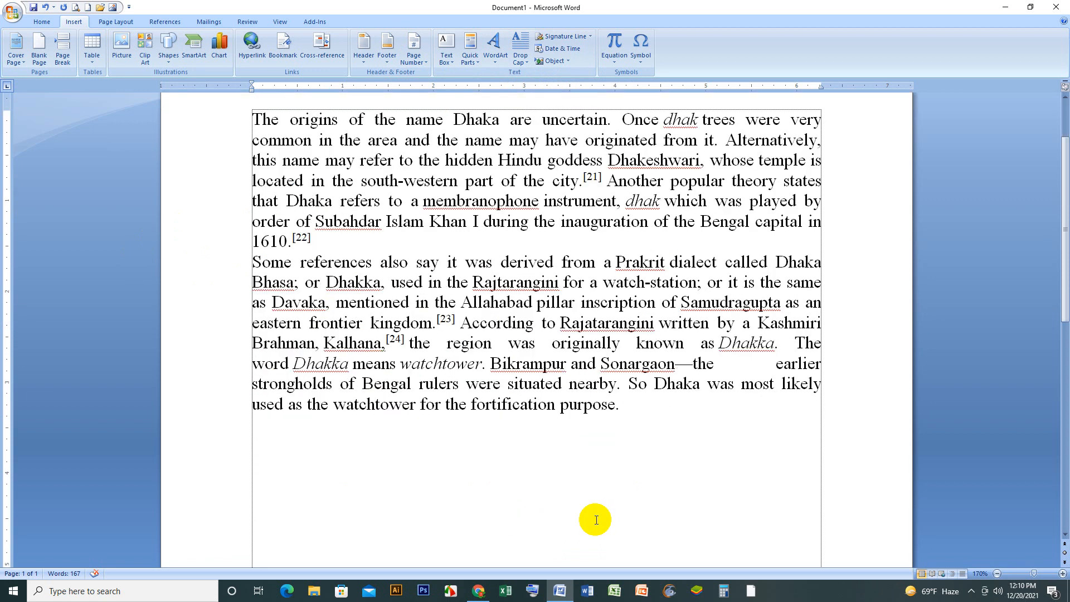
pyautogui.click(641, 403)
pyautogui.press('Return')
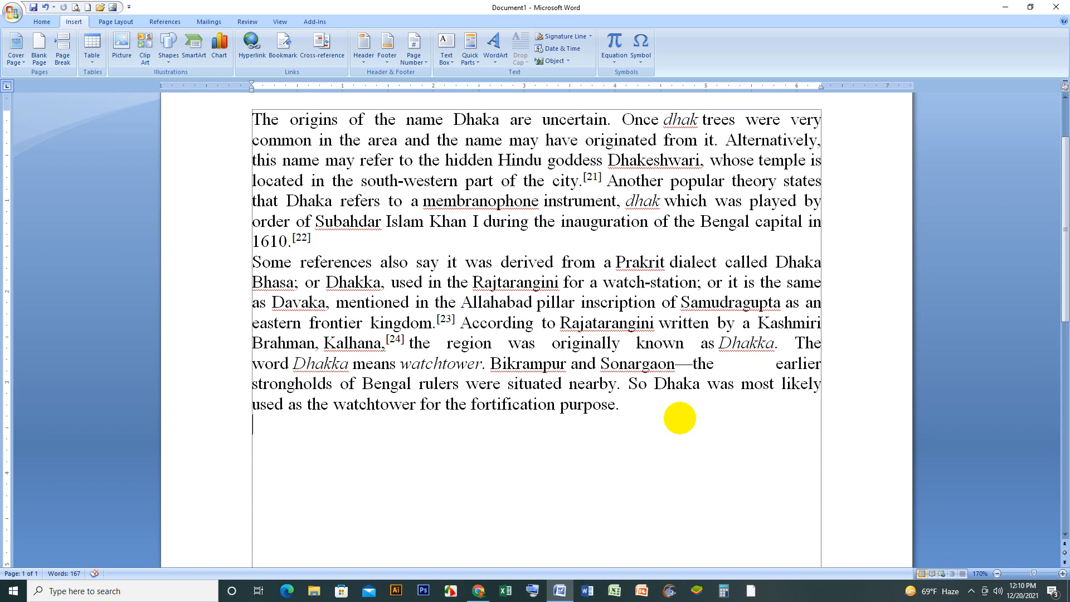
# Switch to Chrome, search Google for "Equations Images" in a new tab, and browse the image results
pyautogui.click(478, 591)
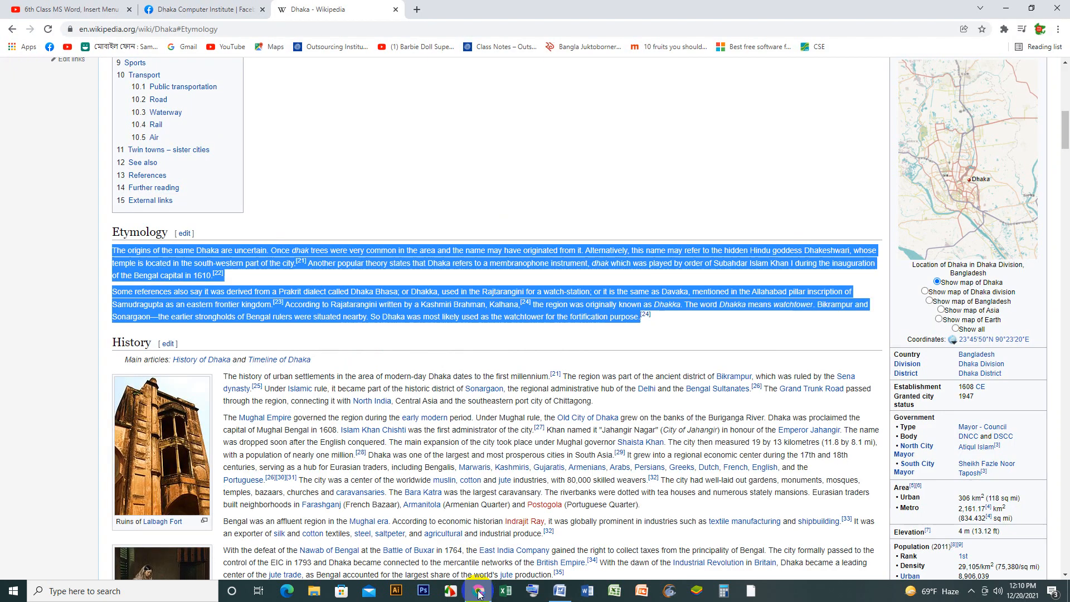
pyautogui.click(417, 9)
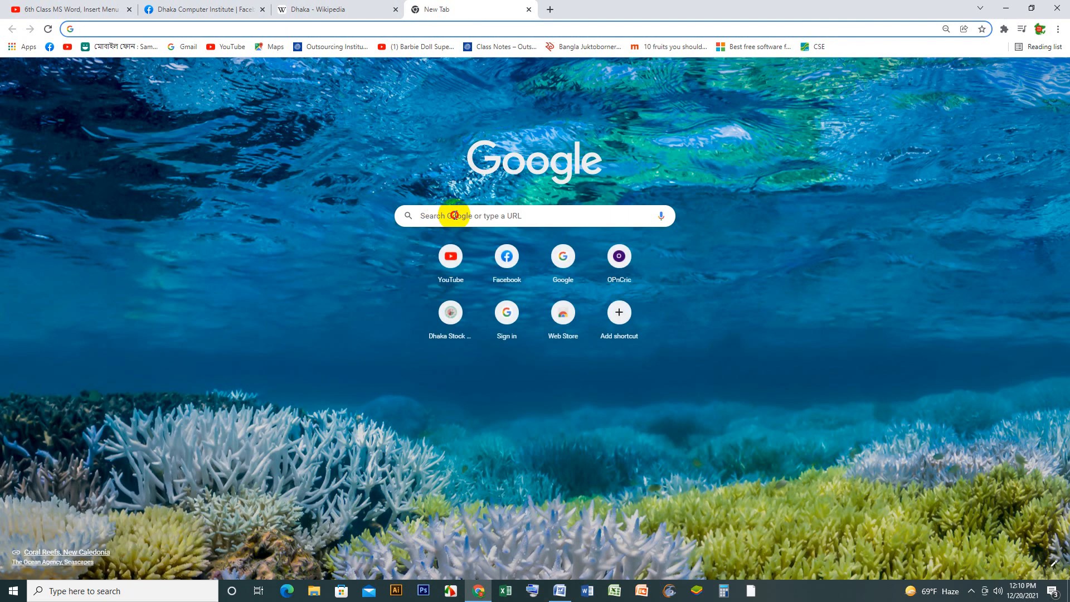
pyautogui.click(454, 215)
pyautogui.write('E')
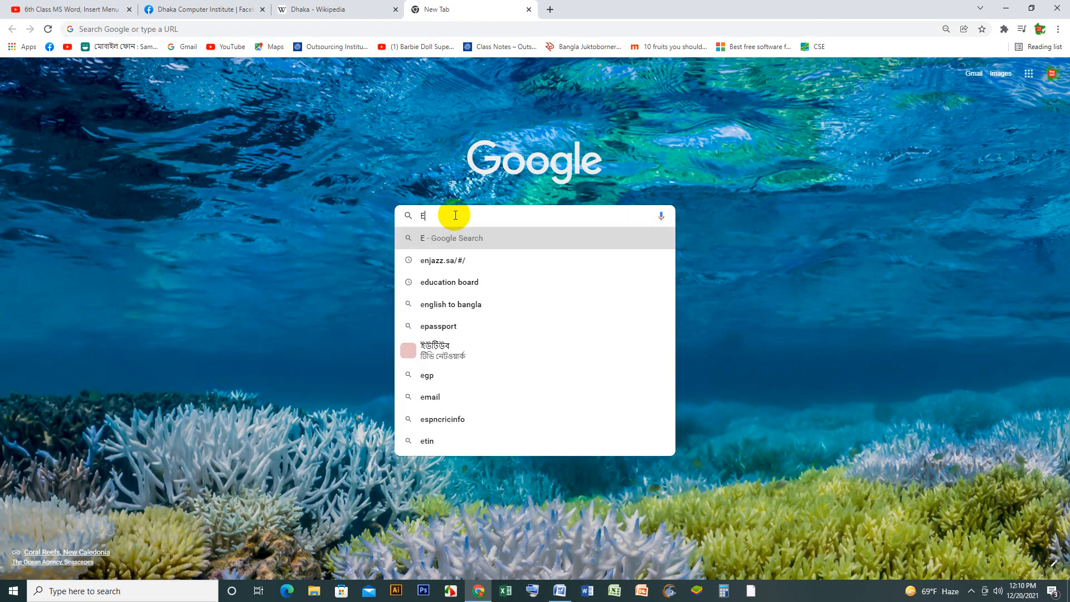
pyautogui.write('quations')
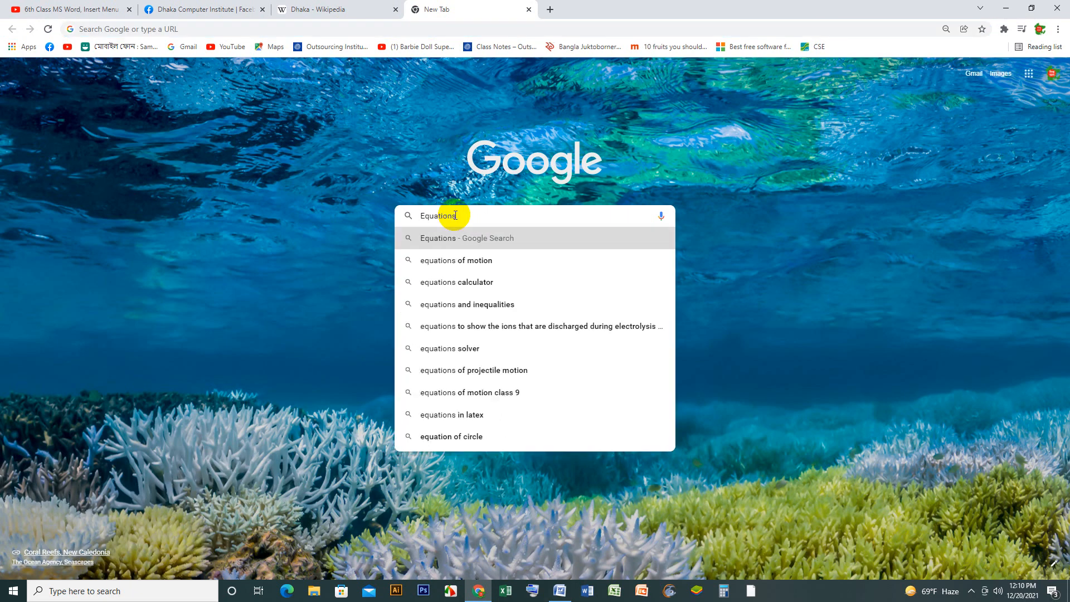
pyautogui.write(' Images')
pyautogui.press('Return')
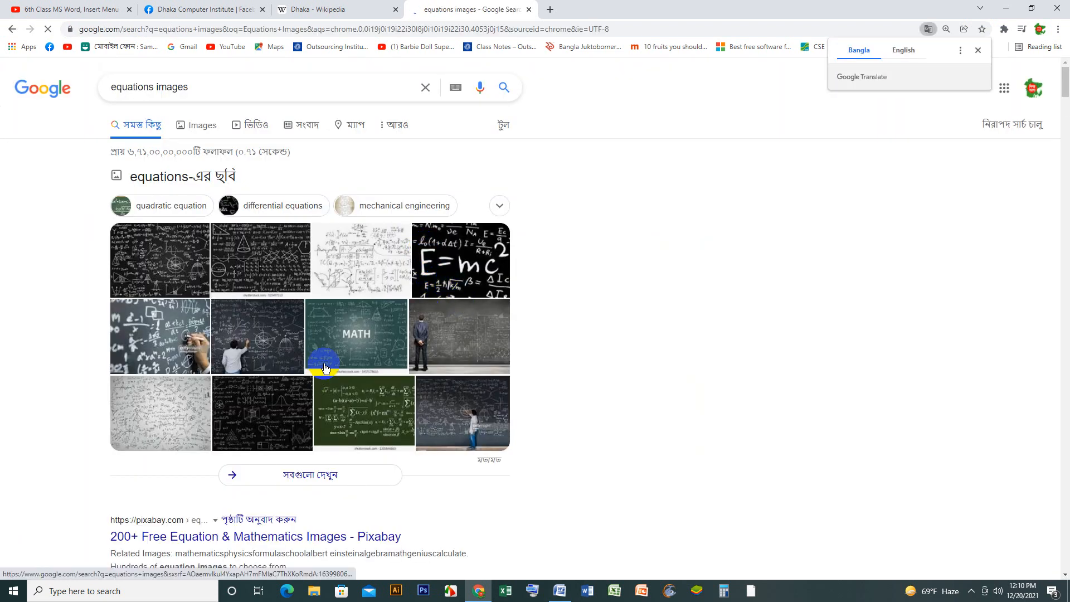
pyautogui.click(199, 125)
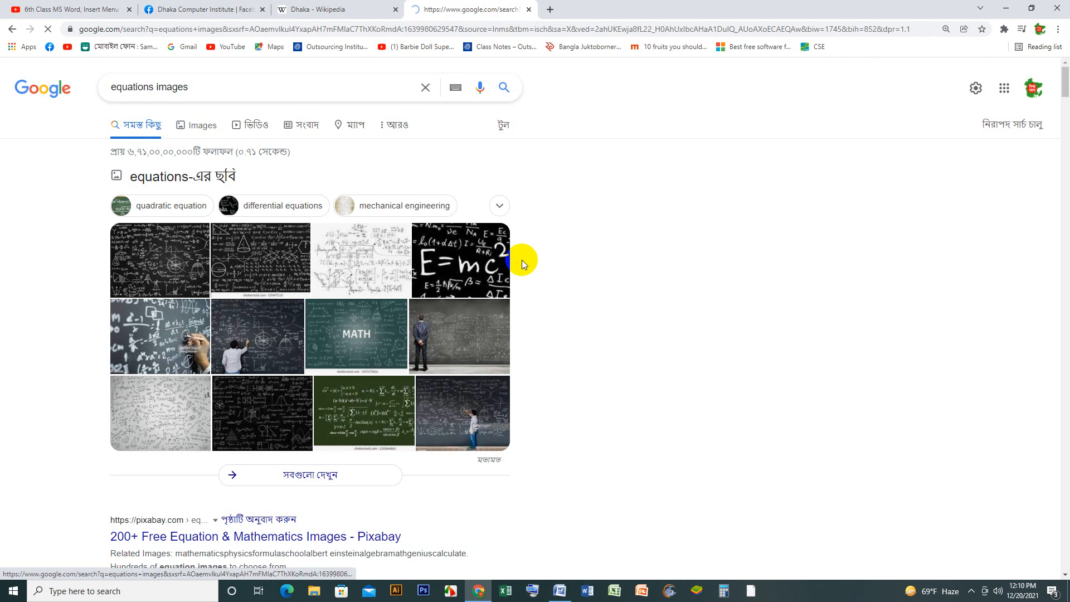
pyautogui.scroll(-6, 392, 359)
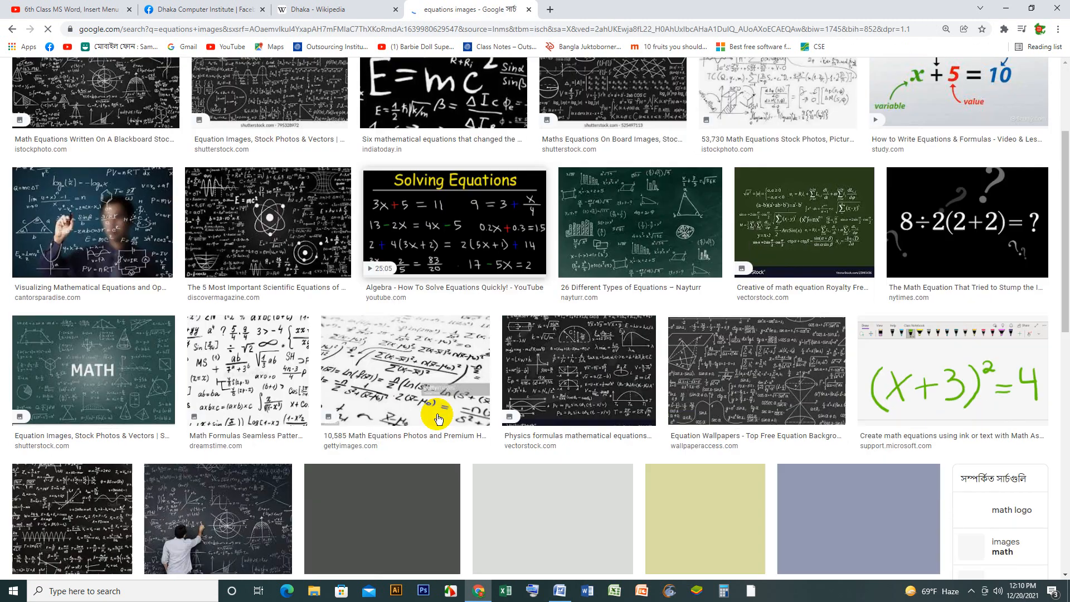
# Look further through the equation image results for sample formulas
pyautogui.scroll(-4, 439, 419)
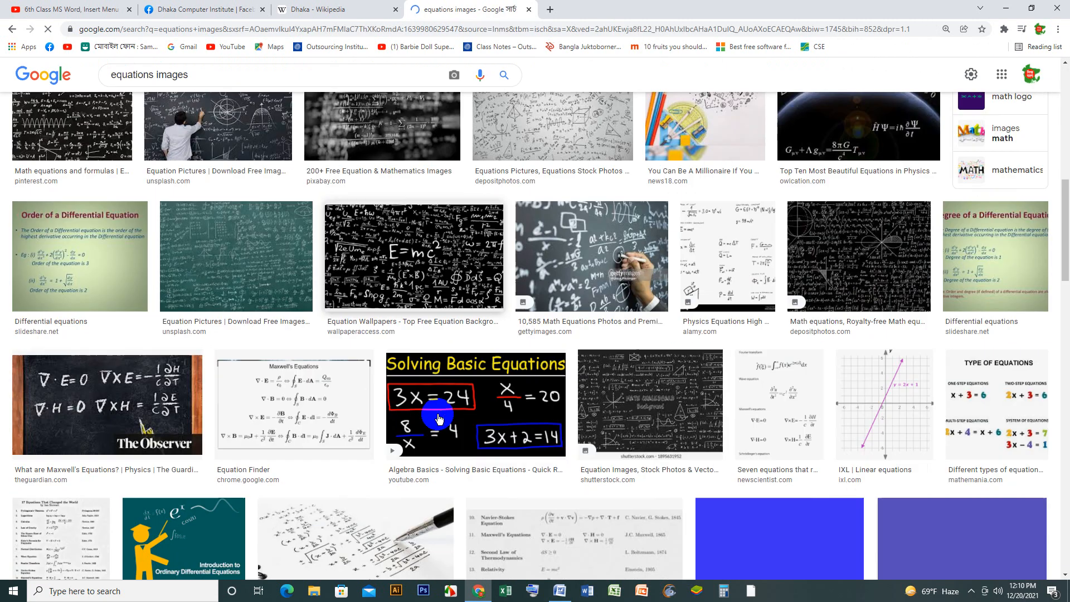
pyautogui.scroll(-3, 439, 419)
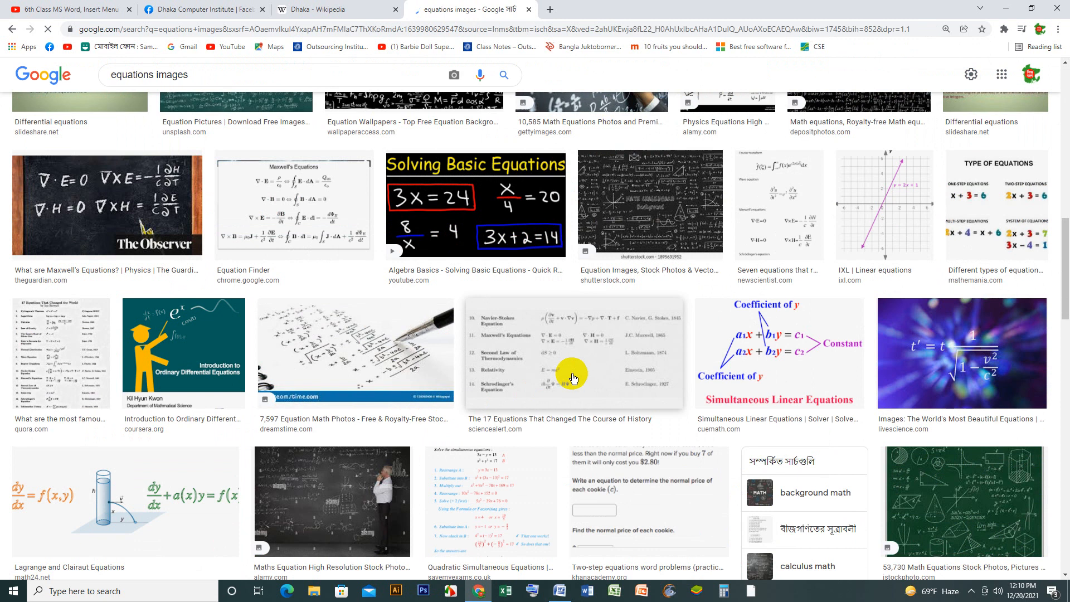
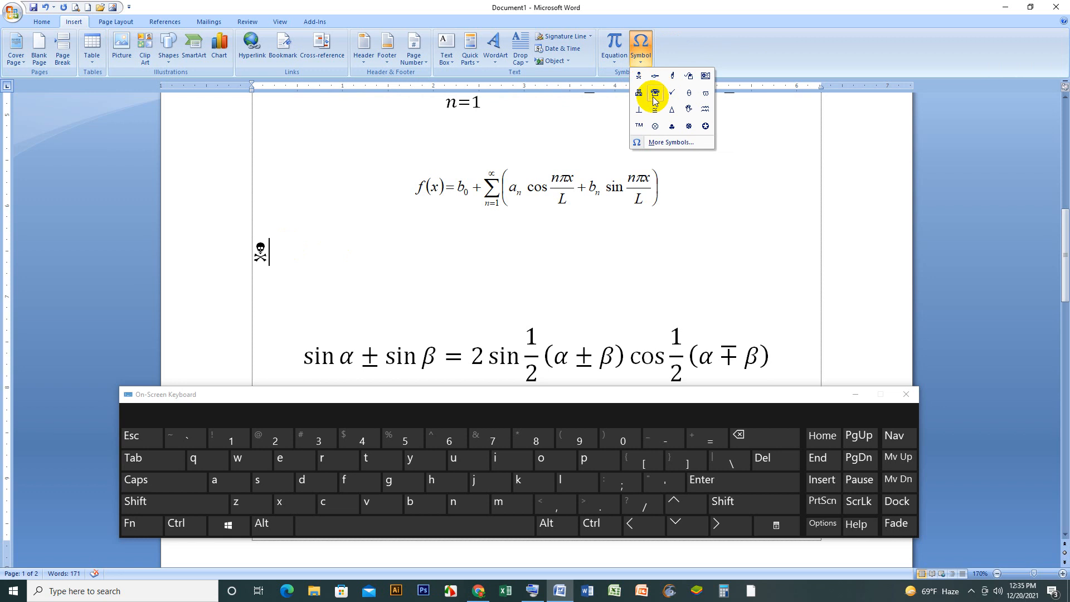
# Insert the telephone symbol after the skull and crossbones, and enlarge both symbols to 80 pt
pyautogui.click(655, 93)
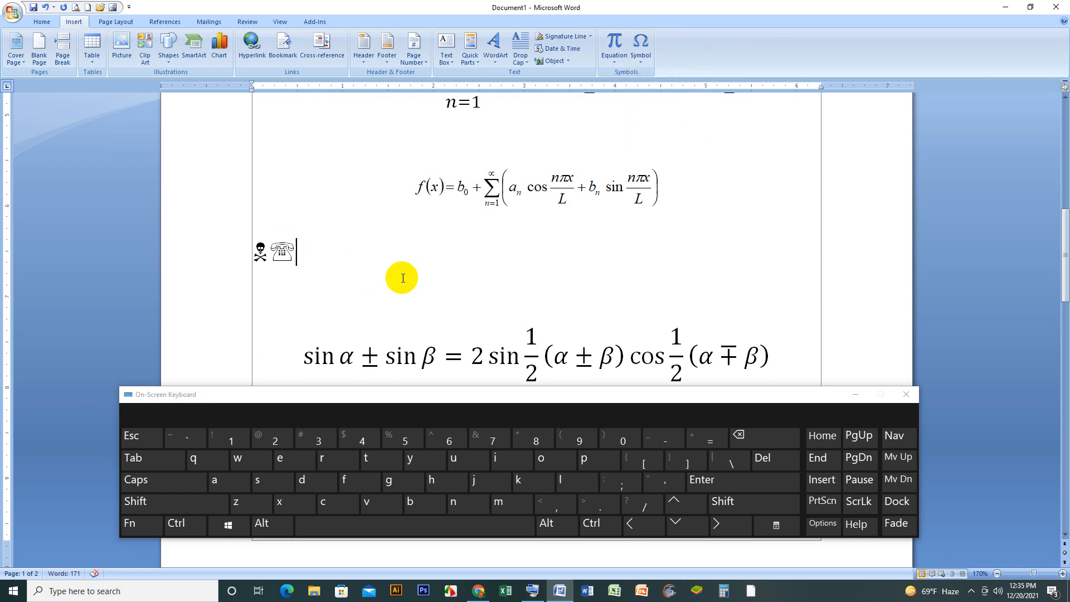
pyautogui.click(208, 273)
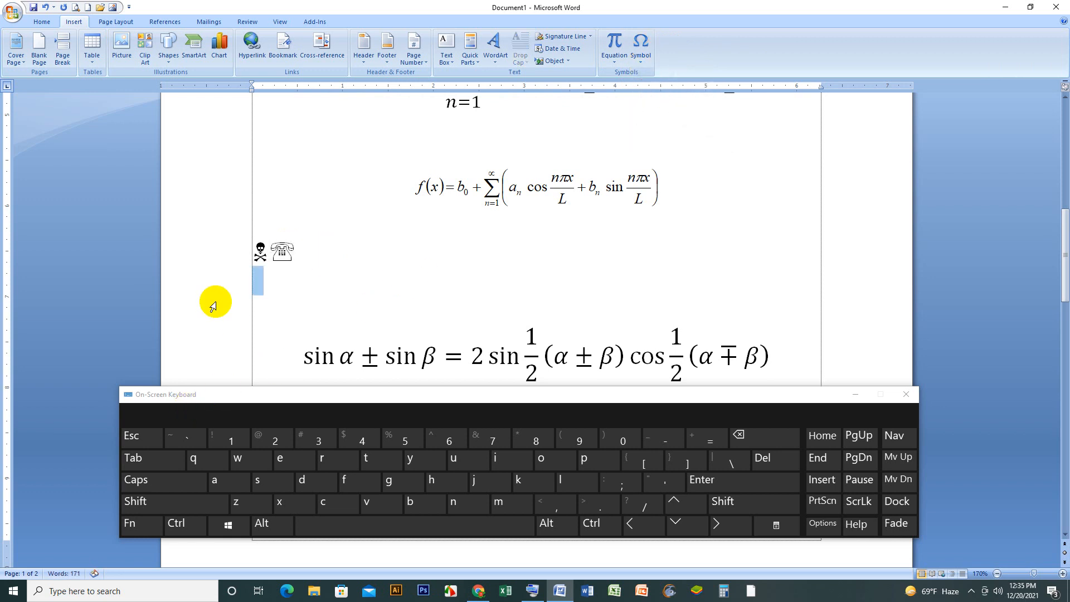
pyautogui.click(199, 251)
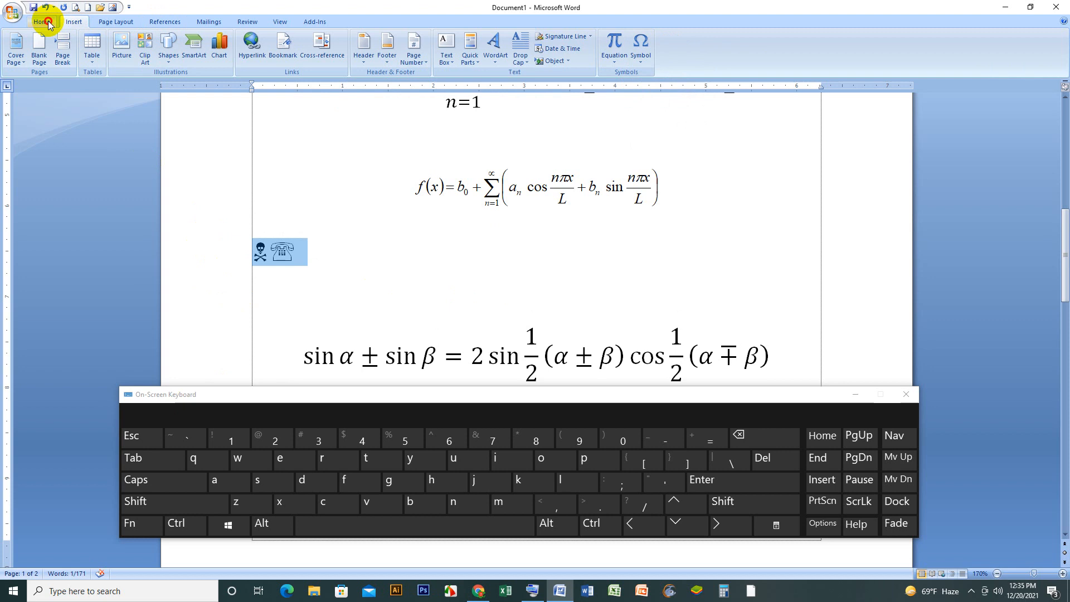
pyautogui.click(42, 21)
pyautogui.click(199, 42)
pyautogui.click(199, 41)
pyautogui.click(199, 42)
pyautogui.click(199, 42)
pyautogui.click(199, 42)
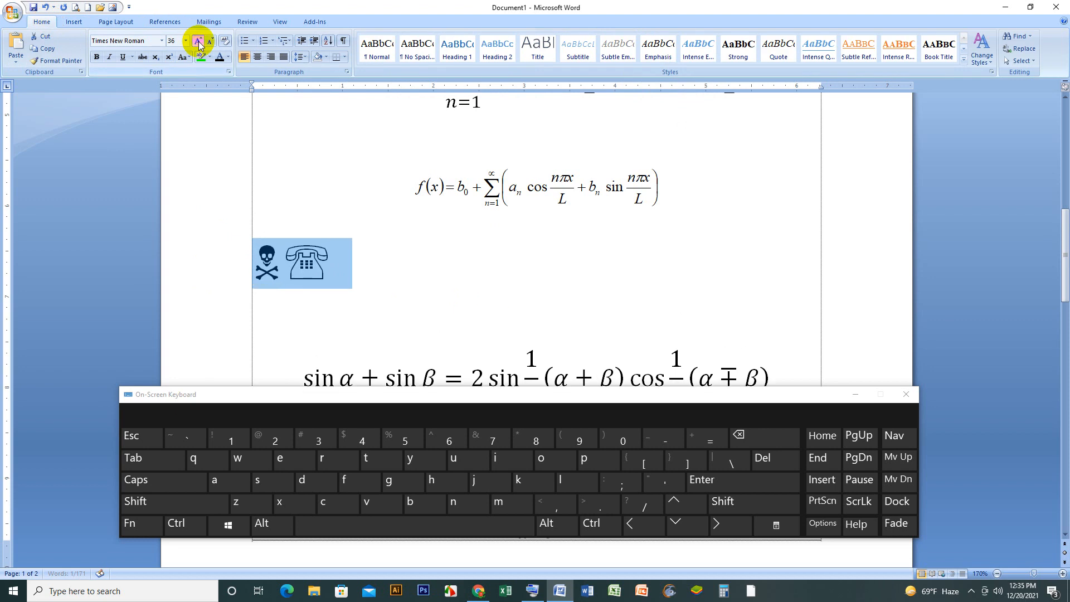
pyautogui.click(199, 41)
pyautogui.click(199, 41)
pyautogui.click(199, 42)
pyautogui.click(473, 307)
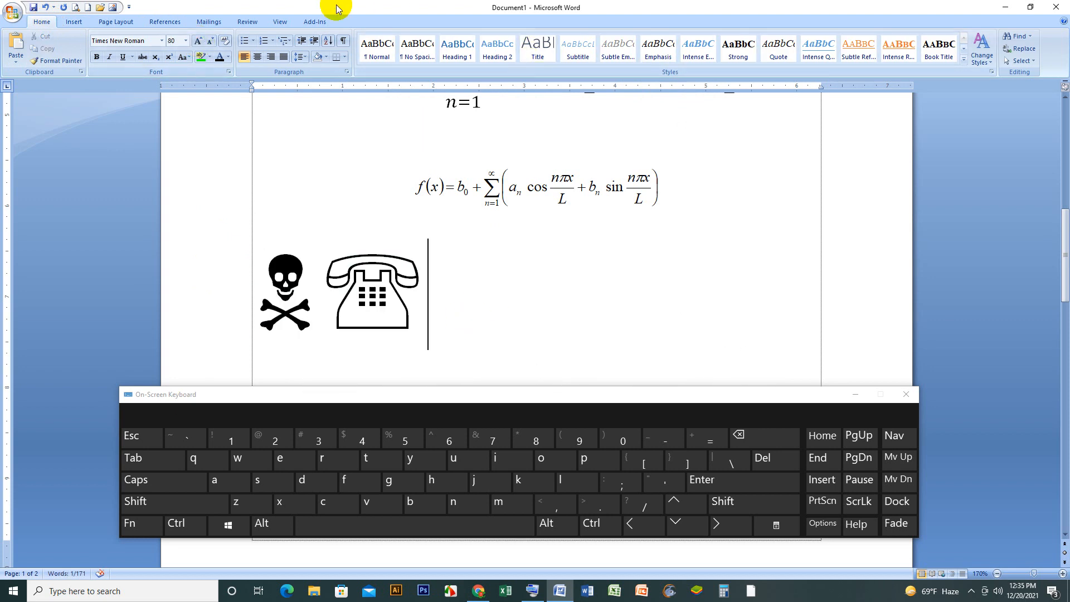
# Insert the recently used fax-machine symbol after the enlarged telephone
pyautogui.click(77, 22)
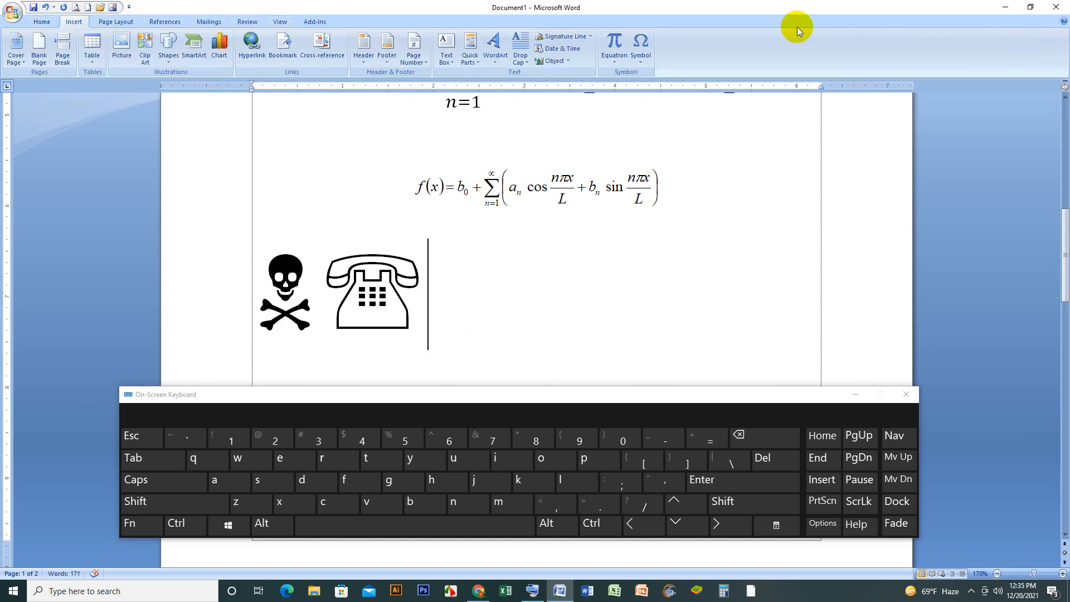
pyautogui.click(641, 50)
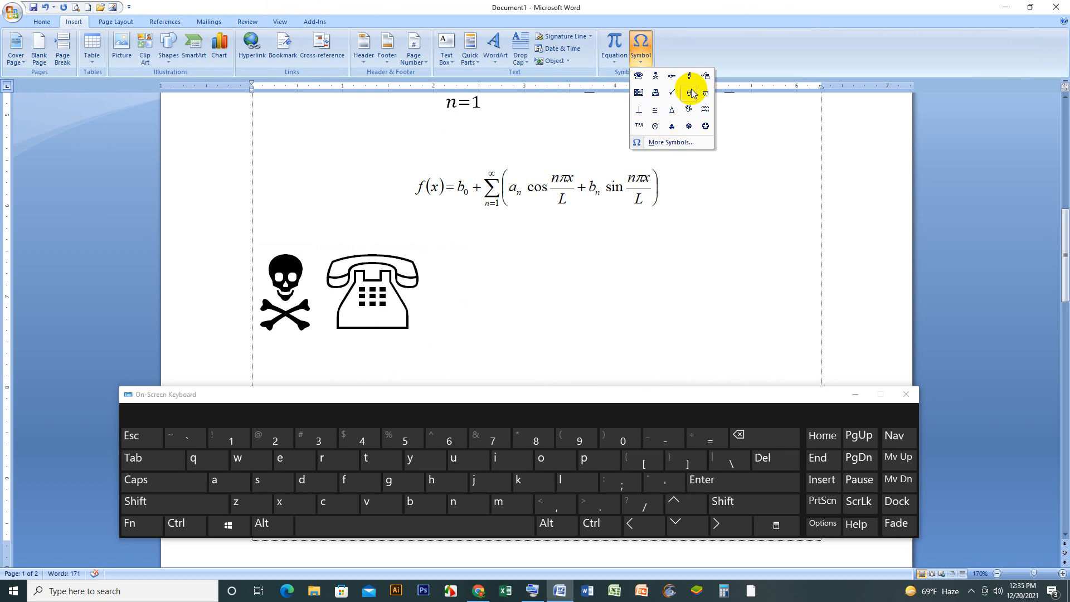
pyautogui.click(655, 93)
pyautogui.click(569, 320)
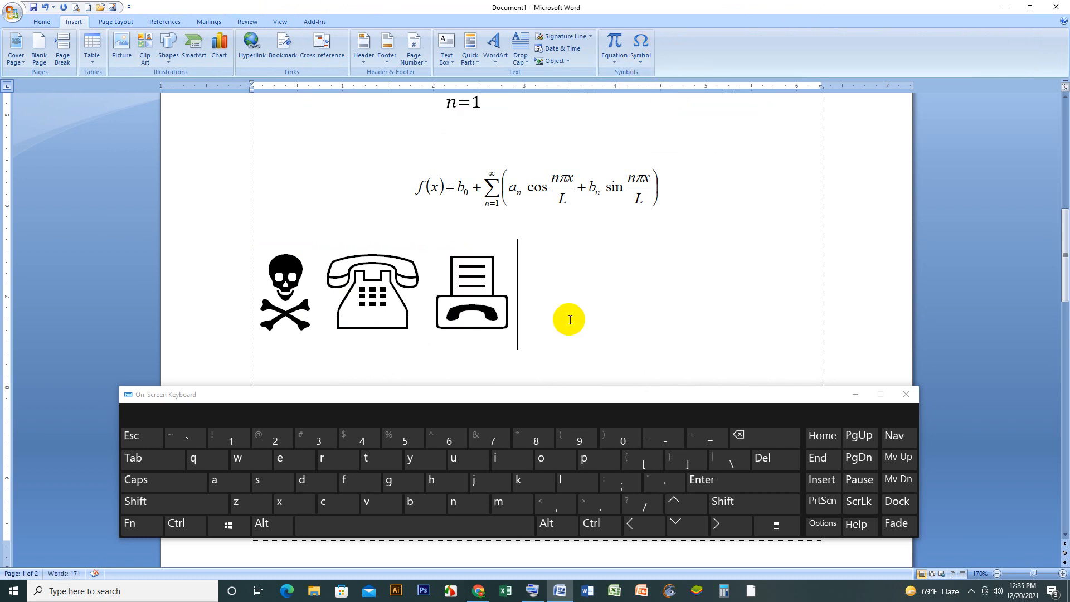
# Place the cursor at the start of page 2 and open the full Symbol dialog, positioned clear of the line's start
pyautogui.scroll(-2, 571, 319)
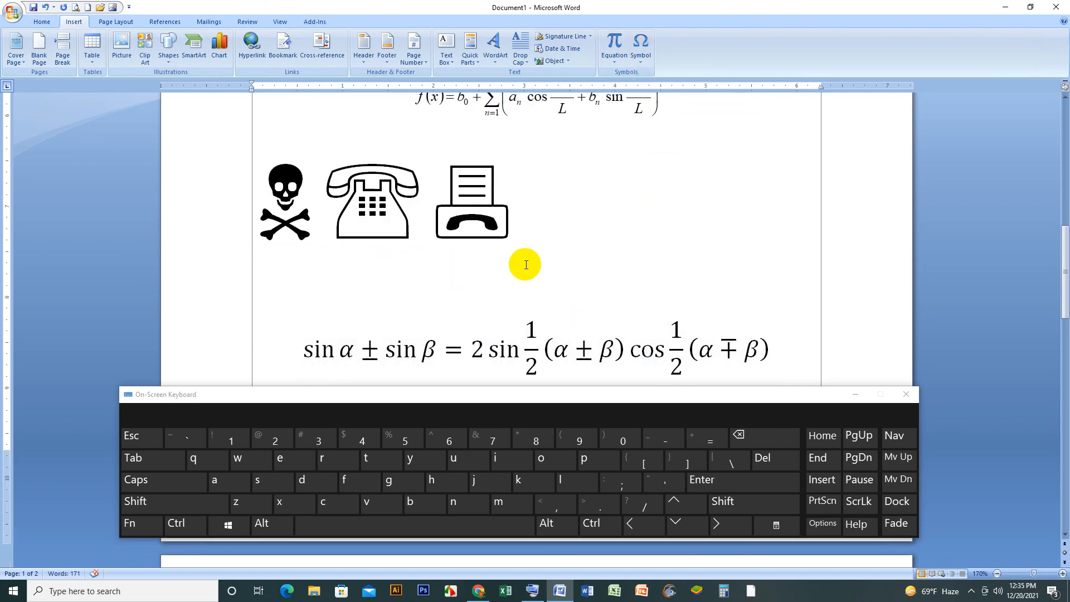
pyautogui.scroll(-8, 525, 264)
pyautogui.click(281, 206)
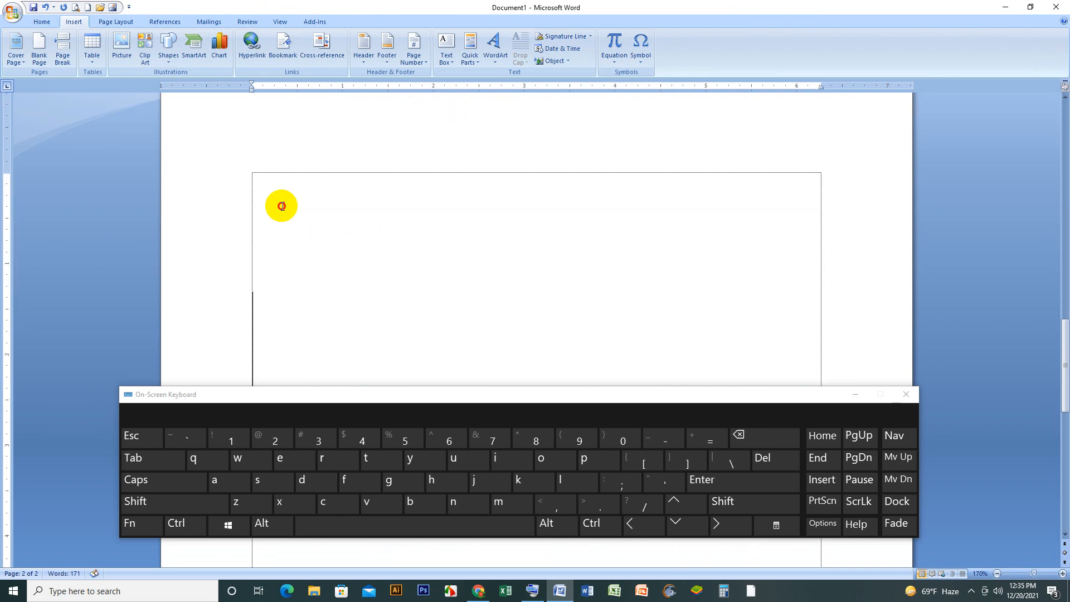
pyautogui.click(641, 58)
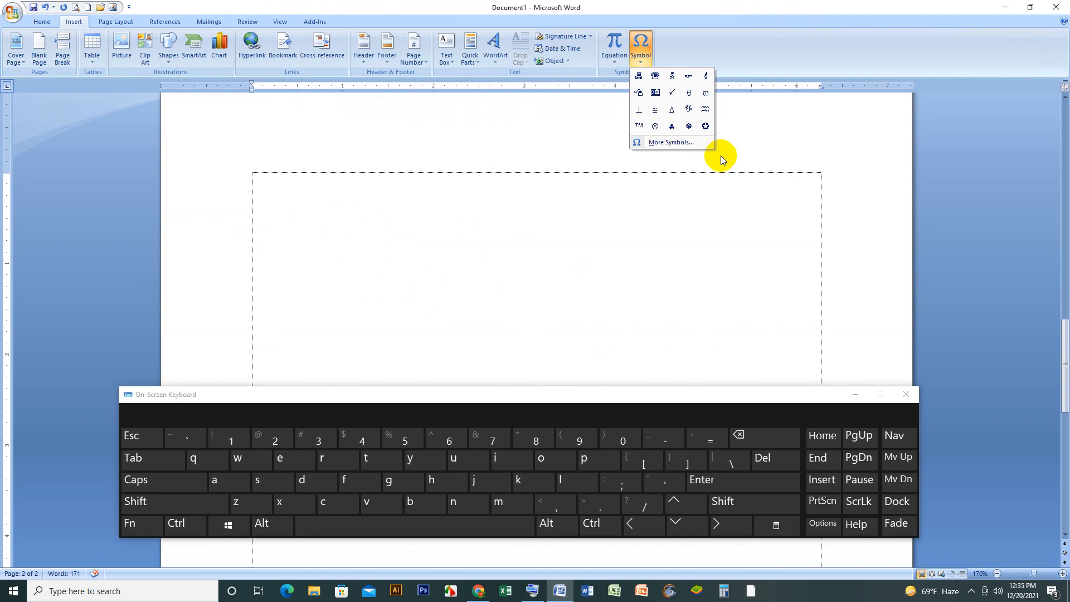
pyautogui.click(682, 144)
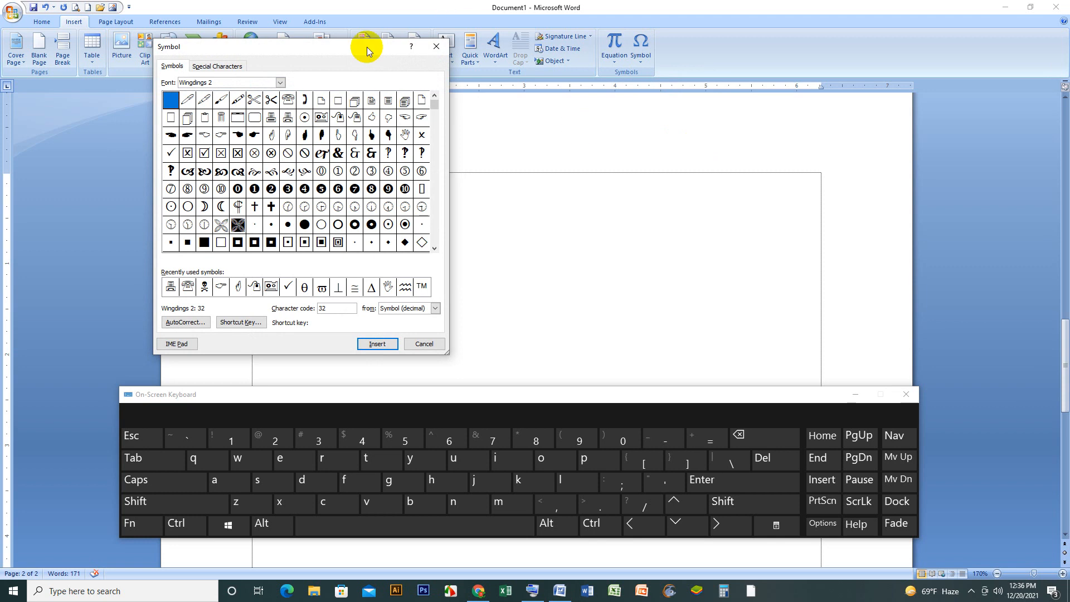
pyautogui.moveTo(365, 43); pyautogui.dragTo(817, 39)
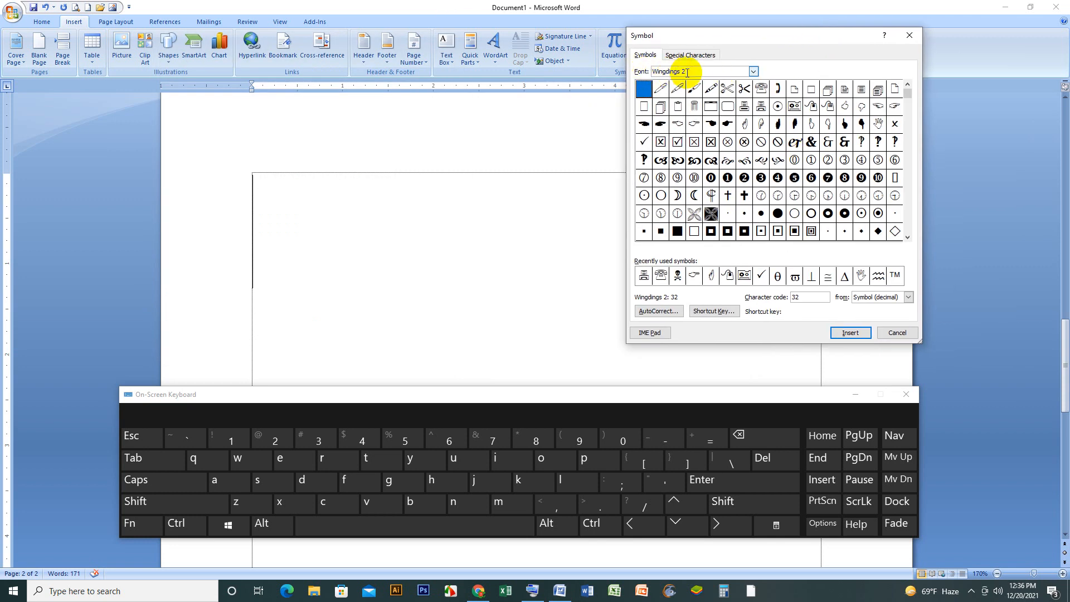
# Set the symbol font to Adobe Arabic and examine the characters it offers
pyautogui.click(753, 73)
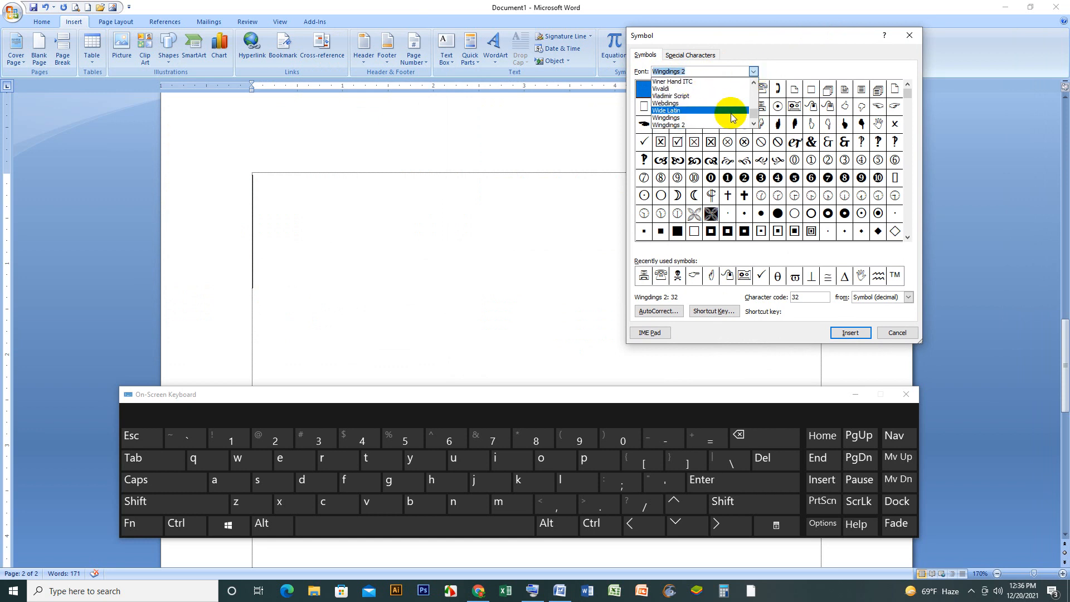
pyautogui.moveTo(755, 118); pyautogui.dragTo(750, 78)
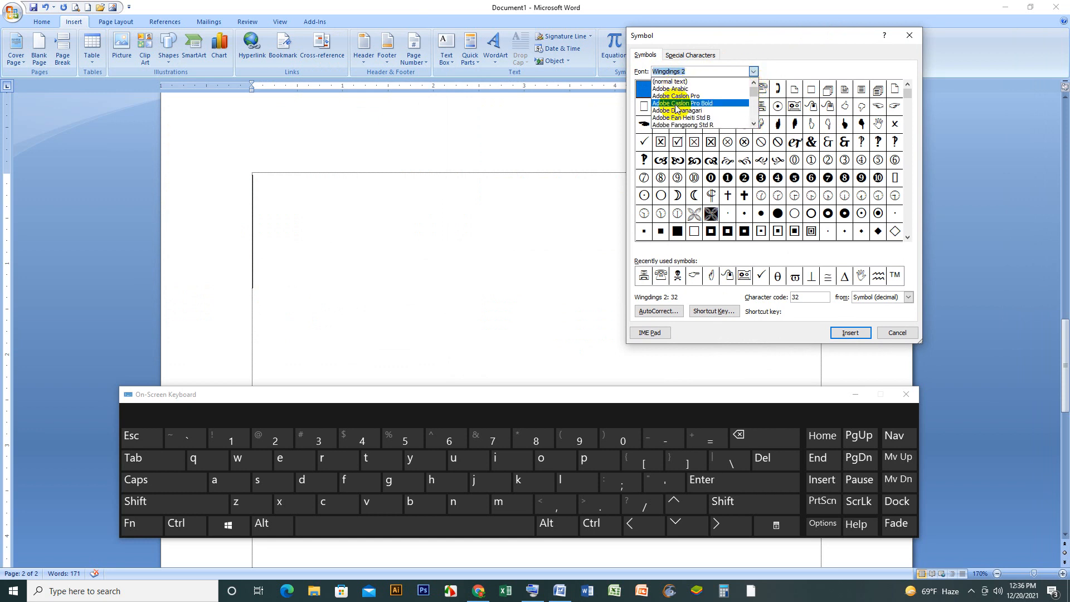
pyautogui.click(672, 89)
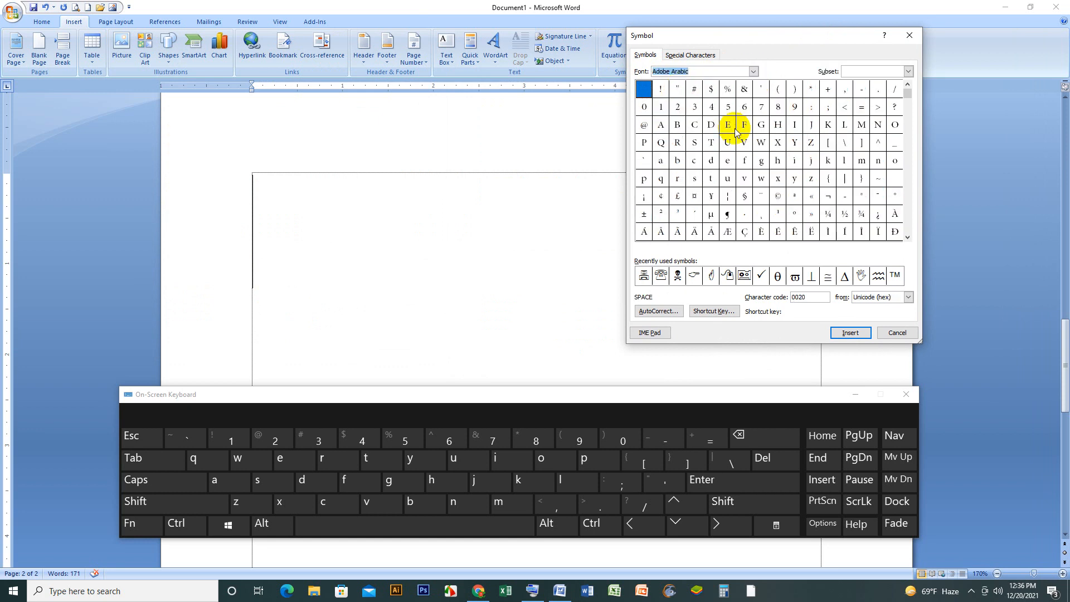
pyautogui.click(908, 238)
pyautogui.click(907, 238)
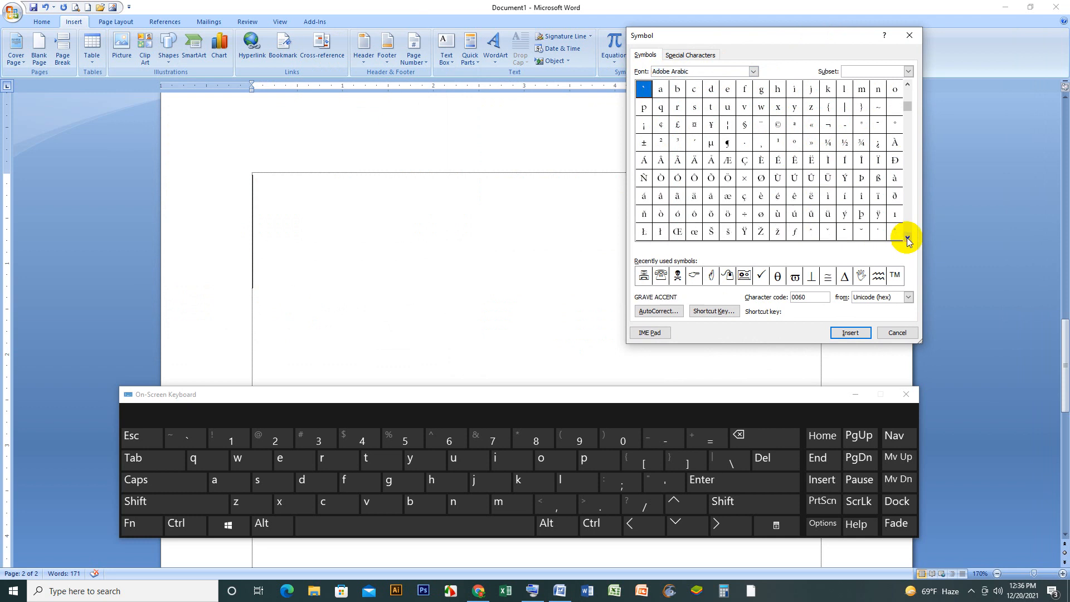
pyautogui.click(907, 238)
pyautogui.click(907, 238)
pyautogui.click(907, 238)
pyautogui.click(907, 238)
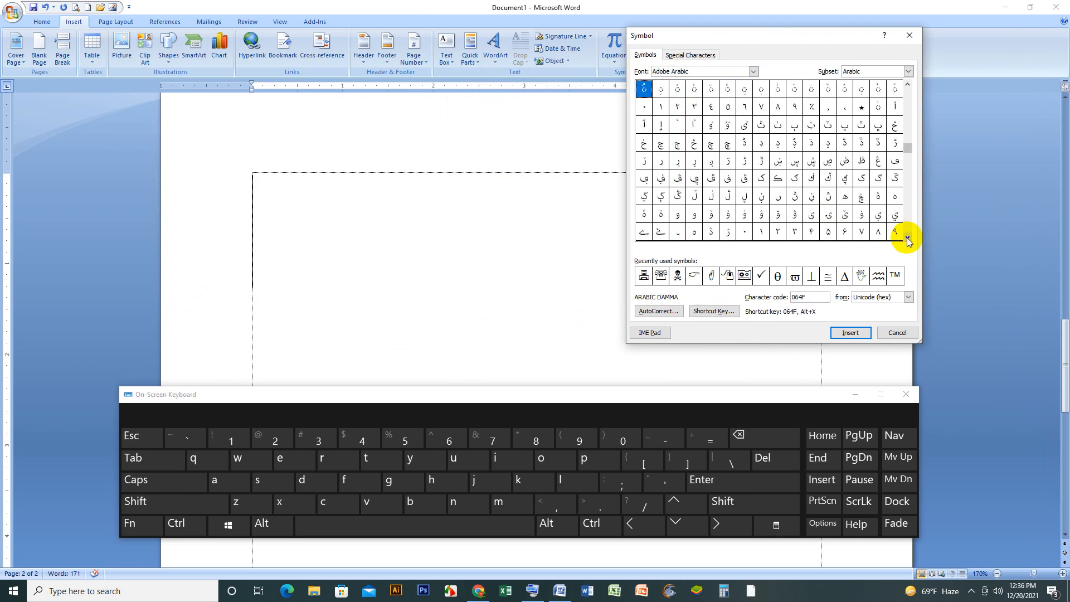
pyautogui.click(907, 238)
pyautogui.click(907, 238)
pyautogui.click(907, 238)
pyautogui.click(907, 238)
pyautogui.click(908, 238)
pyautogui.click(907, 238)
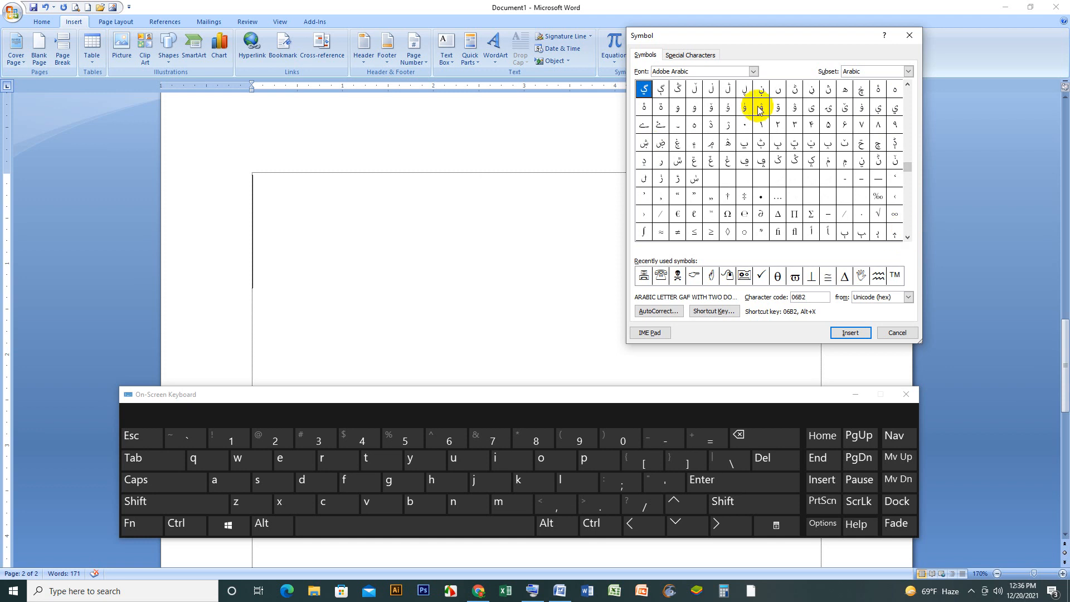
# Set the symbol font to Adobe Devanagari and insert the Devanagari letter ऄ (character code 0904) at the cursor
pyautogui.click(753, 71)
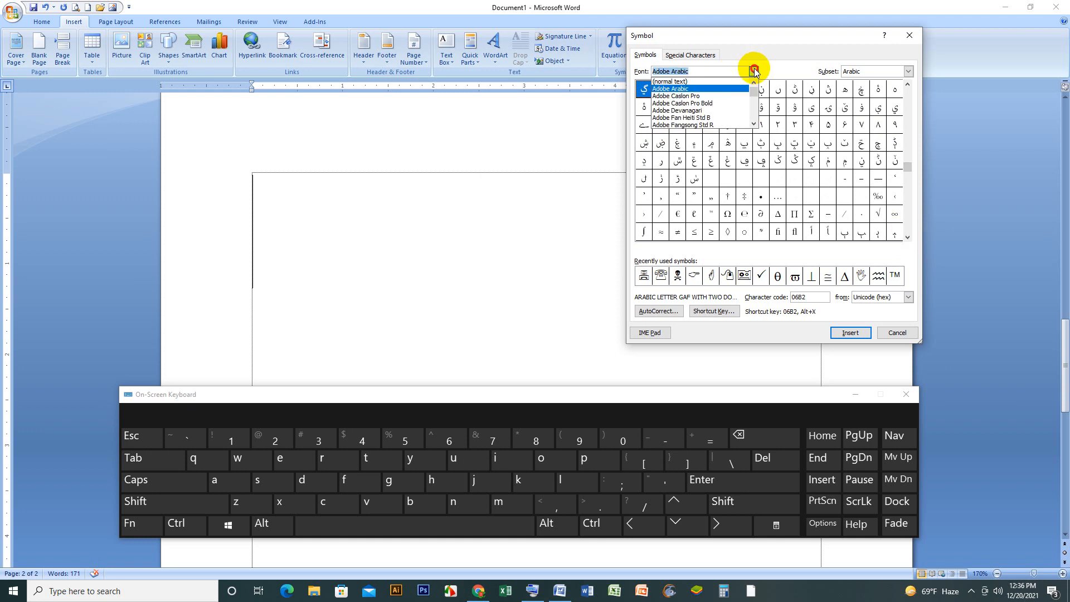
pyautogui.click(676, 110)
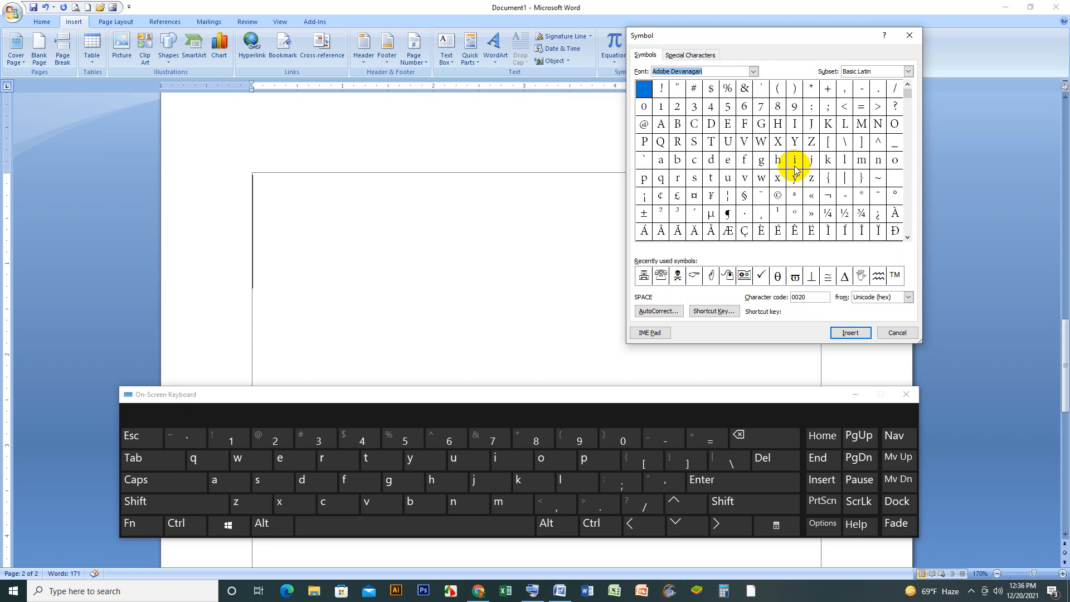
pyautogui.click(907, 237)
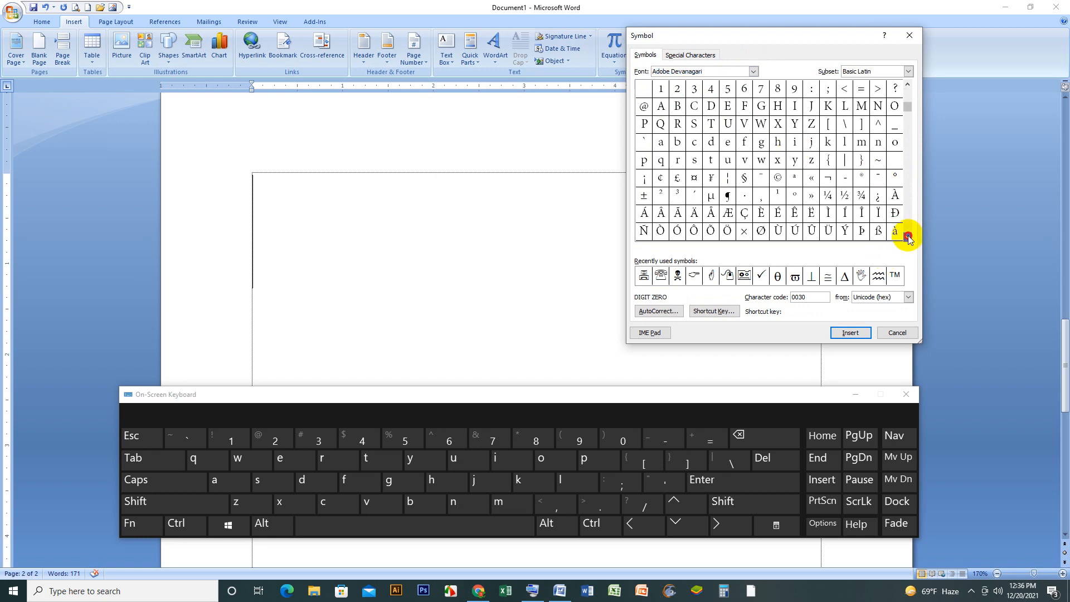
pyautogui.click(908, 238)
pyautogui.click(907, 238)
pyautogui.click(908, 238)
pyautogui.click(907, 238)
pyautogui.click(908, 238)
pyautogui.click(908, 238)
pyautogui.click(908, 238)
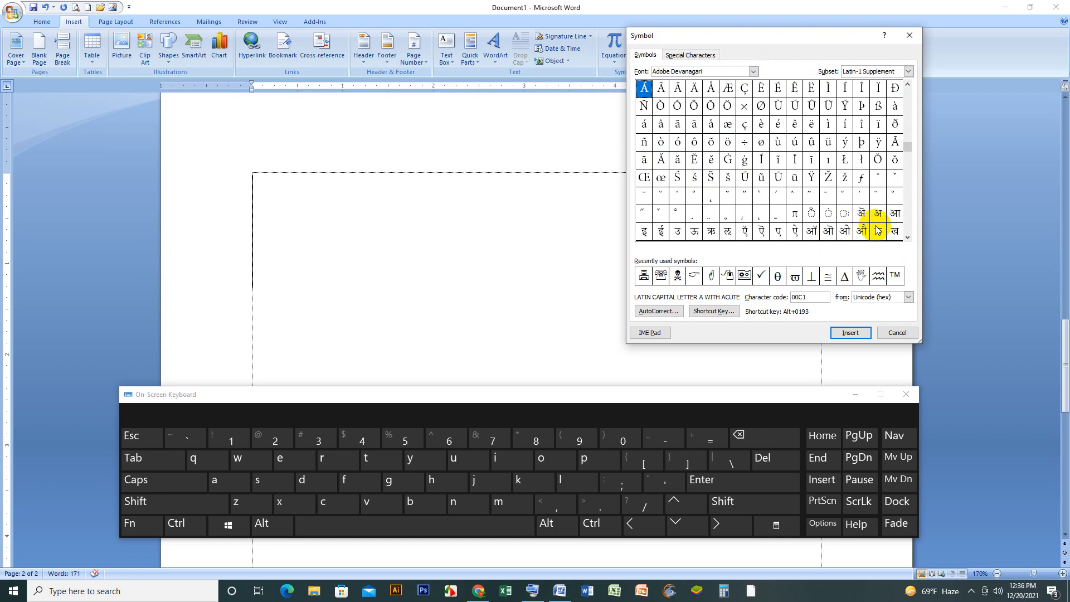
pyautogui.click(861, 214)
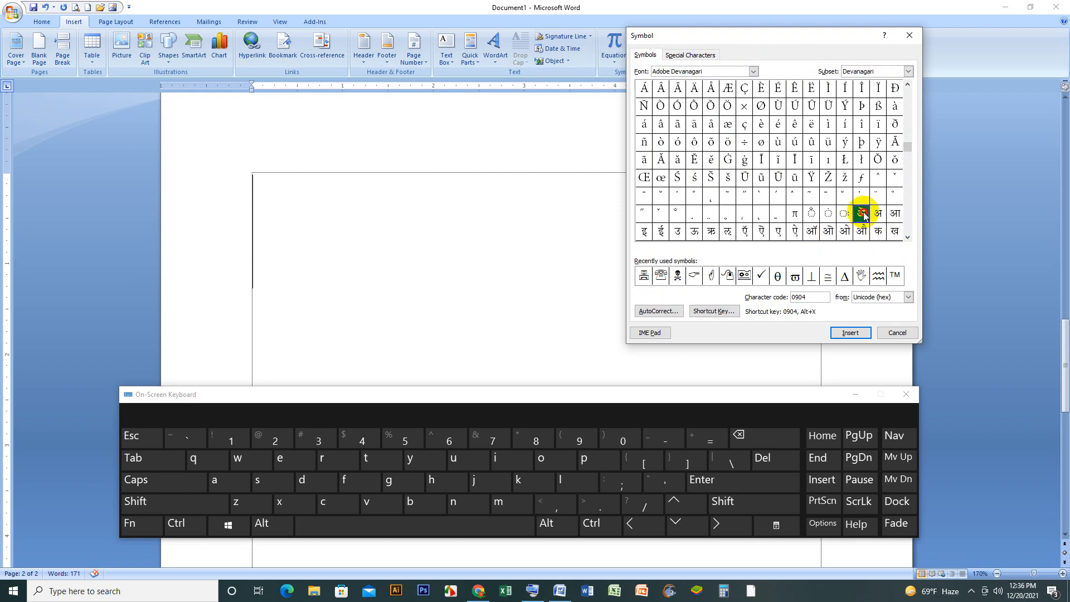
pyautogui.click(848, 333)
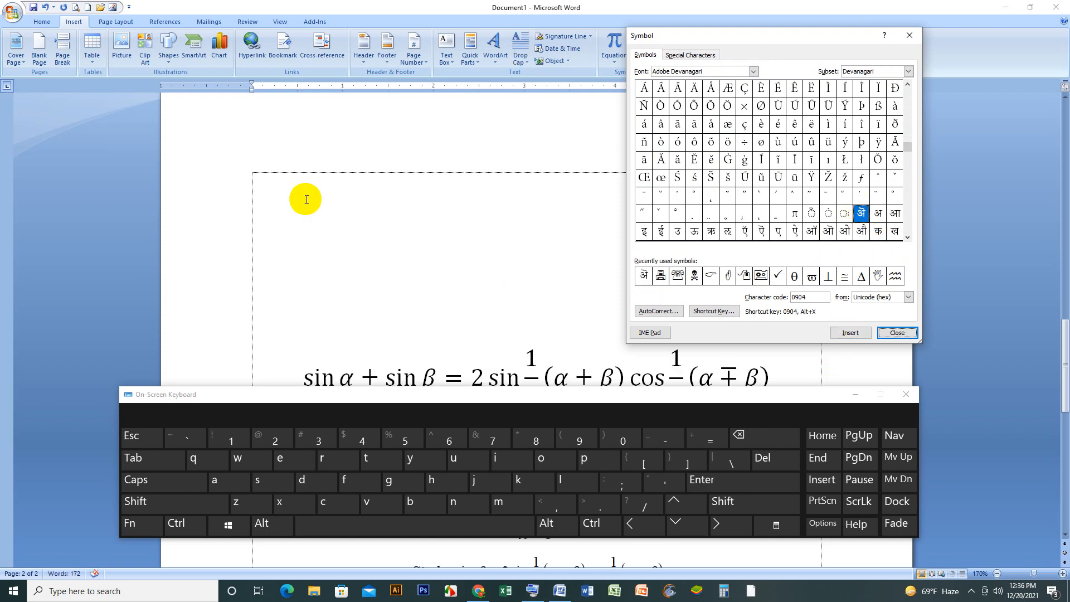
# Return to the document text and add a page break to start page 3
pyautogui.click(324, 219)
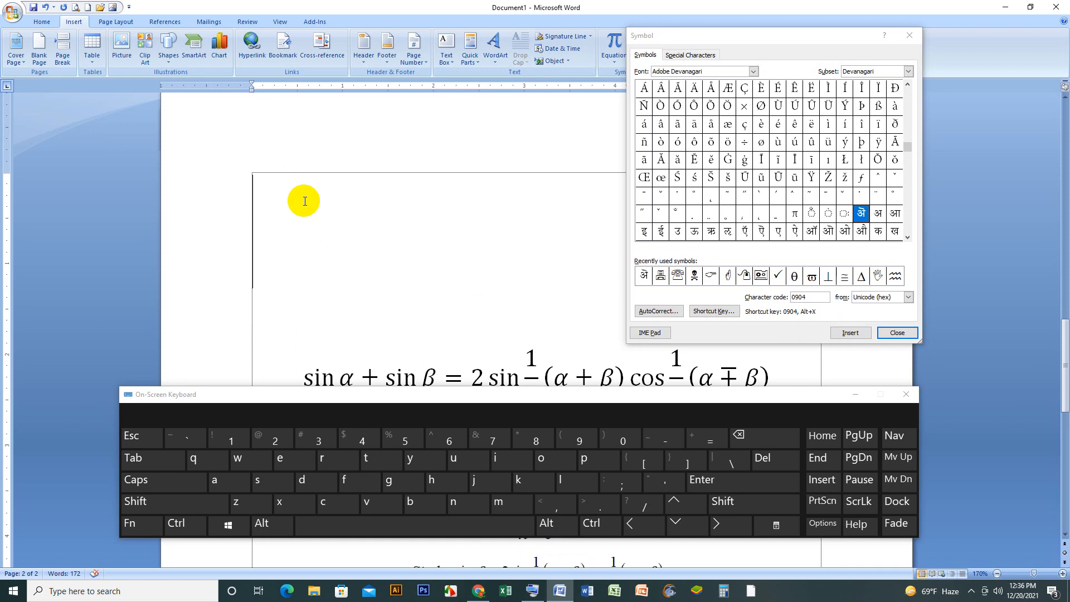
pyautogui.scroll(3, 362, 239)
pyautogui.scroll(-5, 399, 257)
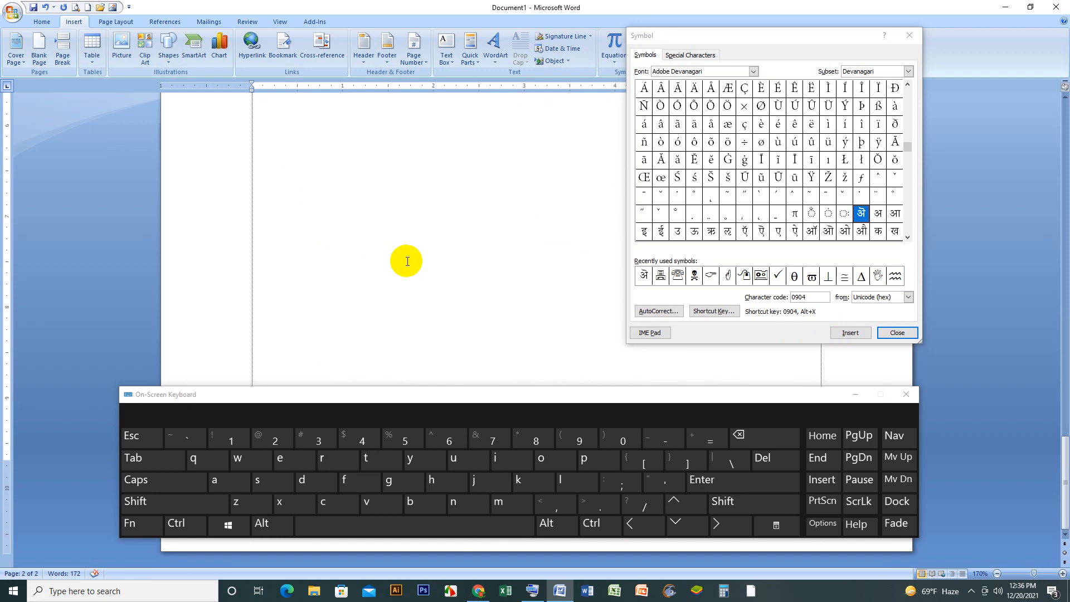
pyautogui.press('ctrl')
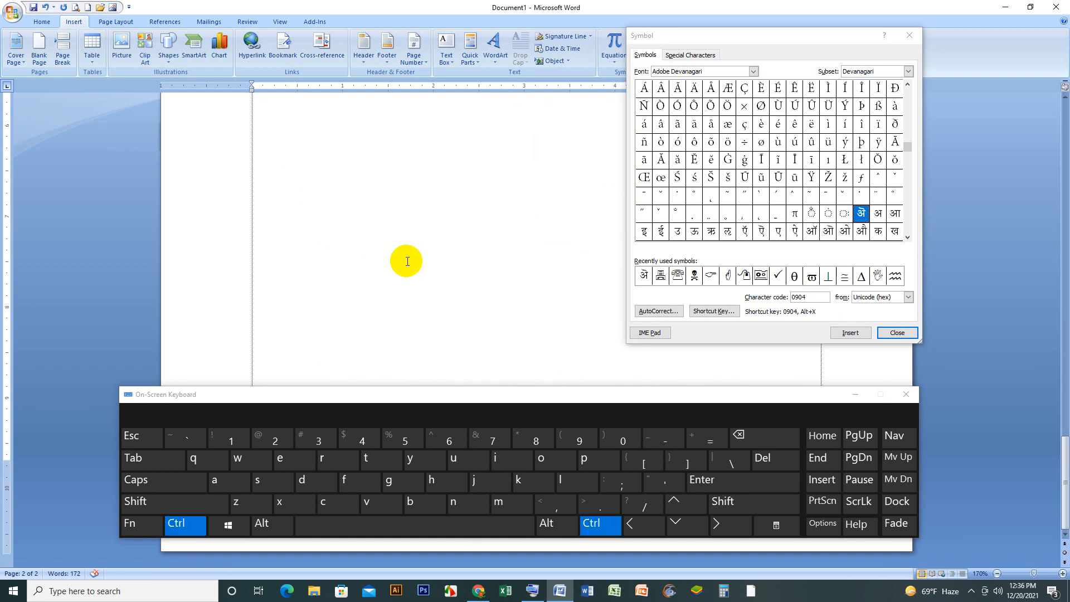
pyautogui.hotkey('ctrl', 'Return')
pyautogui.press('ctrl')
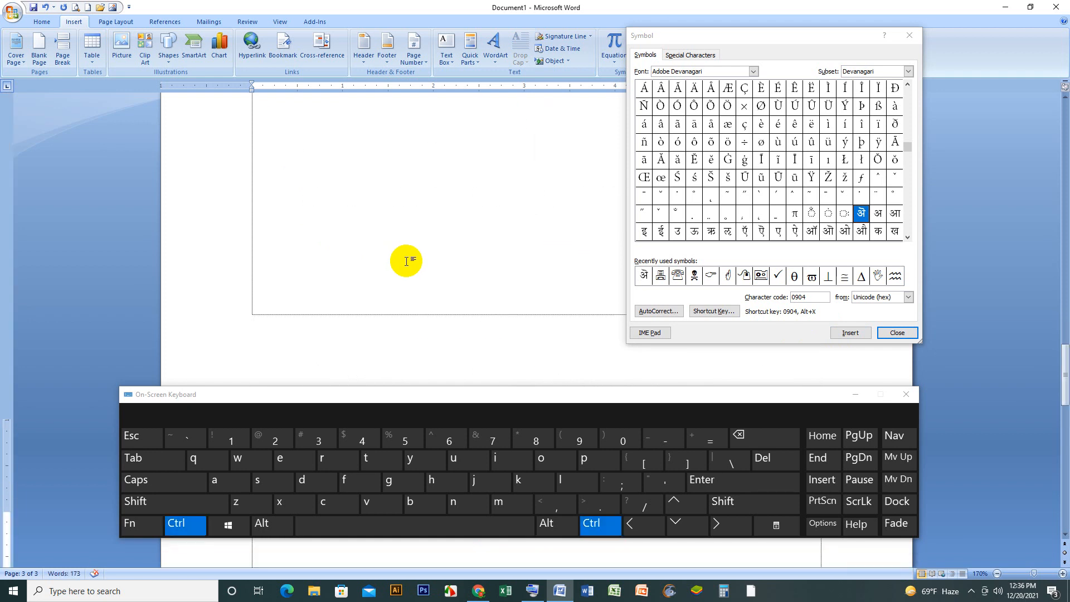
pyautogui.scroll(-4, 407, 261)
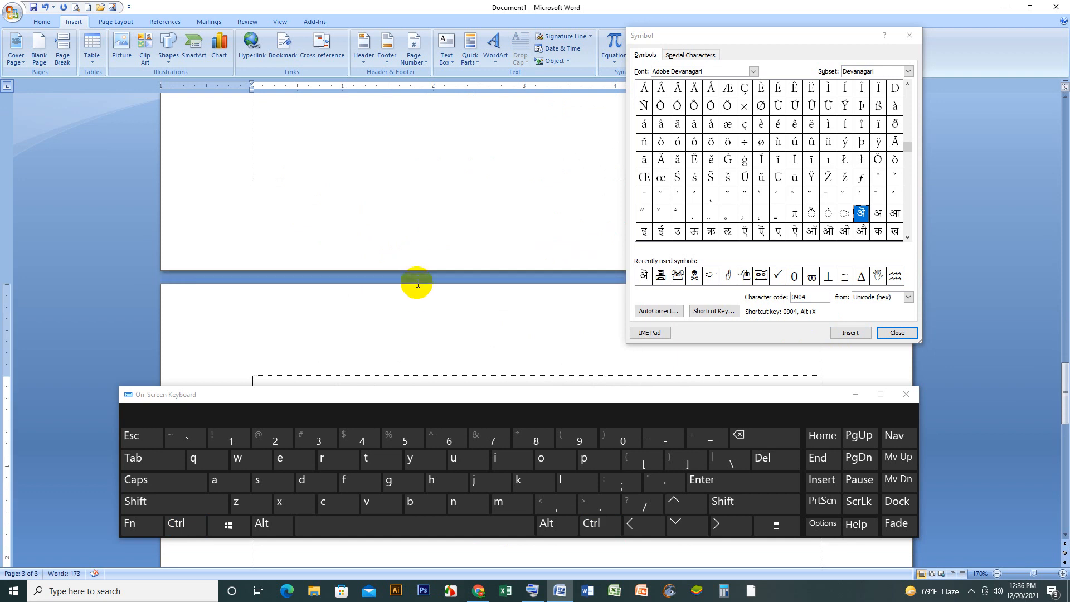
# Insert the Devanagari letter ऄ (character code 0904) at the start of page 3 and set its font size to 28
pyautogui.click(851, 332)
pyautogui.click(242, 292)
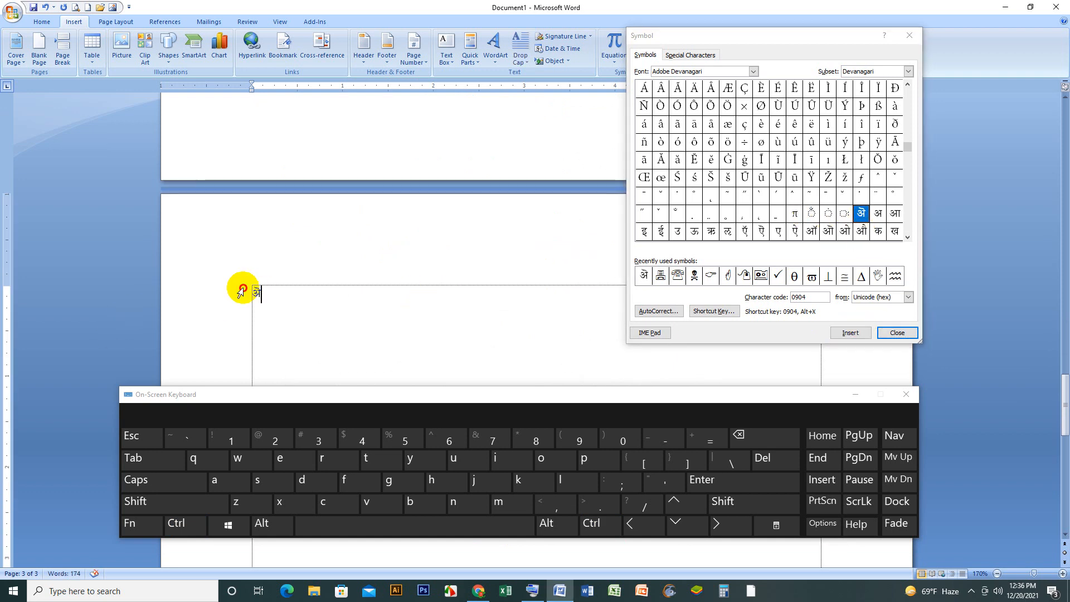
pyautogui.click(203, 277)
pyautogui.click(48, 21)
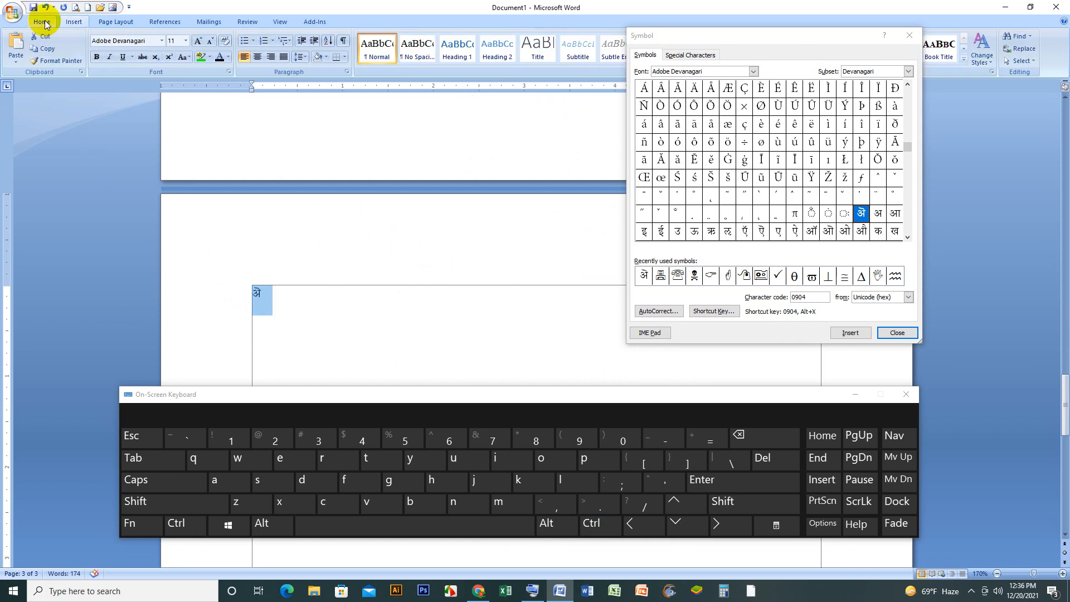
pyautogui.click(199, 42)
pyautogui.click(186, 40)
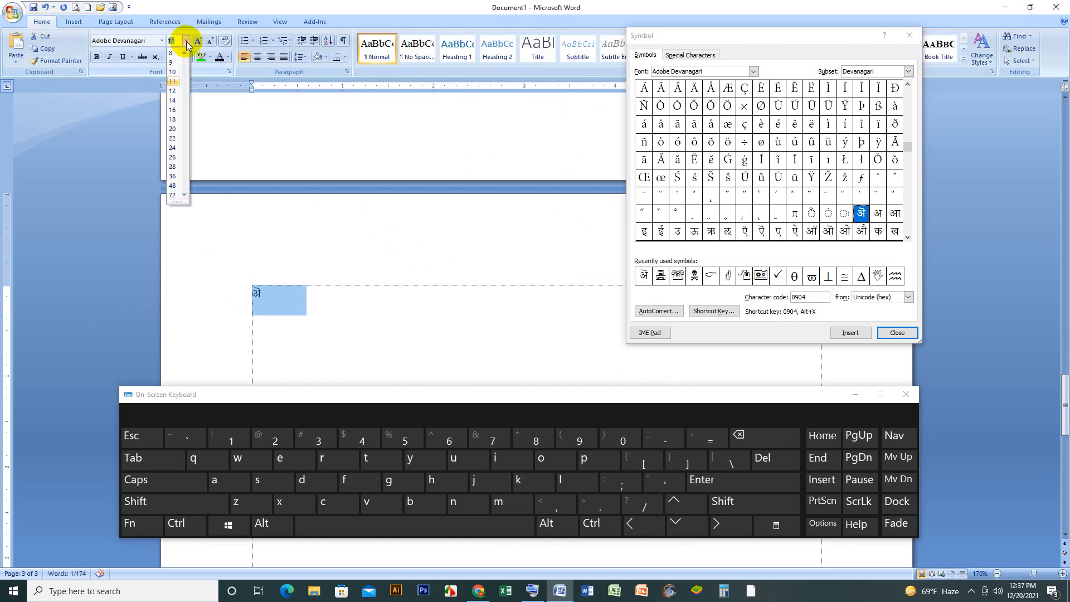
pyautogui.click(174, 167)
pyautogui.click(304, 313)
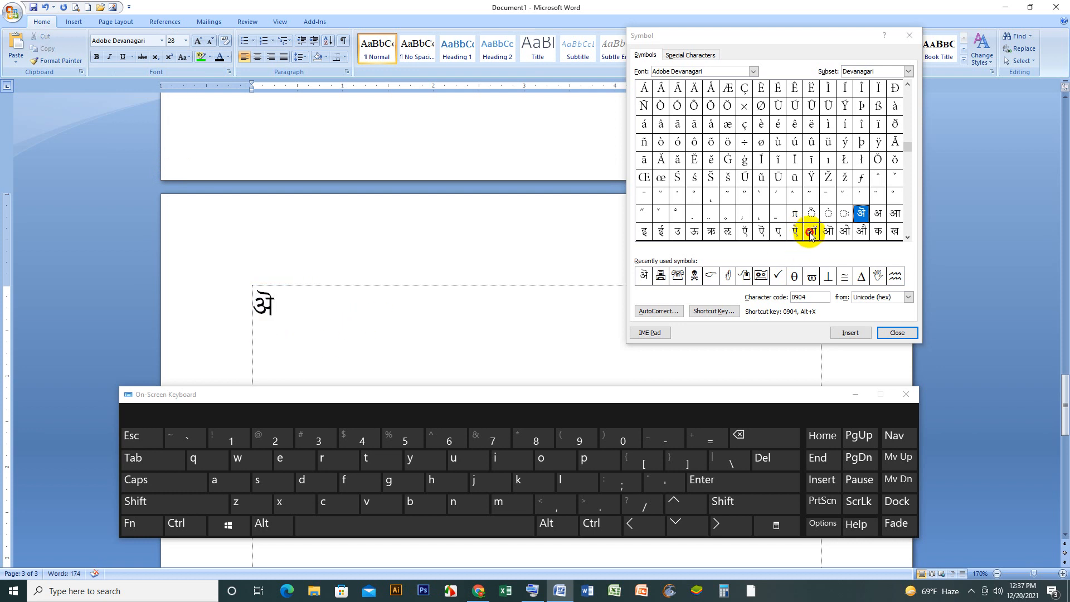
# Insert the Devanagari letter ऑ (character code 0911) after the enlarged ऄ on page 3
pyautogui.click(811, 233)
pyautogui.doubleClick(810, 233)
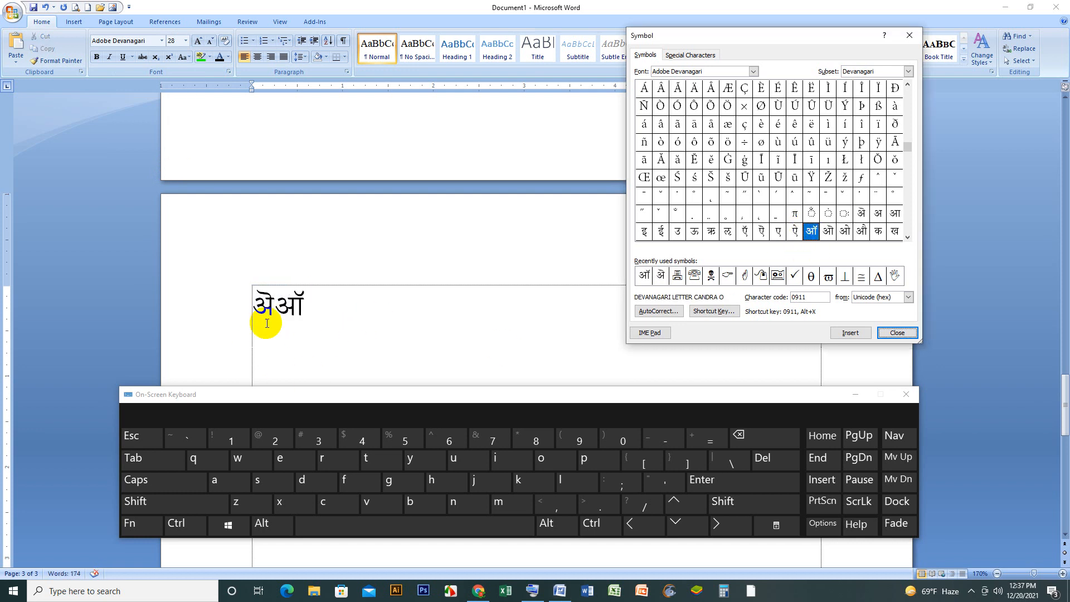
pyautogui.click(297, 303)
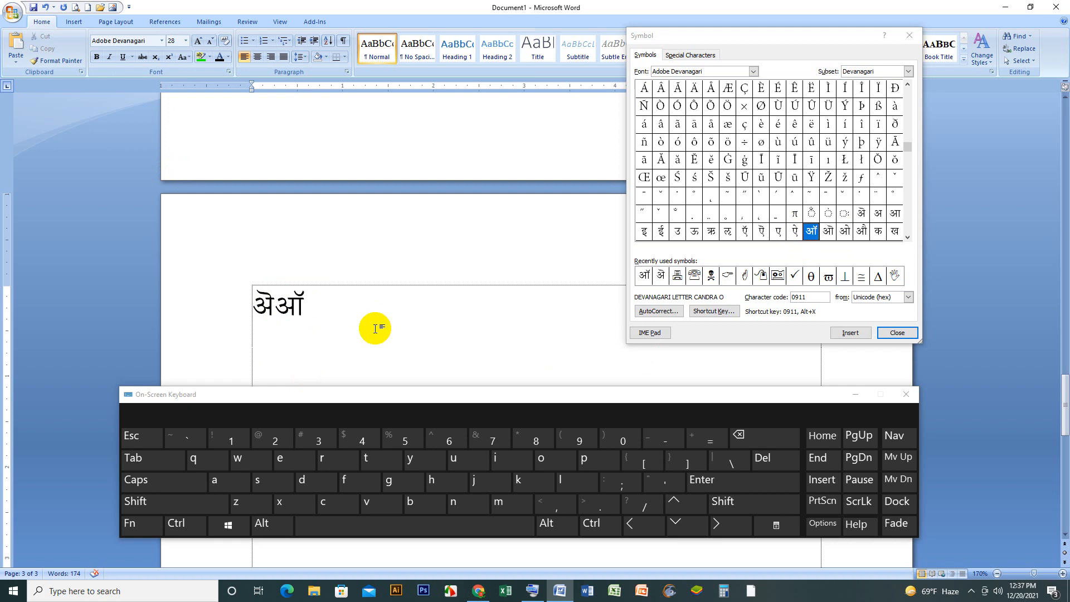
# Delete both Devanagari letters and the page break before them
pyautogui.press('BackSpace')
pyautogui.press('BackSpace')
pyautogui.press('BackSpace')
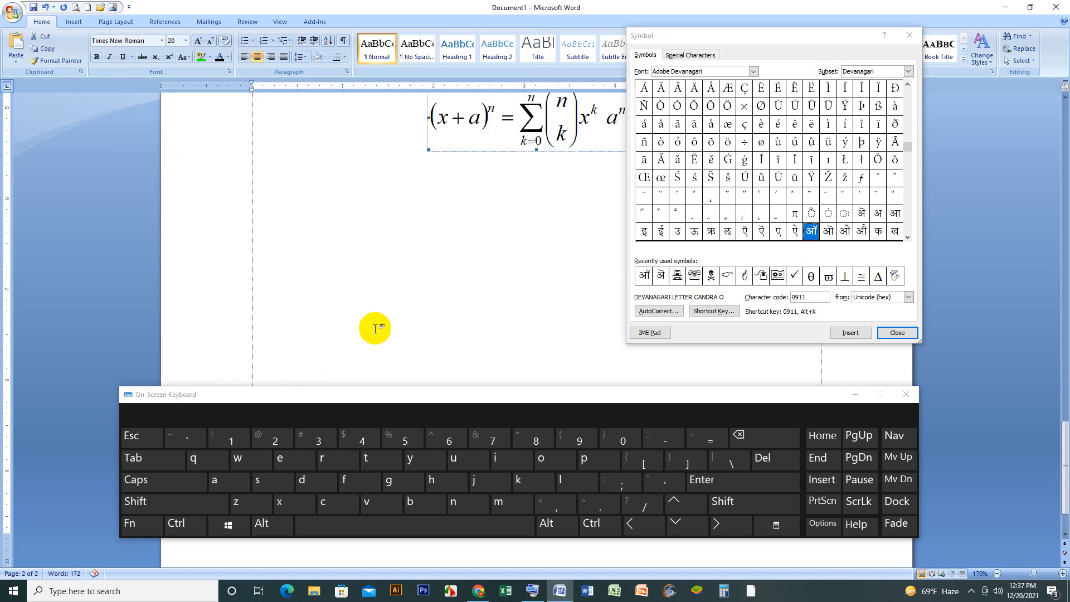
# Add a page break to start page 3 and left-align its first line
pyautogui.hotkey('ctrl', 'Return')
pyautogui.scroll(-7, 390, 359)
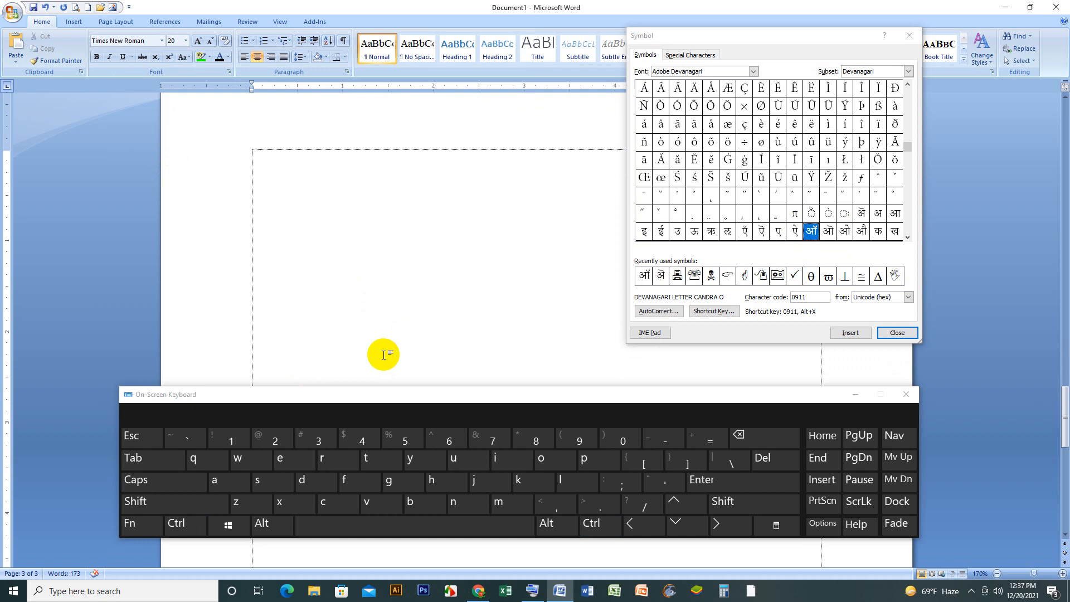
pyautogui.scroll(-1, 383, 354)
pyautogui.scroll(3, 555, 169)
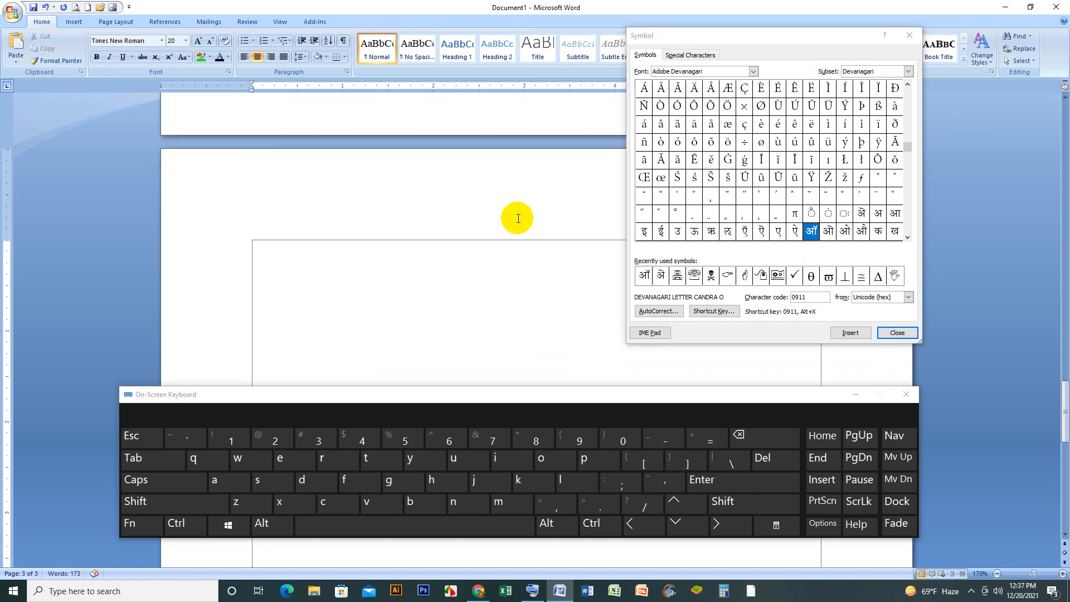
pyautogui.click(243, 58)
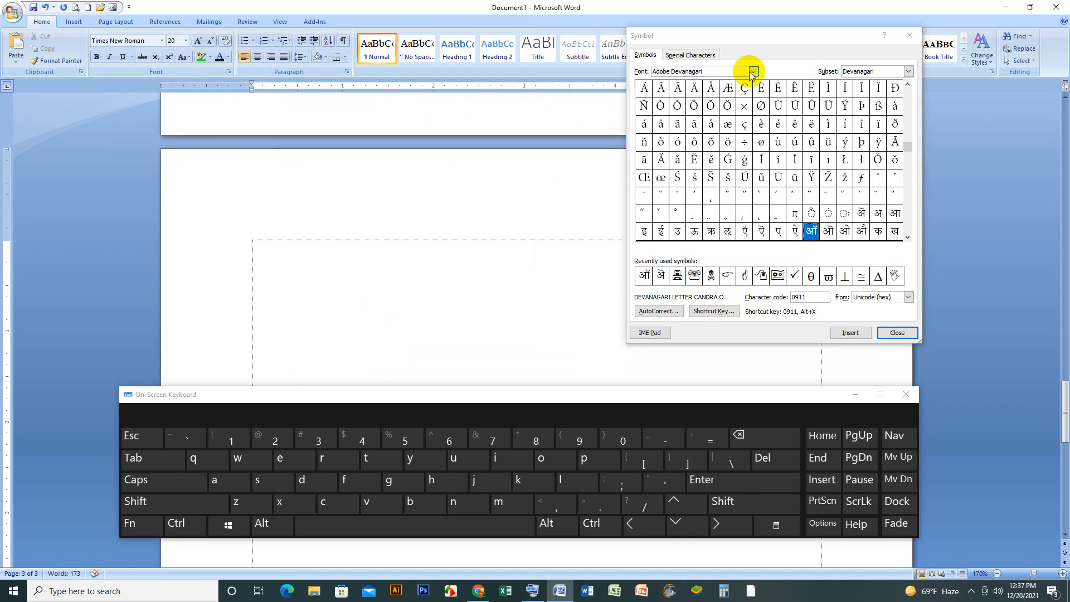
# Set the symbol font to Symbol and widen the Symbol dialog to show more characters per row
pyautogui.click(753, 71)
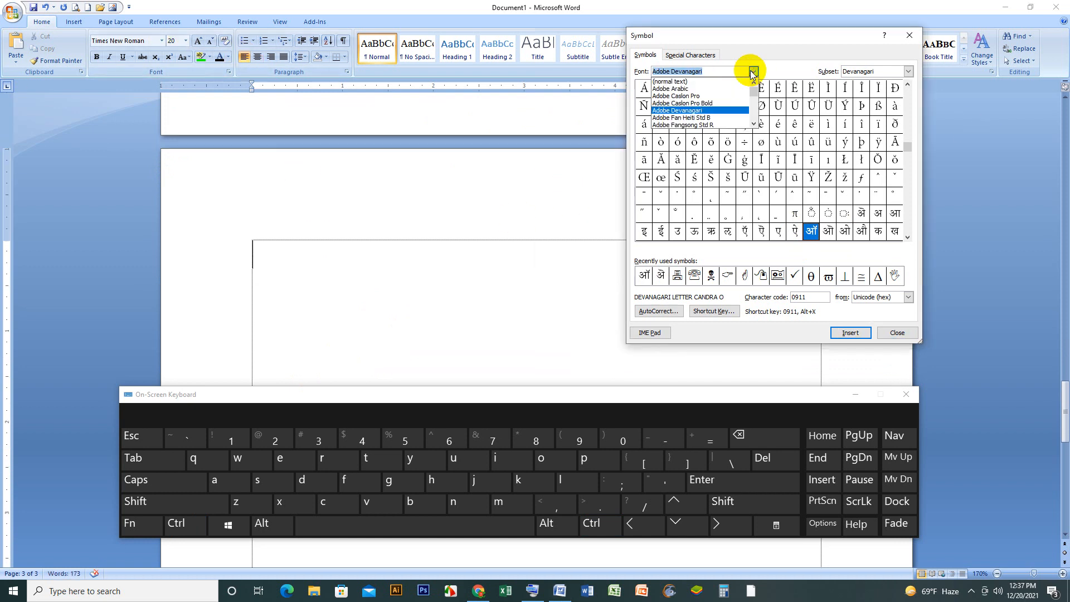
pyautogui.click(754, 123)
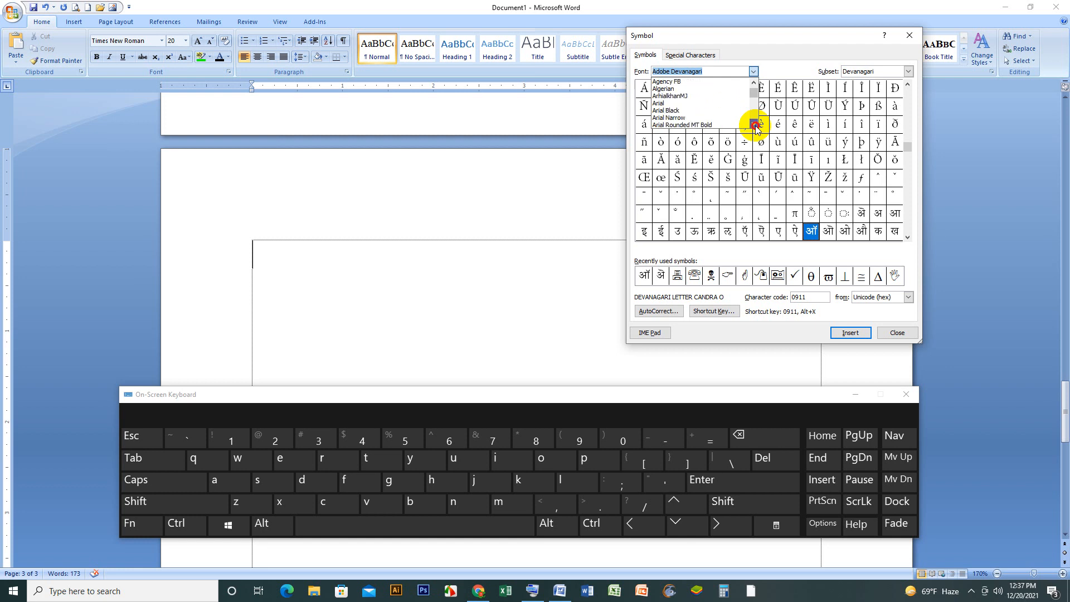
pyautogui.moveTo(752, 89); pyautogui.dragTo(754, 110)
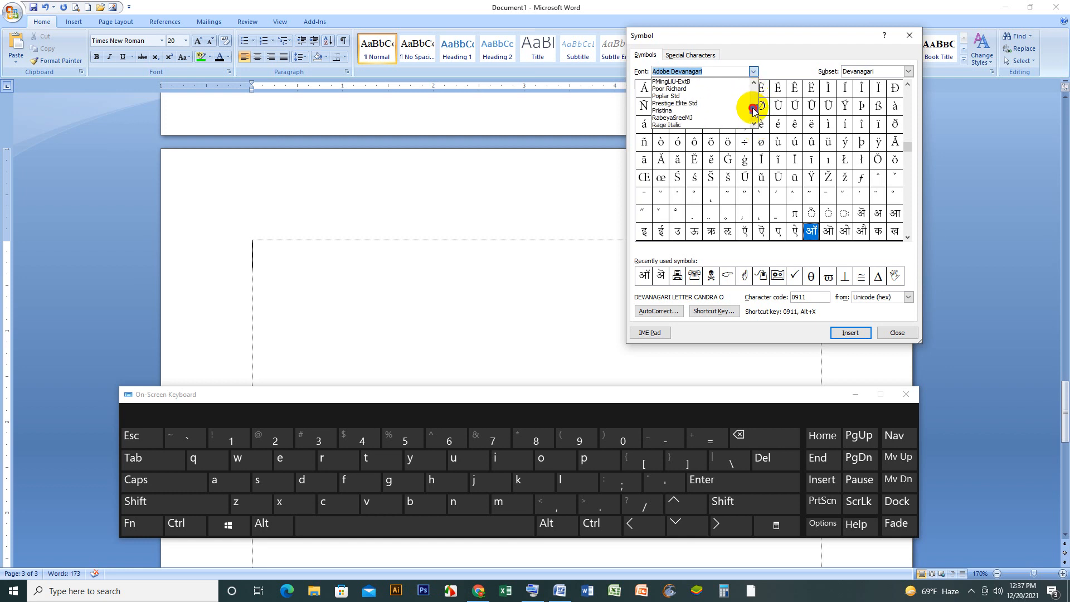
pyautogui.scroll(-10, 677, 96)
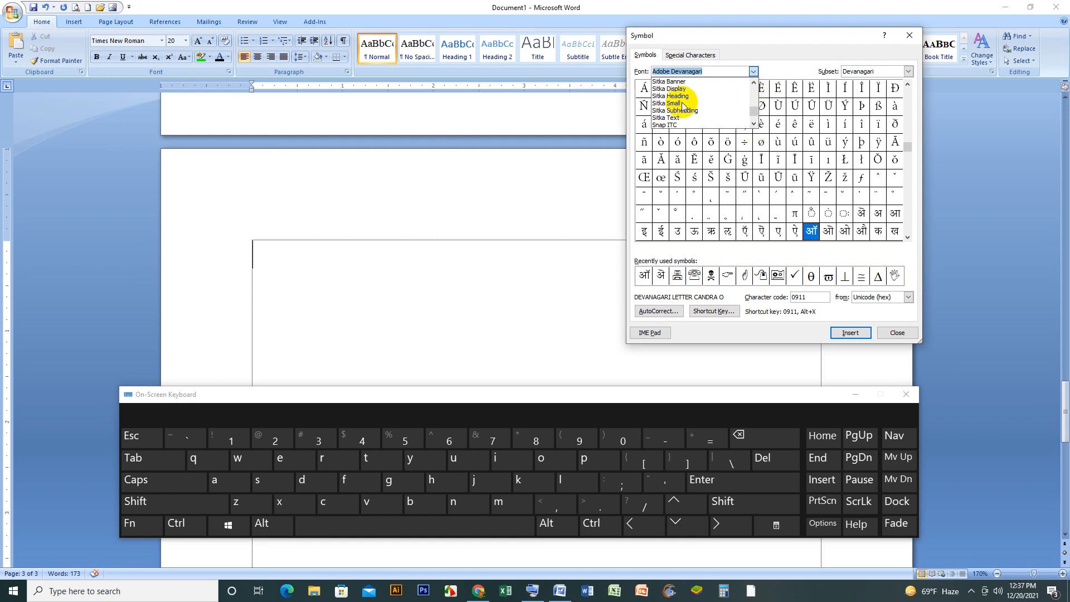
pyautogui.click(676, 117)
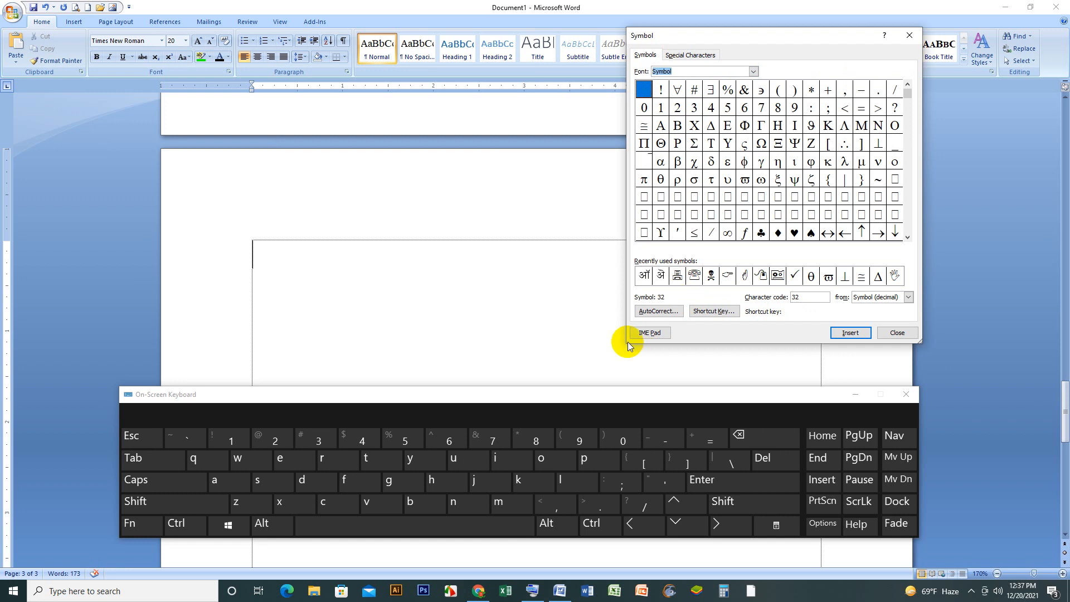
pyautogui.moveTo(629, 345); pyautogui.dragTo(469, 339)
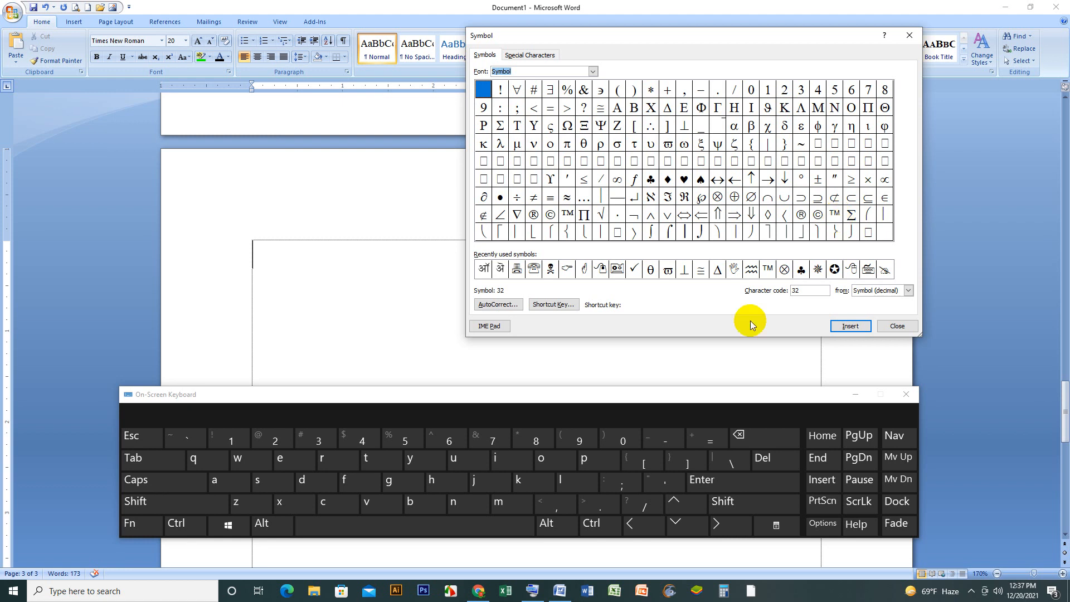
# Insert the symbols ∠, ÷, ≠, ∉, ≈ and ∇ from the Symbol font at the start of page 3
pyautogui.doubleClick(498, 218)
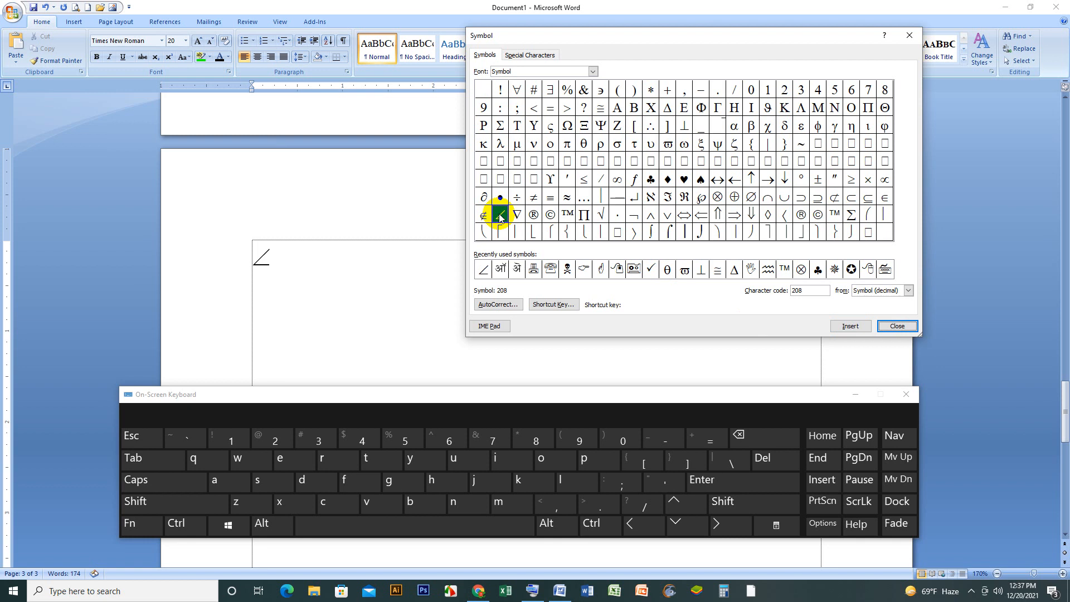
pyautogui.doubleClick(517, 197)
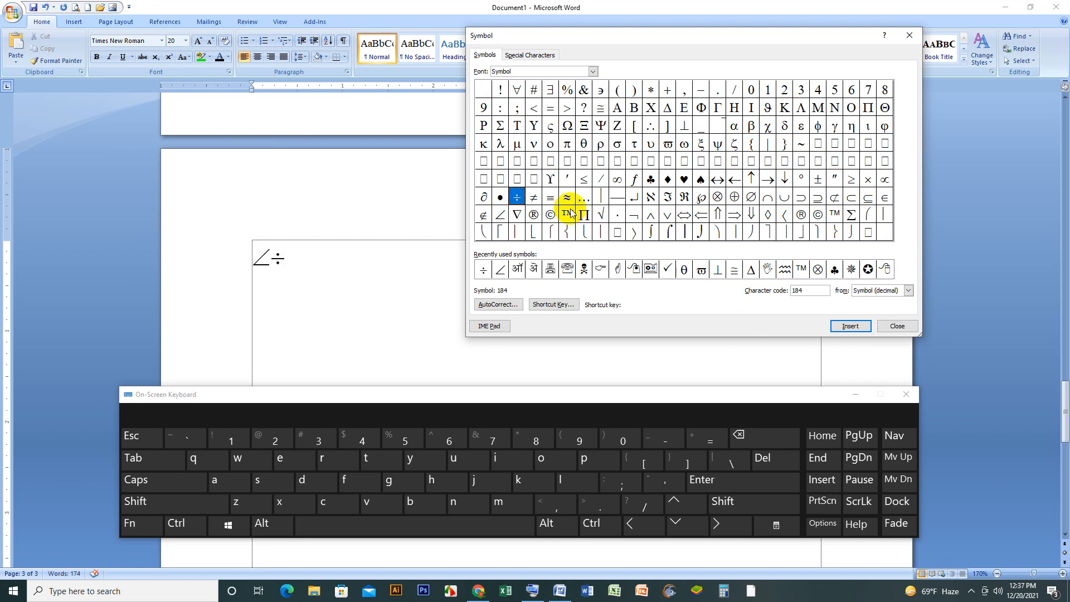
pyautogui.doubleClick(535, 198)
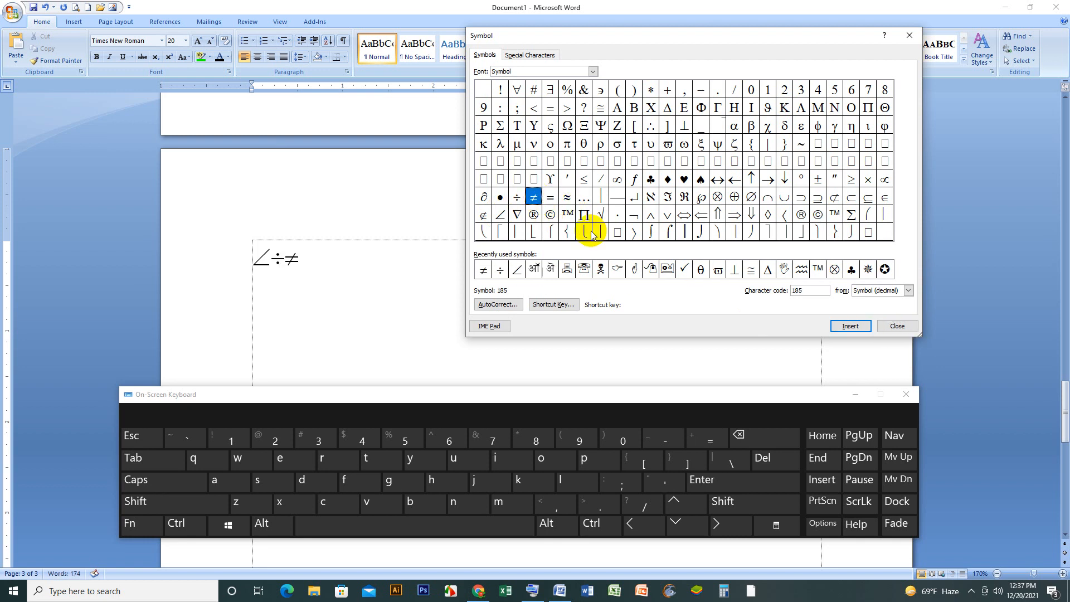
pyautogui.doubleClick(484, 216)
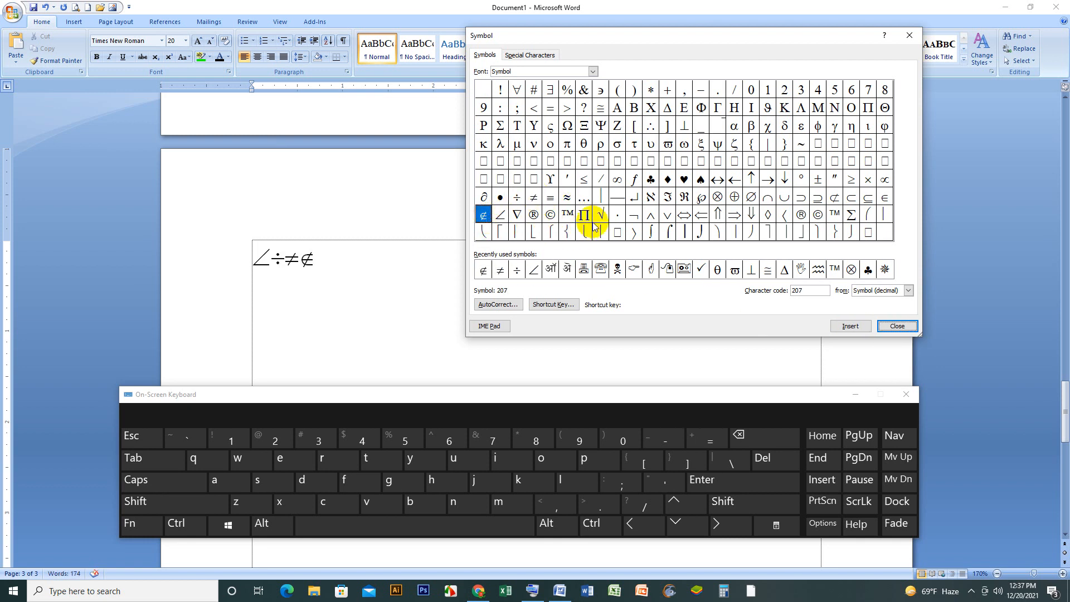
pyautogui.doubleClick(567, 198)
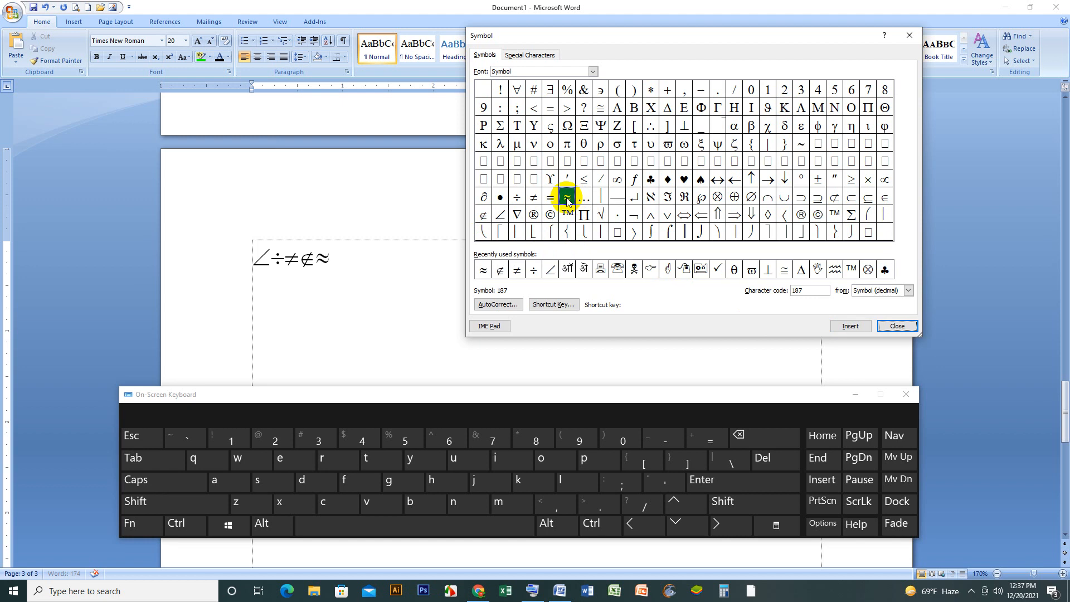
pyautogui.doubleClick(517, 214)
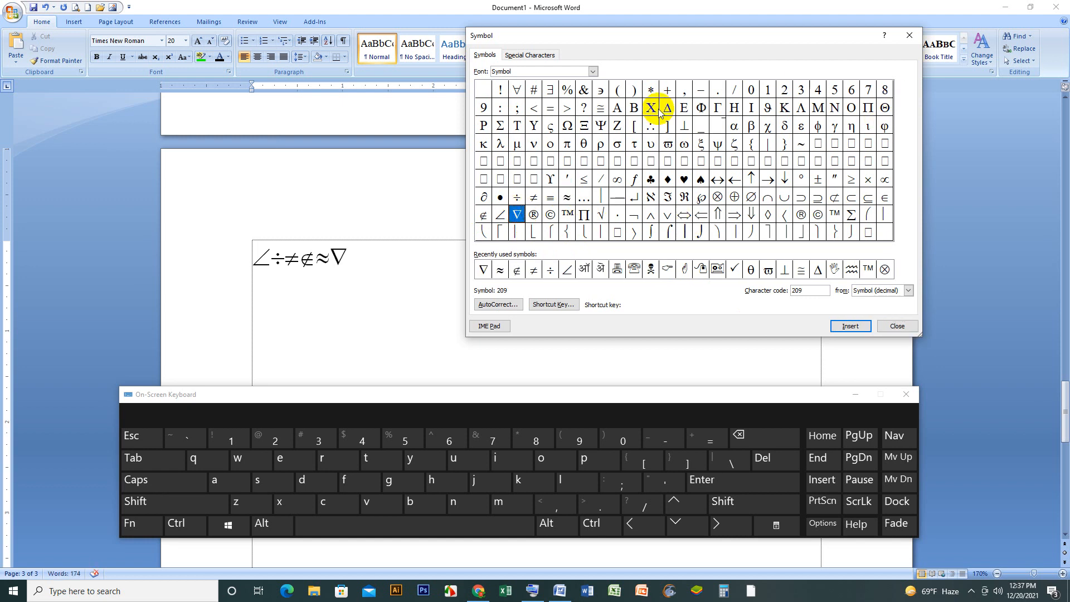
# Insert the symbols π, θ, ρ, Σ and ≅ after ∇ on page 3
pyautogui.doubleClick(569, 146)
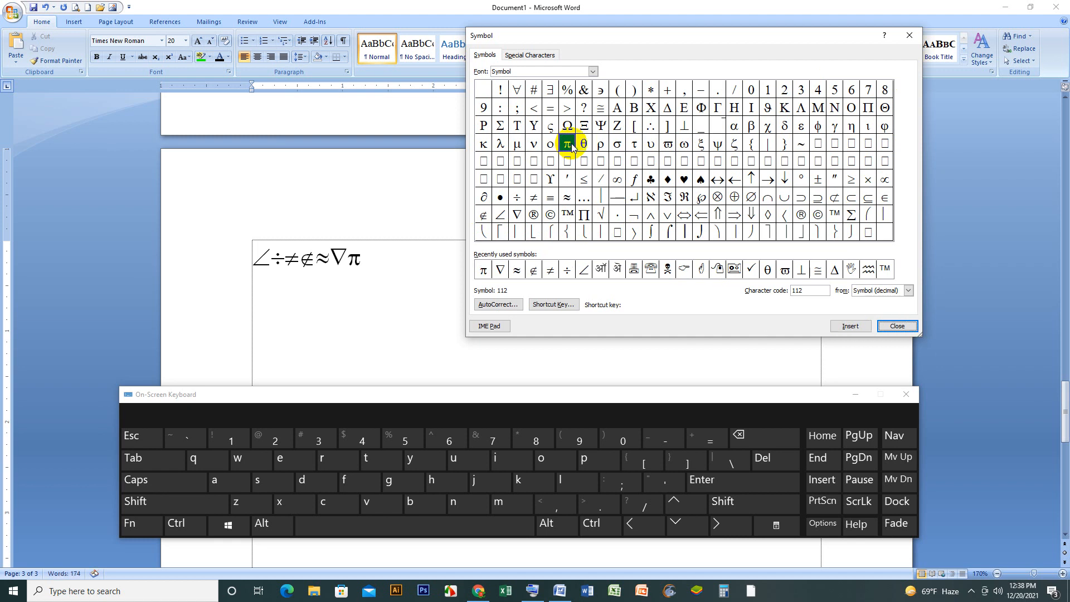
pyautogui.doubleClick(584, 146)
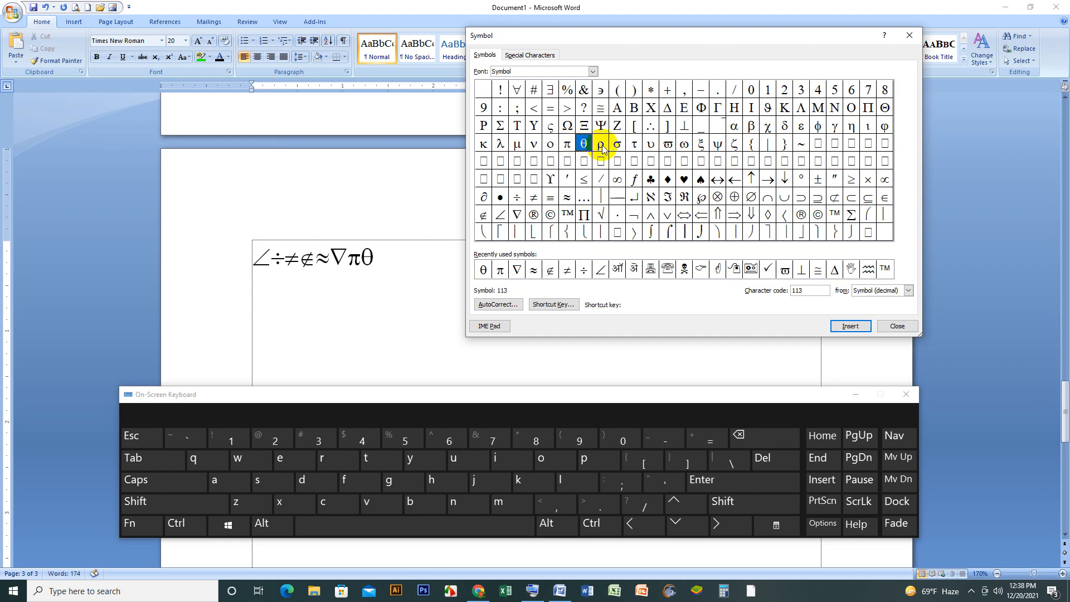
pyautogui.doubleClick(601, 146)
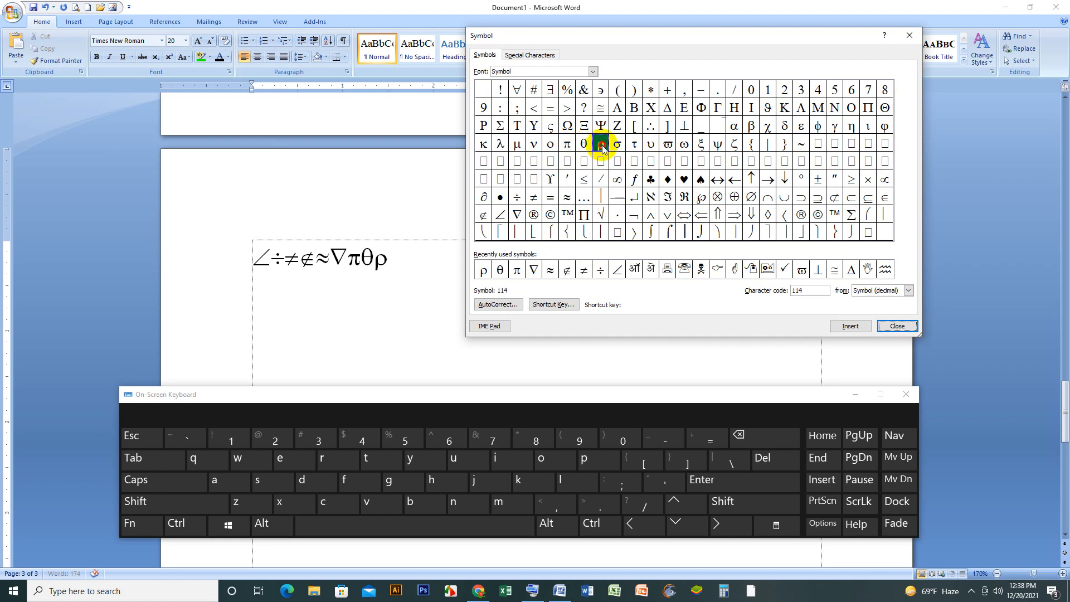
pyautogui.doubleClick(500, 126)
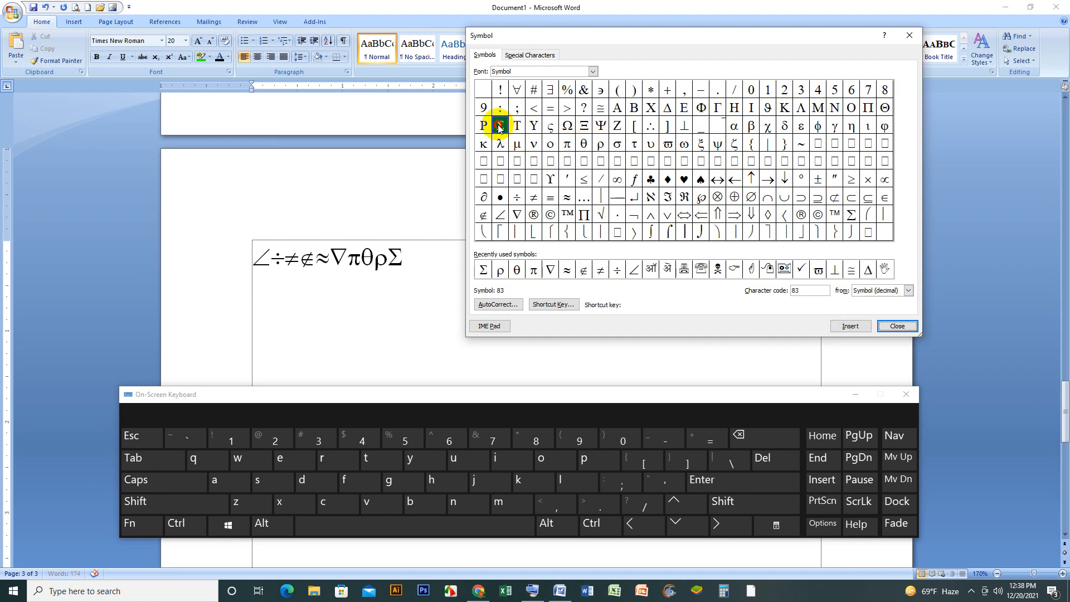
pyautogui.doubleClick(600, 109)
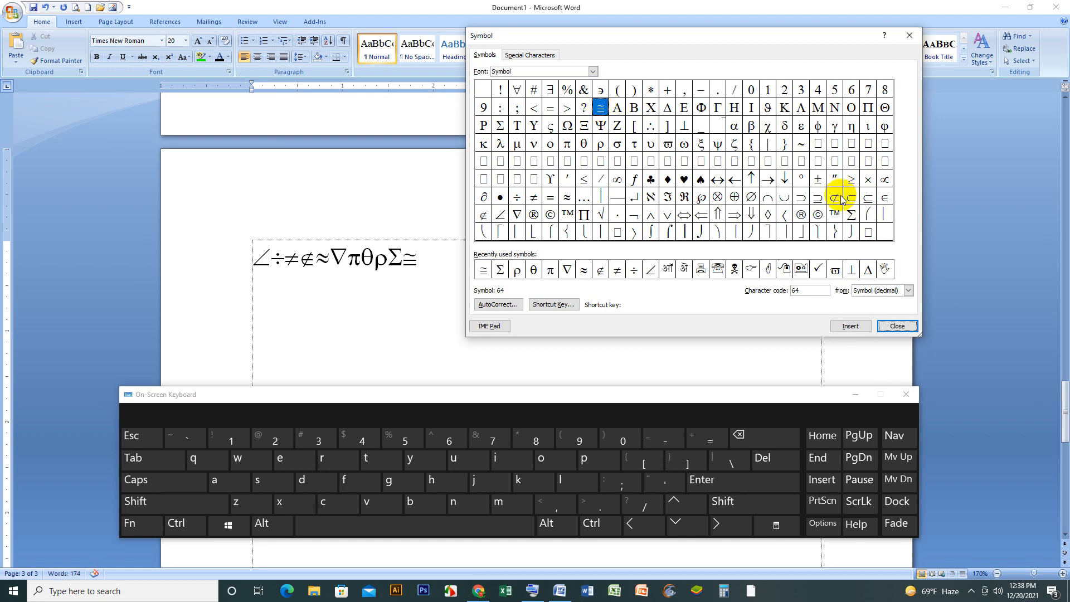
# Insert the symbols ±, ∝, ∅, ⊗ and ∞ after ≅ on page 3
pyautogui.doubleClick(817, 179)
pyautogui.click(886, 181)
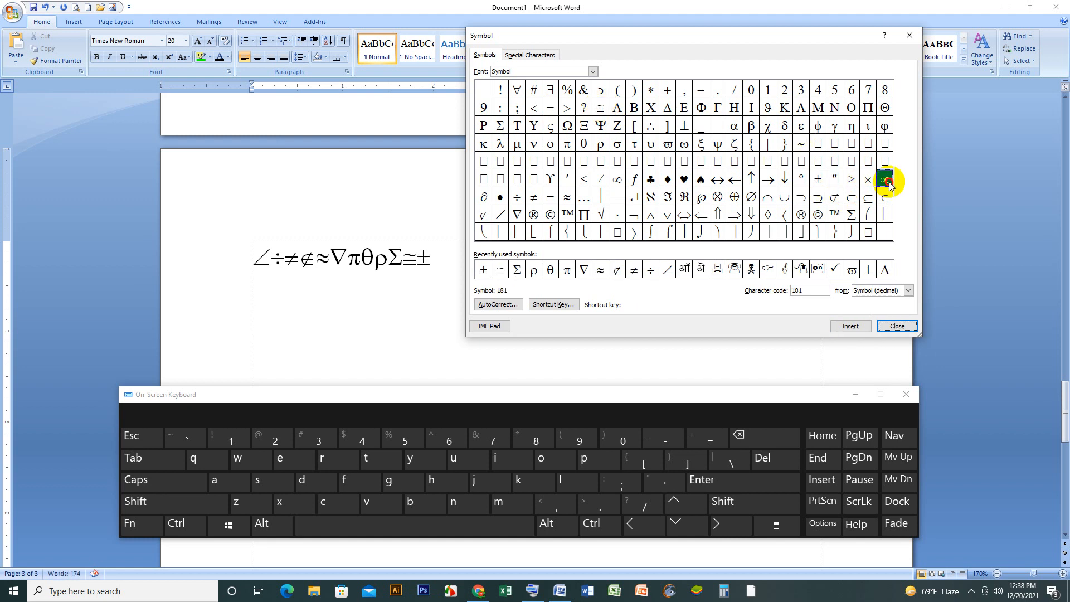
pyautogui.doubleClick(886, 180)
pyautogui.click(734, 198)
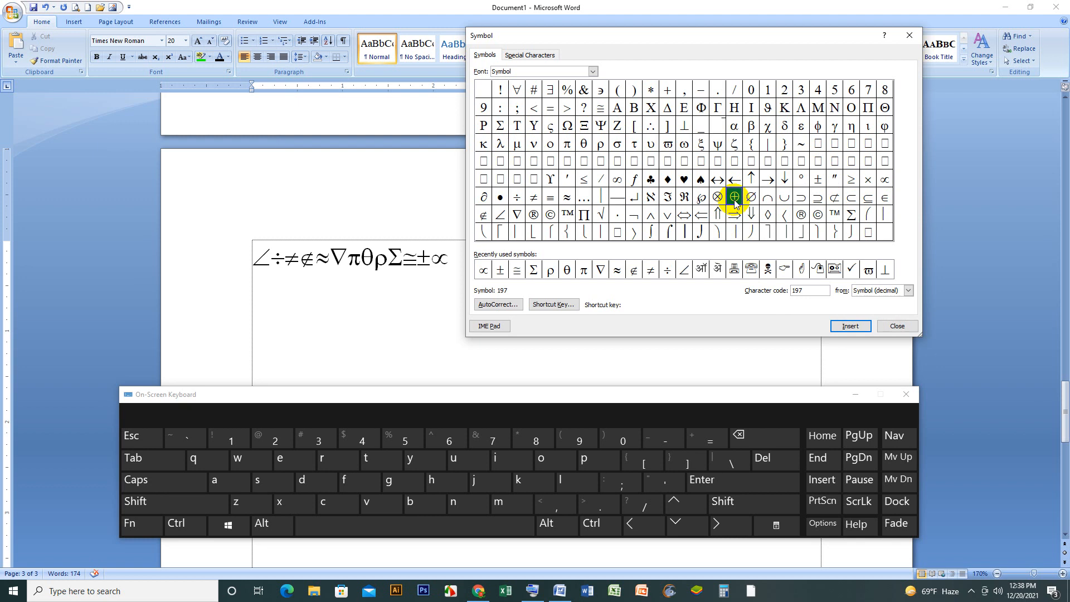
pyautogui.doubleClick(750, 199)
pyautogui.doubleClick(717, 198)
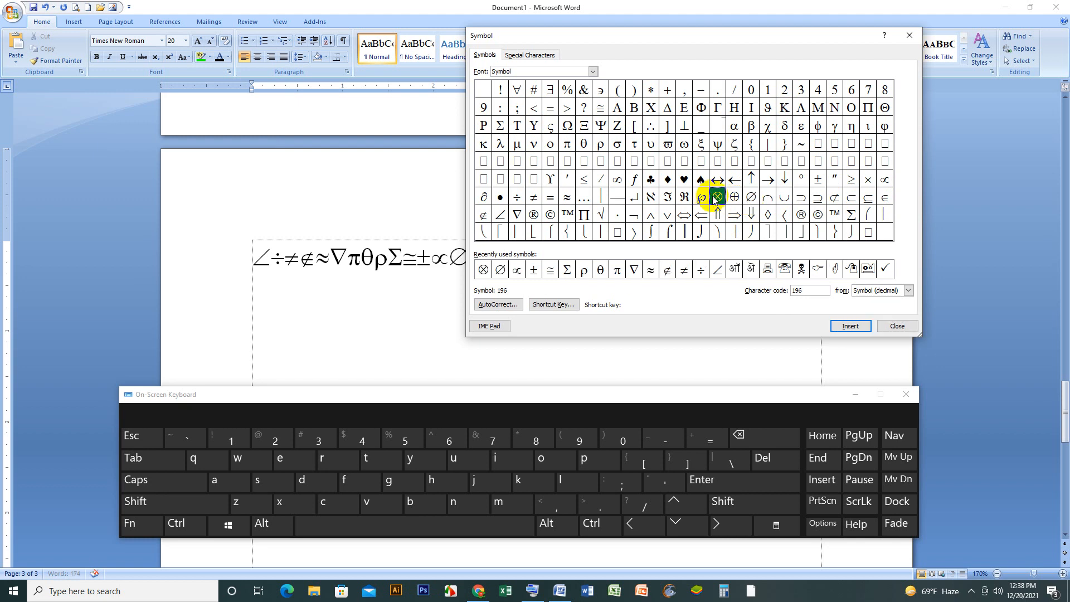
pyautogui.doubleClick(616, 182)
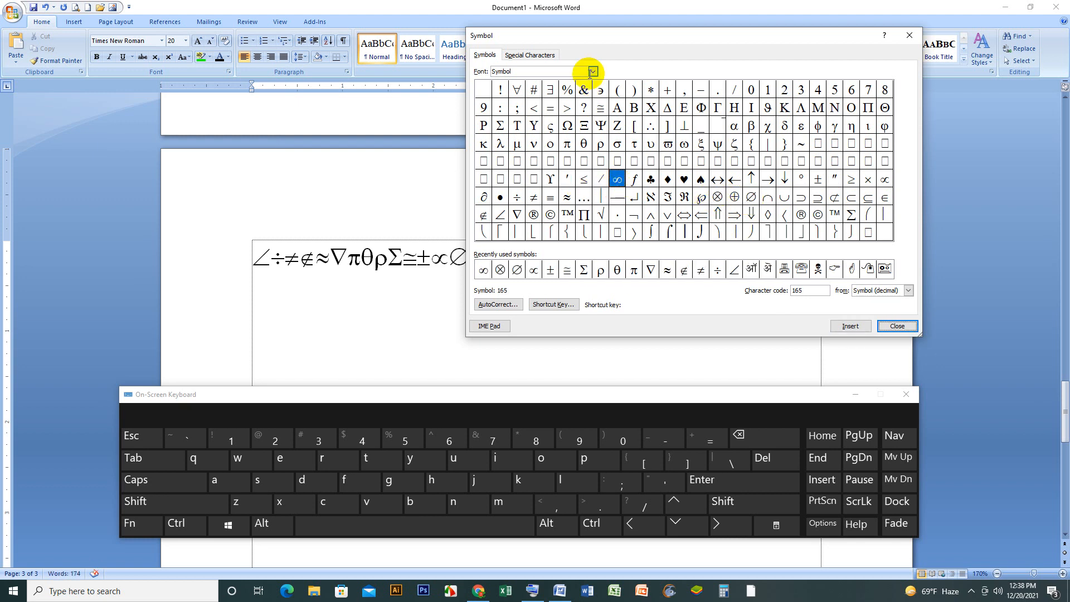
# Enlarge the whole line of symbols on page 3 to 26 pt and split it into two lines before ρ
pyautogui.moveTo(576, 38); pyautogui.dragTo(699, 38)
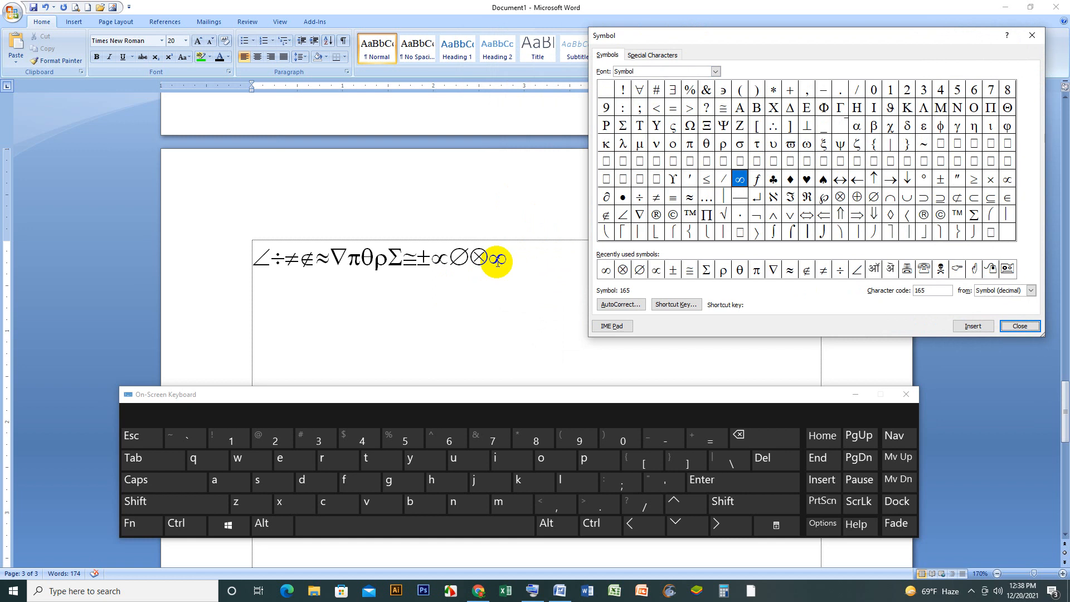
pyautogui.click(547, 265)
pyautogui.click(221, 264)
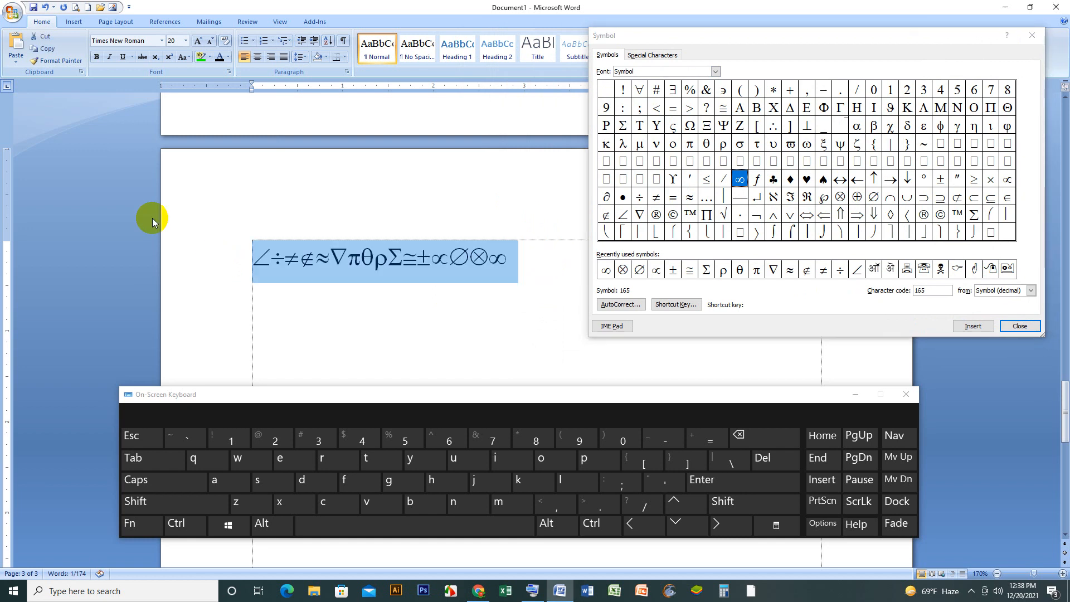
pyautogui.click(197, 43)
pyautogui.click(198, 43)
pyautogui.click(197, 44)
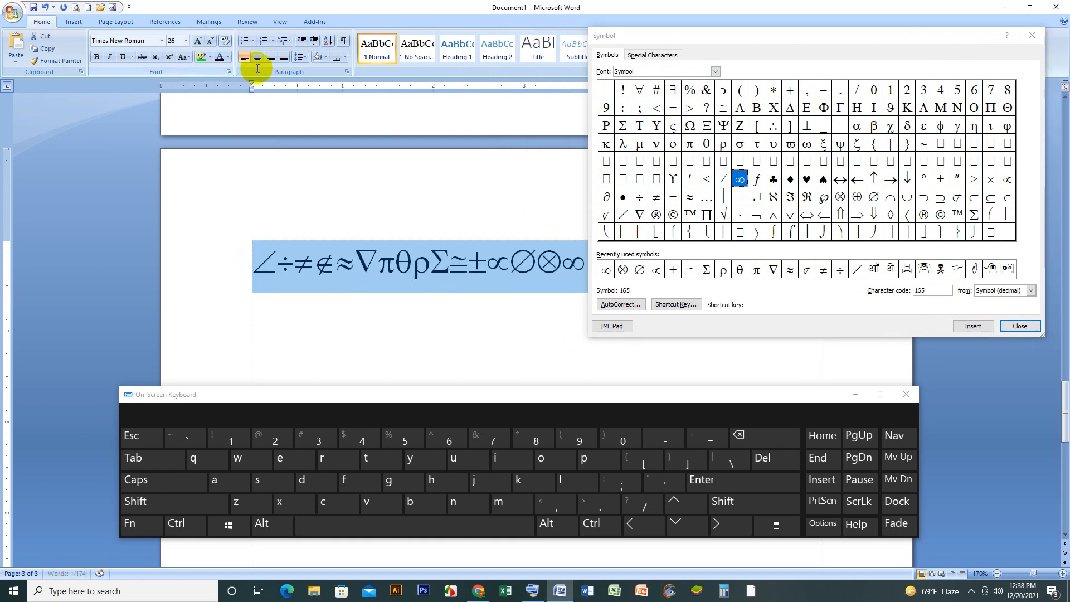
pyautogui.click(414, 263)
pyautogui.press('Return')
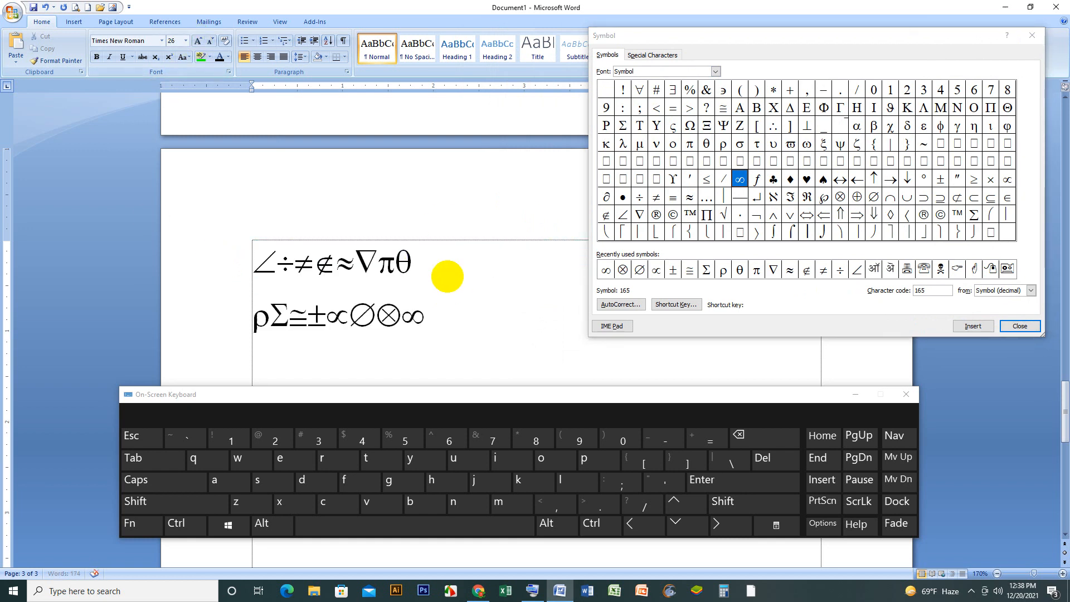
# Insert the symbols ∴ and Δ from the Symbol font after ∞ on the second symbol line
pyautogui.click(485, 317)
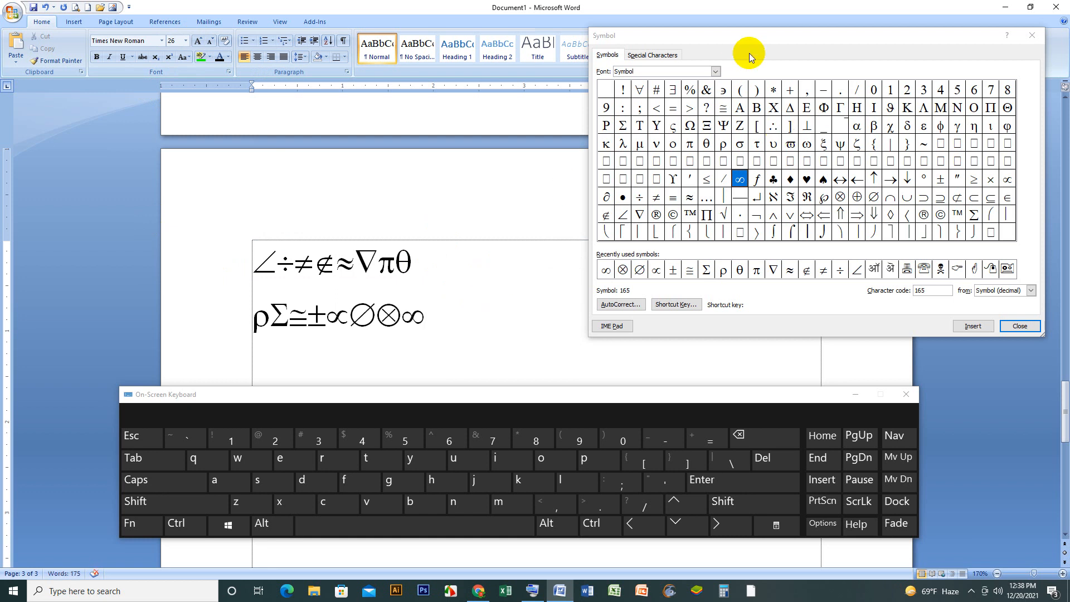
pyautogui.moveTo(747, 39); pyautogui.dragTo(664, 34)
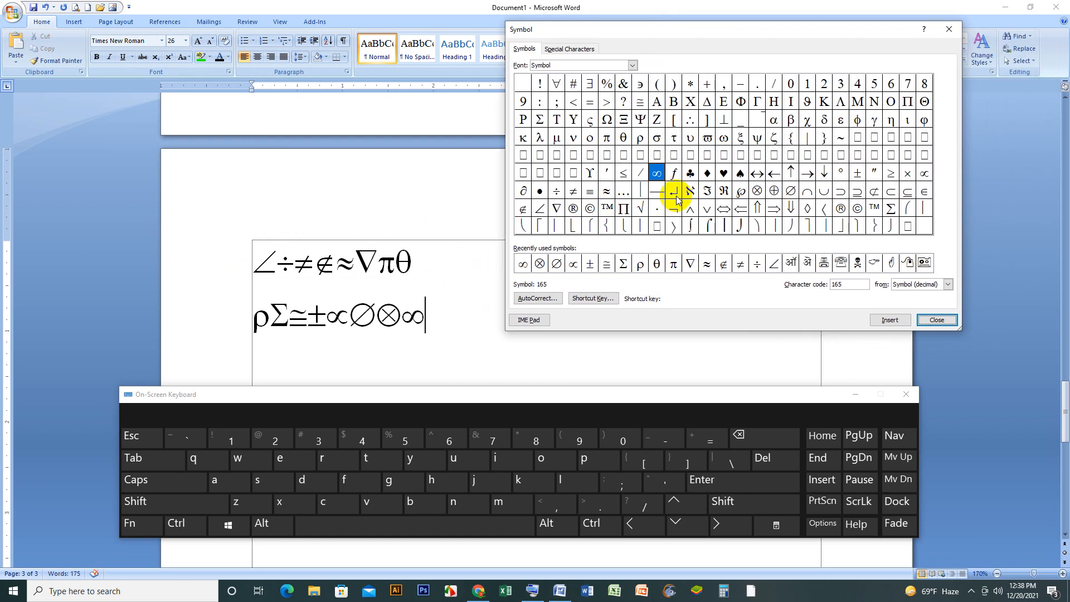
pyautogui.click(690, 122)
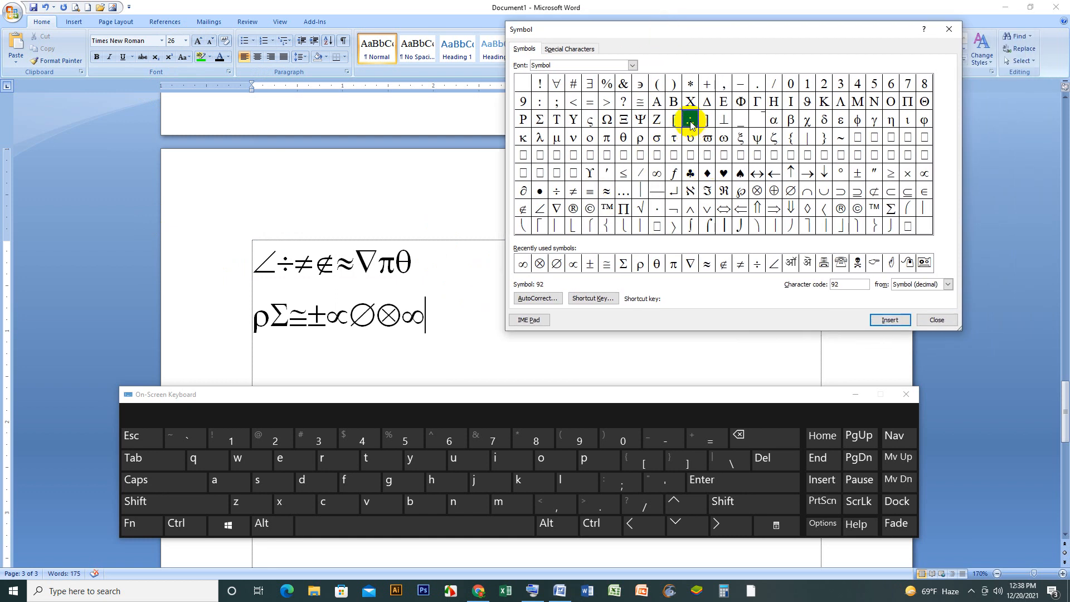
pyautogui.click(889, 320)
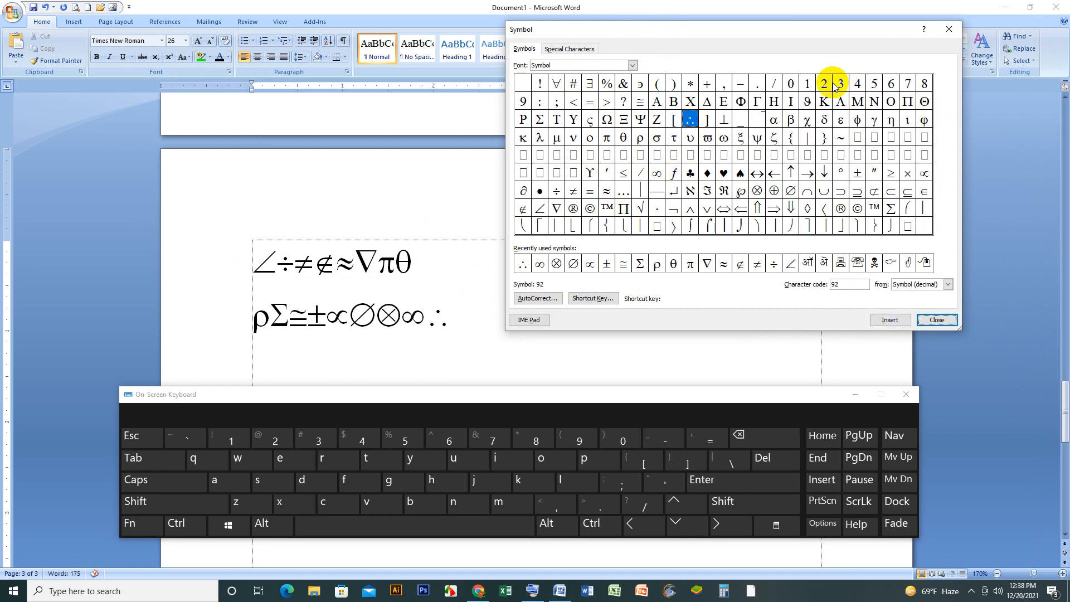
pyautogui.doubleClick(706, 103)
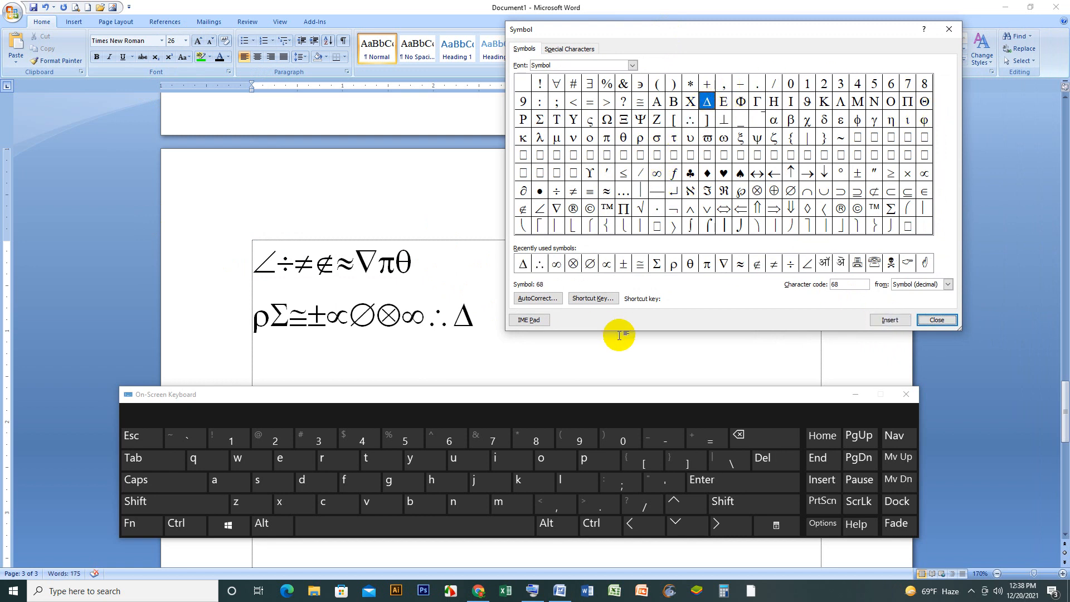
# Add the text "ABC" right after ∠ and break the line before ÷
pyautogui.click(277, 263)
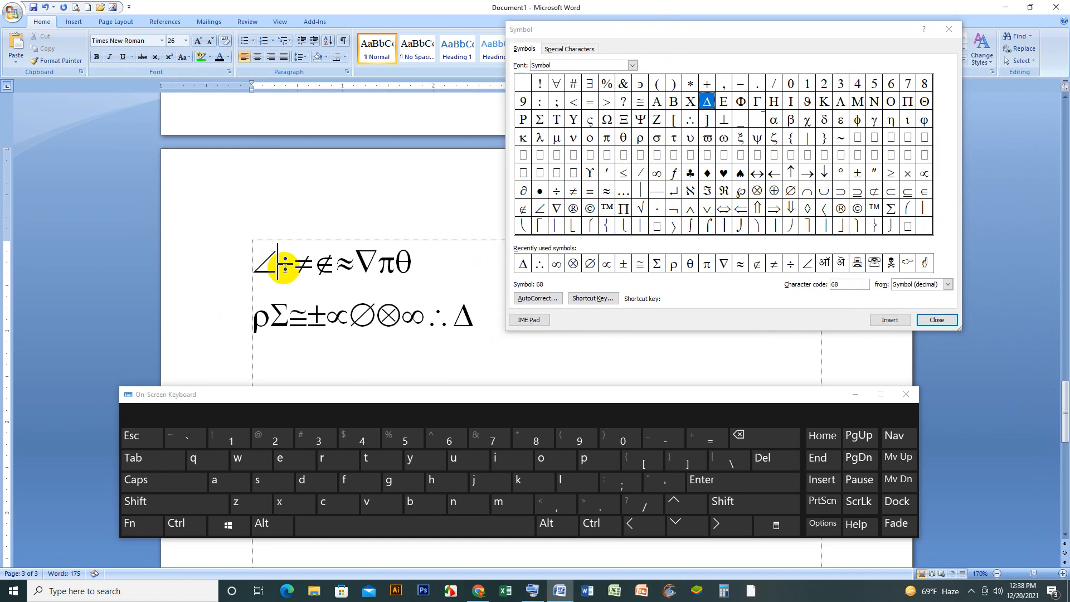
pyautogui.write('ABC')
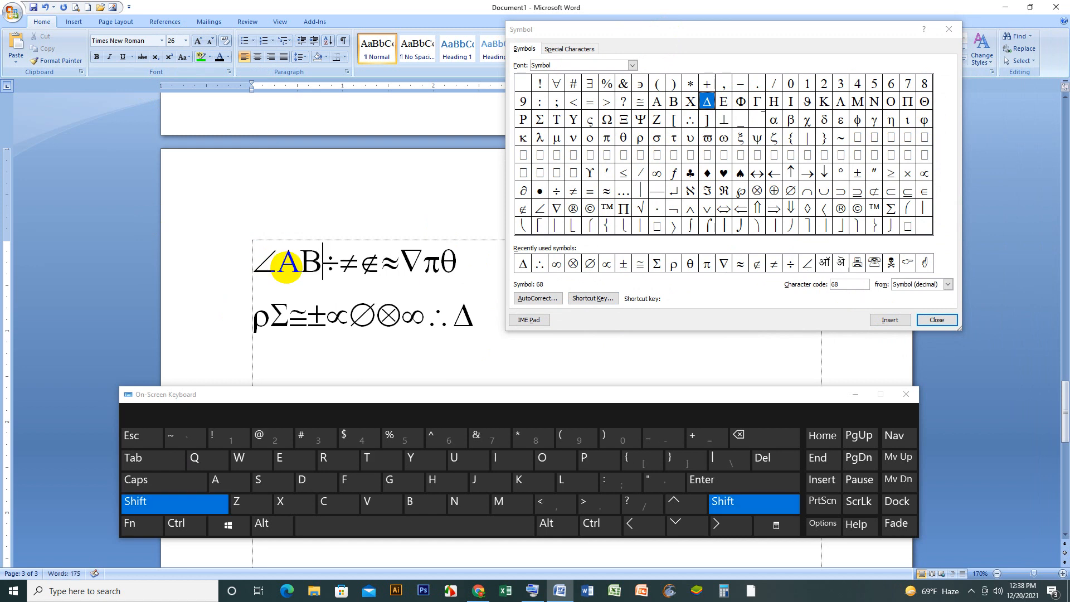
pyautogui.press('Return')
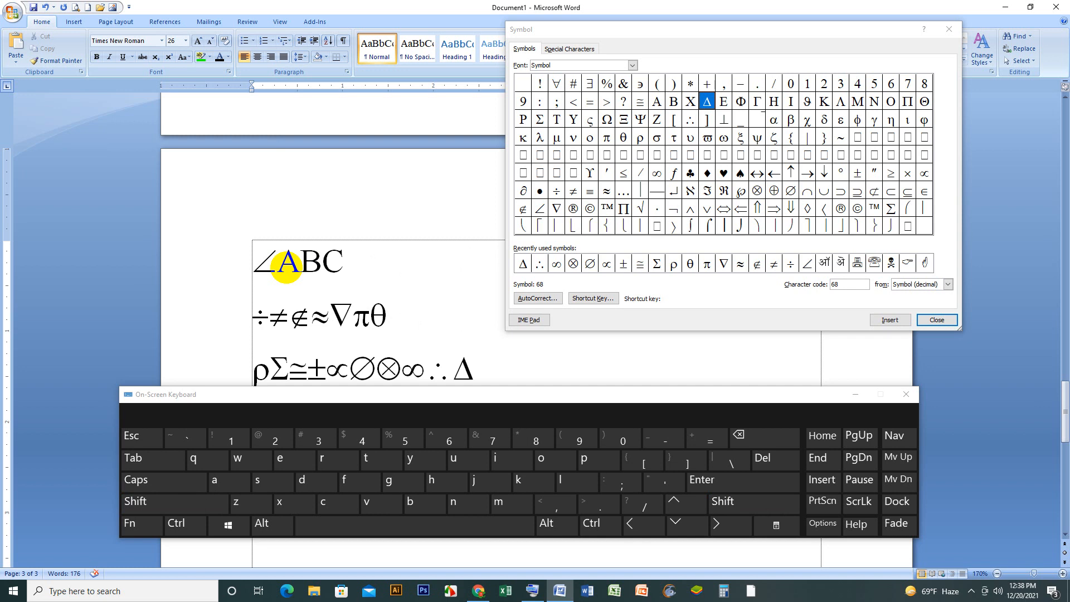
# Insert the scissors and eyeglasses symbols from the Wingdings font on a new line below the Symbol-font characters
pyautogui.scroll(-2, 312, 282)
pyautogui.click(478, 289)
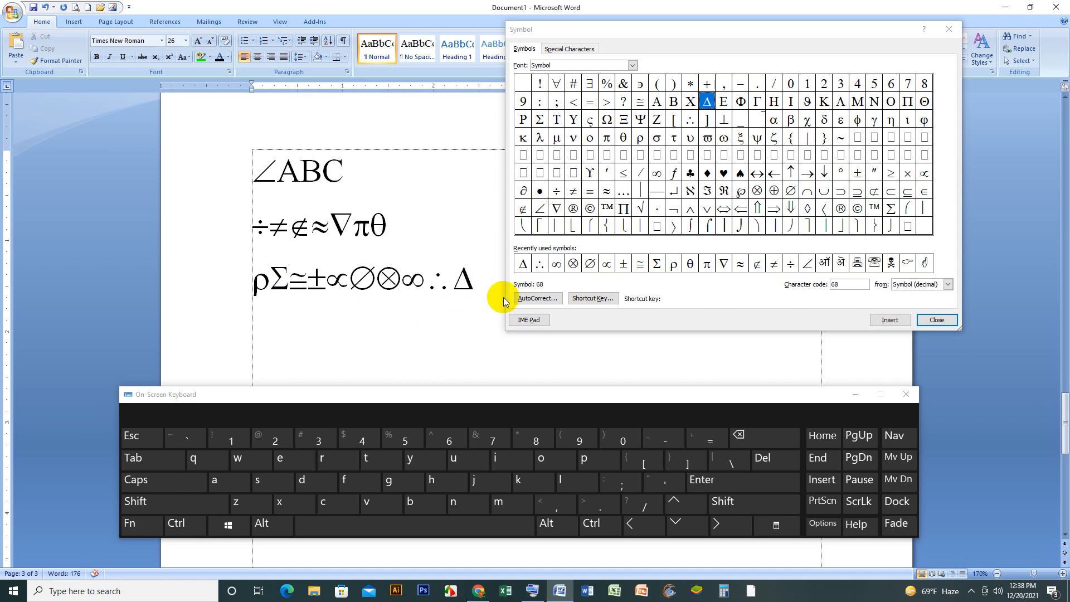
pyautogui.click(633, 65)
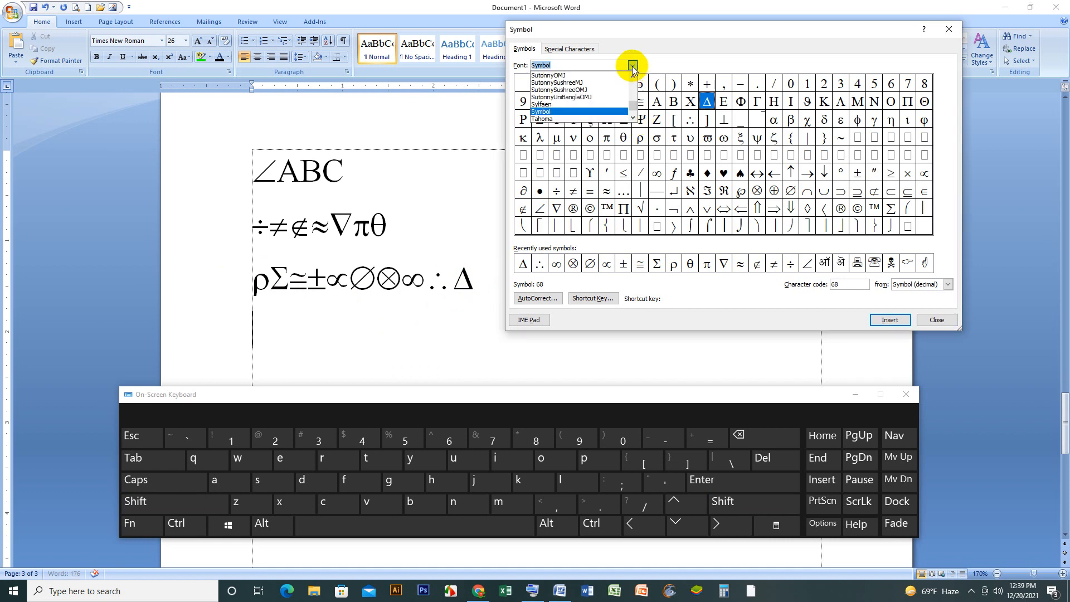
pyautogui.click(632, 119)
pyautogui.click(632, 119)
pyautogui.click(632, 119)
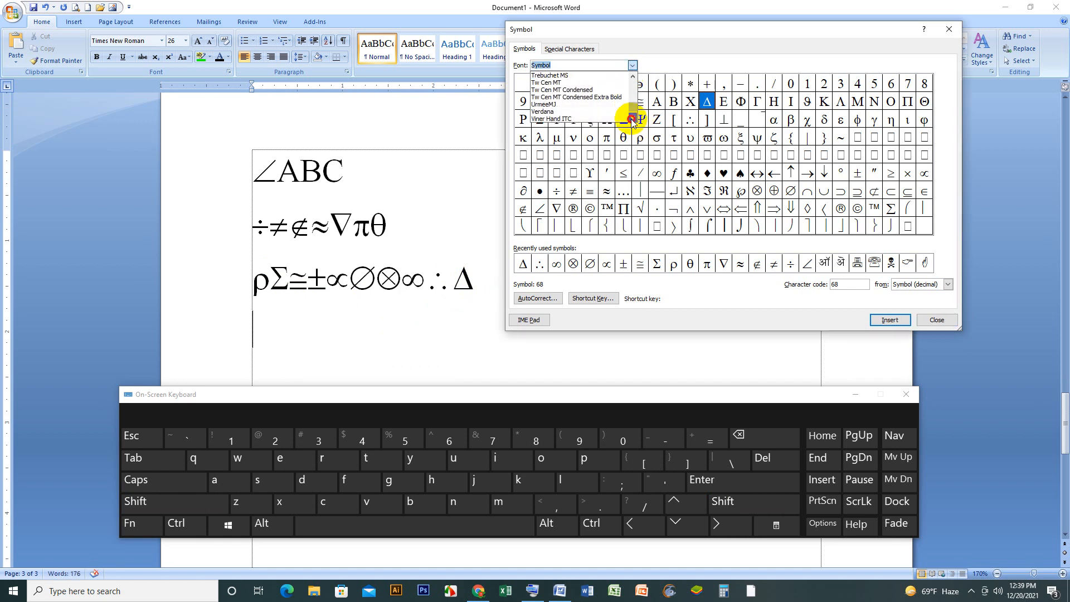
pyautogui.click(632, 119)
pyautogui.click(632, 119)
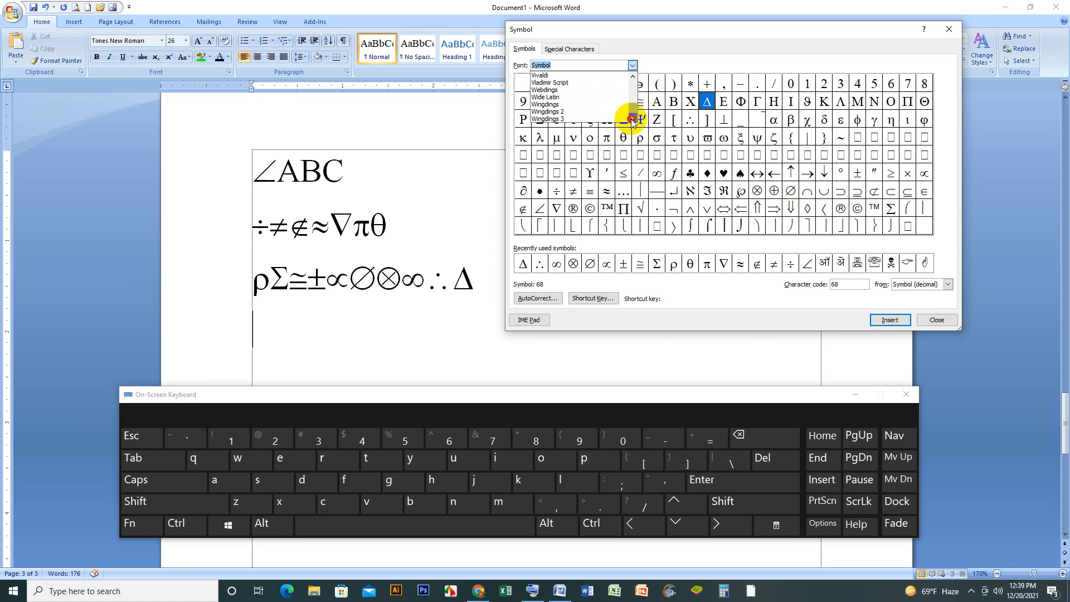
pyautogui.click(564, 105)
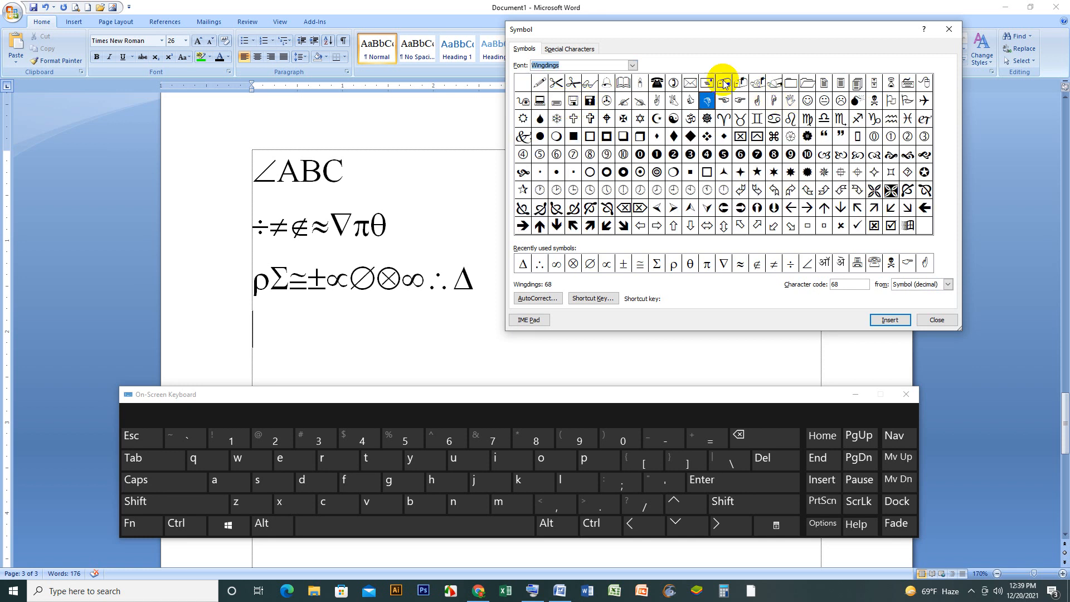
pyautogui.click(590, 82)
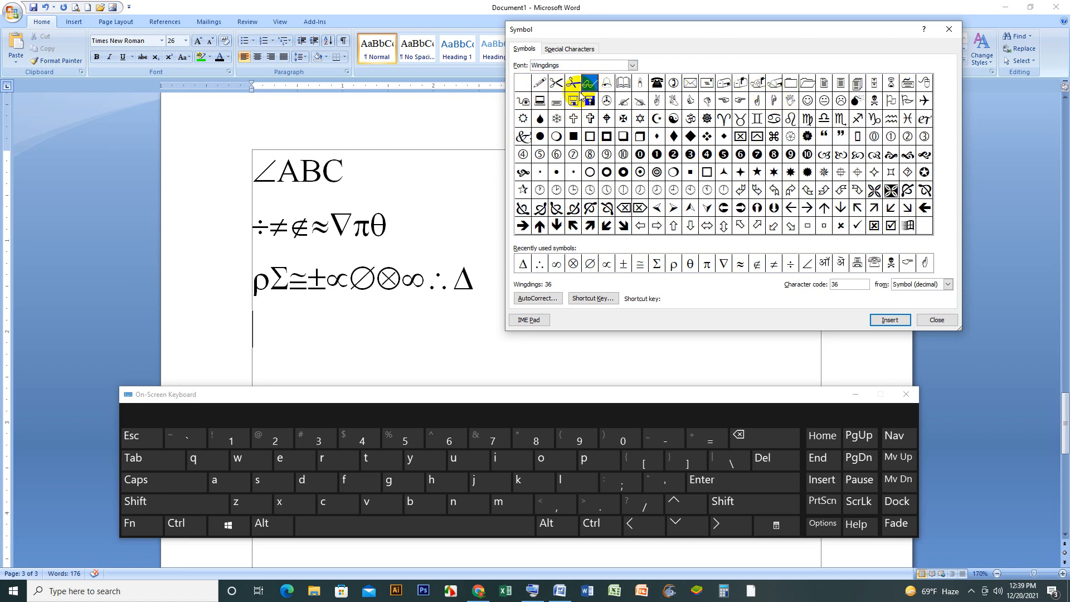
pyautogui.doubleClick(557, 84)
pyautogui.doubleClick(589, 82)
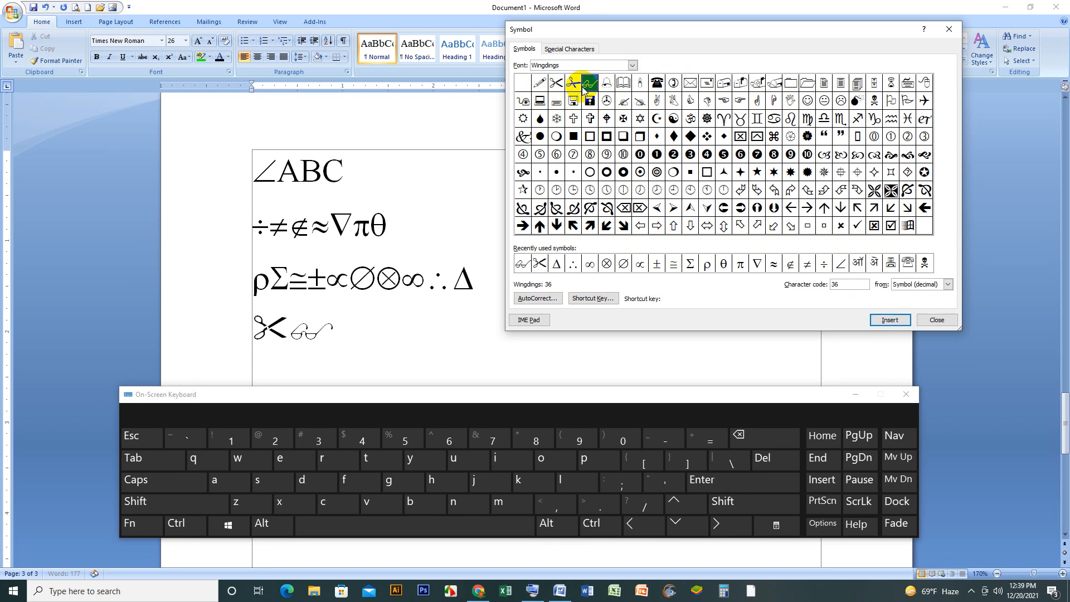
# Insert the Wingdings bell, open book, candle and black telephone symbols after the eyeglasses
pyautogui.click(607, 84)
pyautogui.doubleClick(607, 84)
pyautogui.click(624, 84)
pyautogui.doubleClick(624, 83)
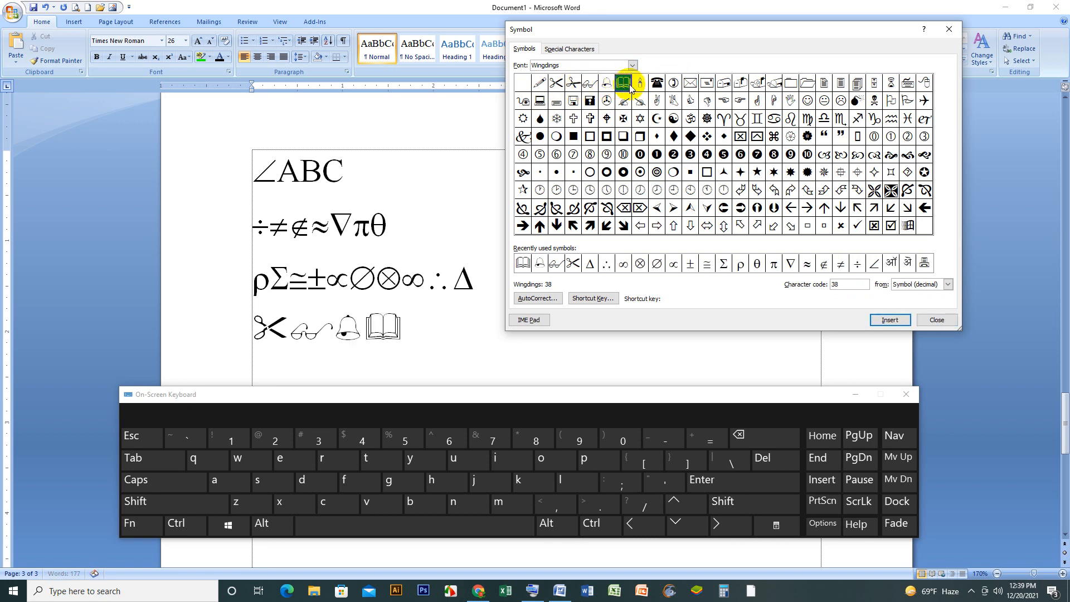
pyautogui.doubleClick(641, 84)
pyautogui.click(657, 84)
pyautogui.doubleClick(657, 84)
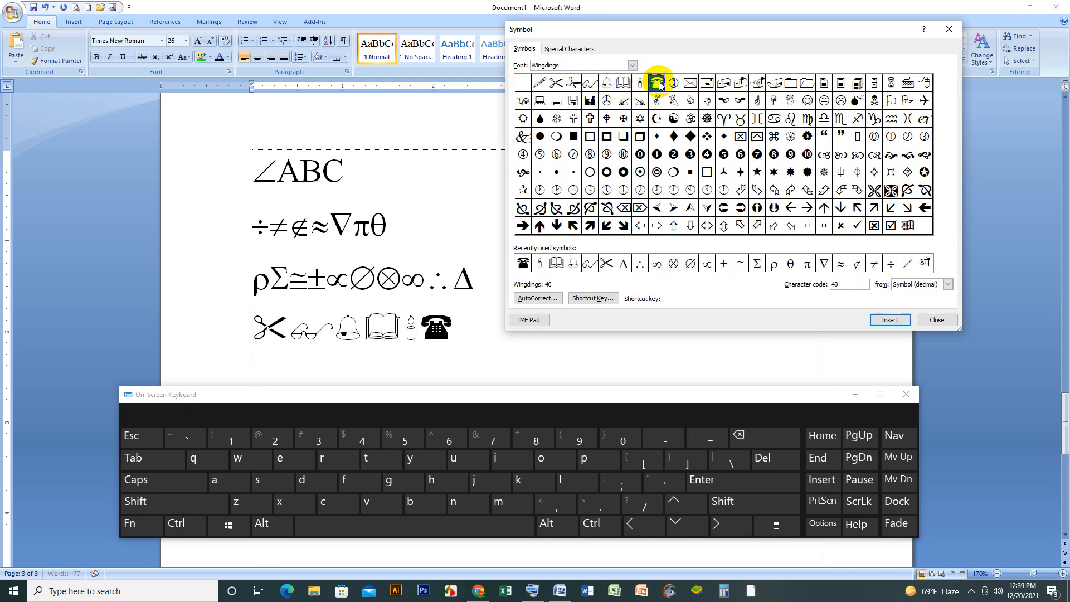
# Insert the Wingdings writing hand, victory hand, OK hand, thumbs-up, thumbs-down and left-pointing hand symbols after the telephone
pyautogui.doubleClick(642, 101)
pyautogui.click(657, 101)
pyautogui.doubleClick(657, 101)
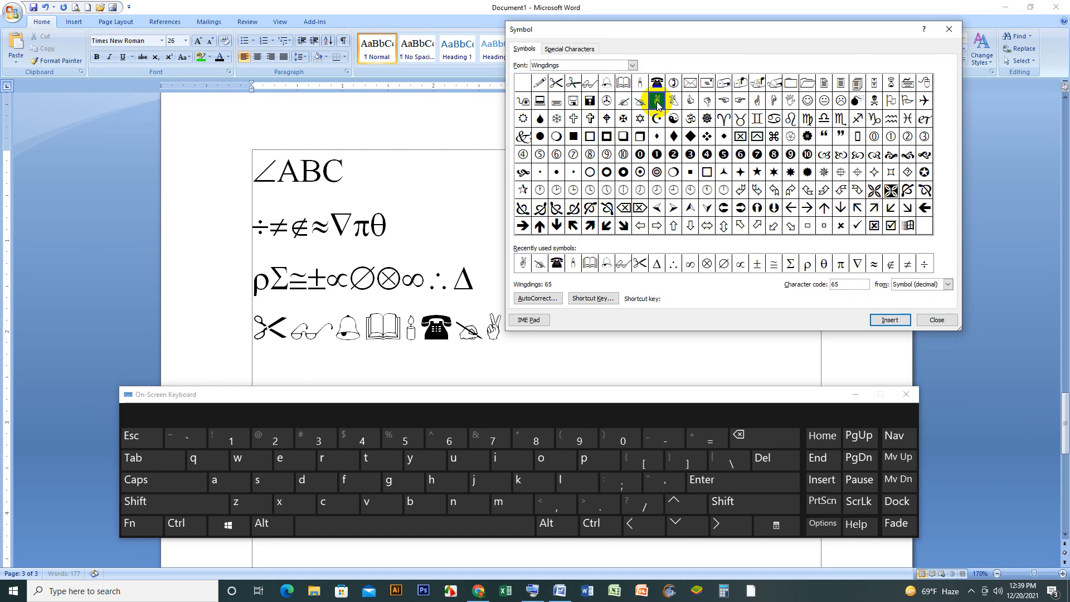
pyautogui.click(675, 103)
pyautogui.doubleClick(676, 103)
pyautogui.click(690, 102)
pyautogui.doubleClick(690, 102)
pyautogui.click(707, 103)
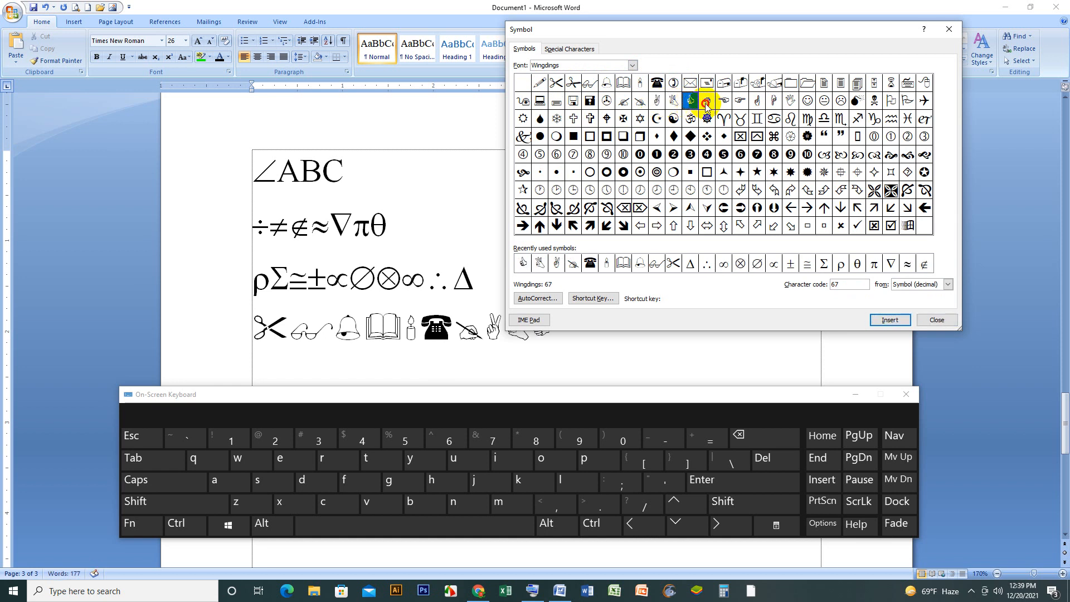
pyautogui.doubleClick(707, 103)
pyautogui.click(723, 101)
pyautogui.doubleClick(724, 100)
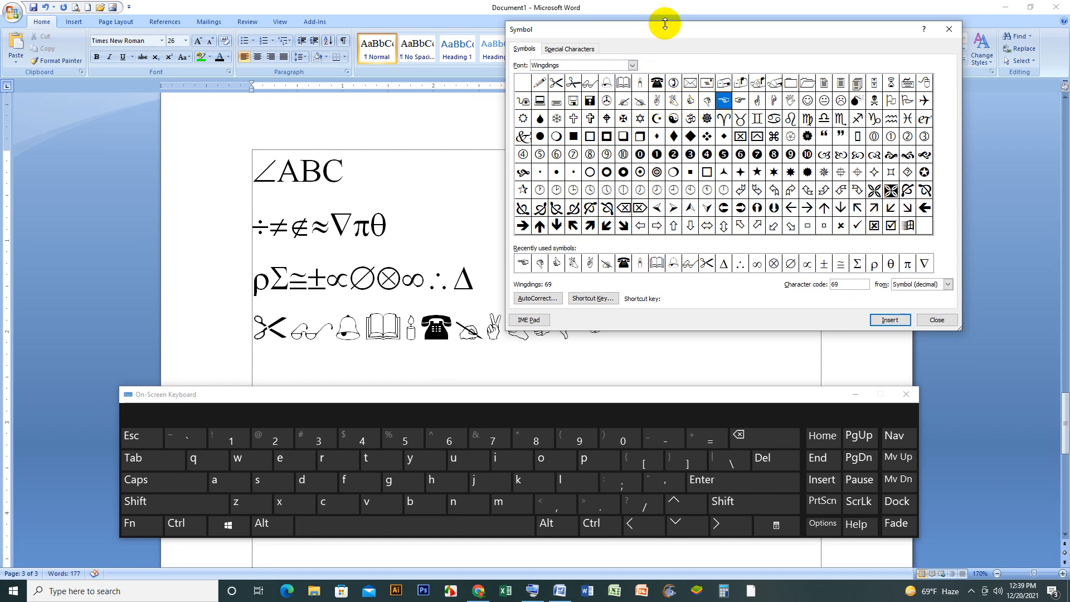
# Insert the Wingdings check mark ✓ on a new line below the row of pictorial symbols
pyautogui.moveTo(664, 33); pyautogui.dragTo(797, 13)
pyautogui.scroll(-2, 473, 279)
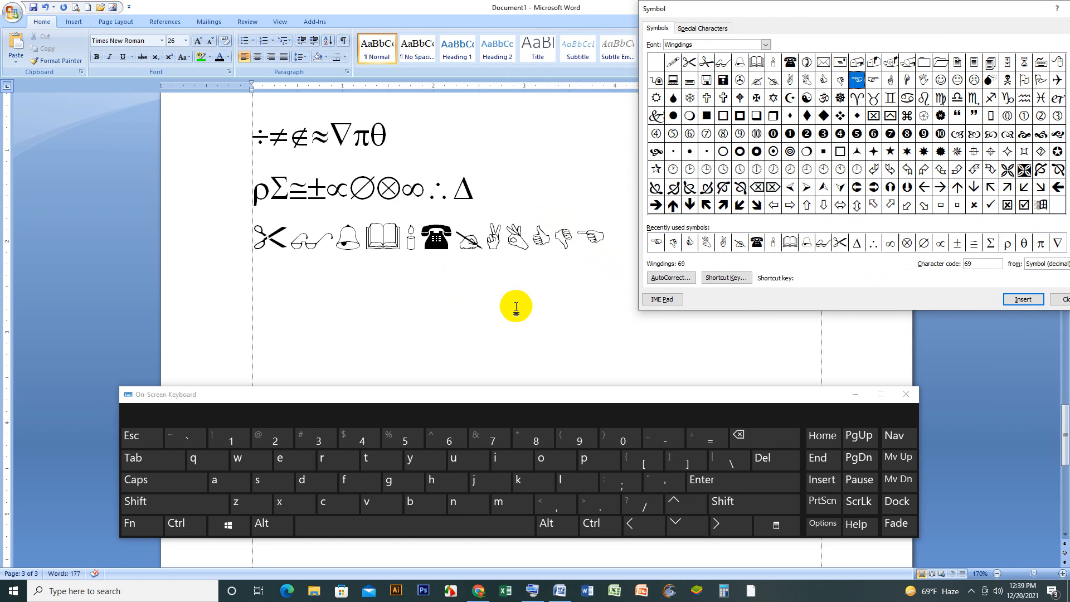
pyautogui.click(545, 271)
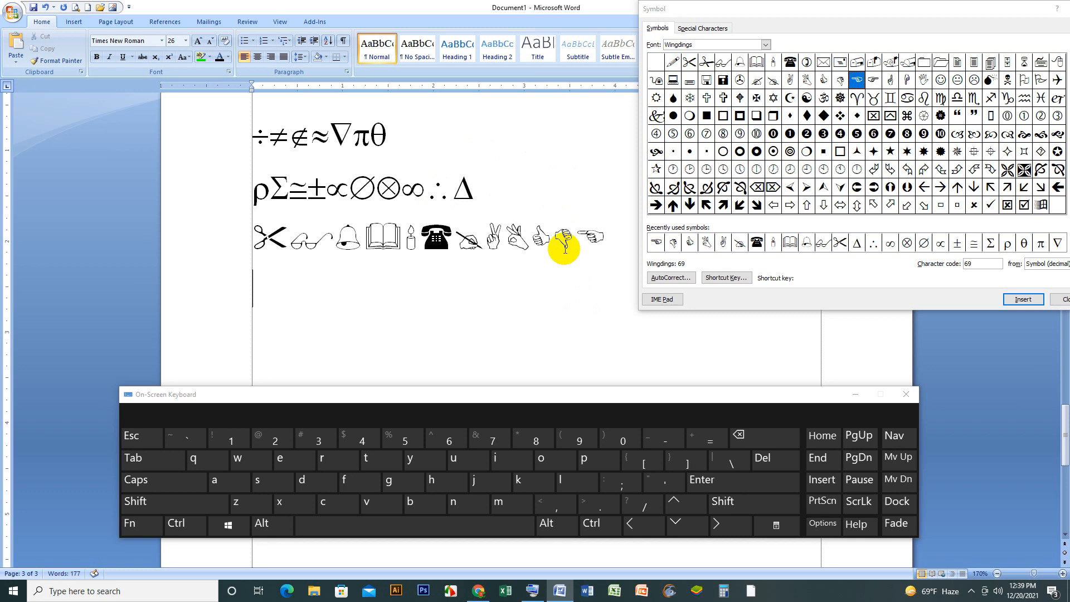
pyautogui.doubleClick(990, 207)
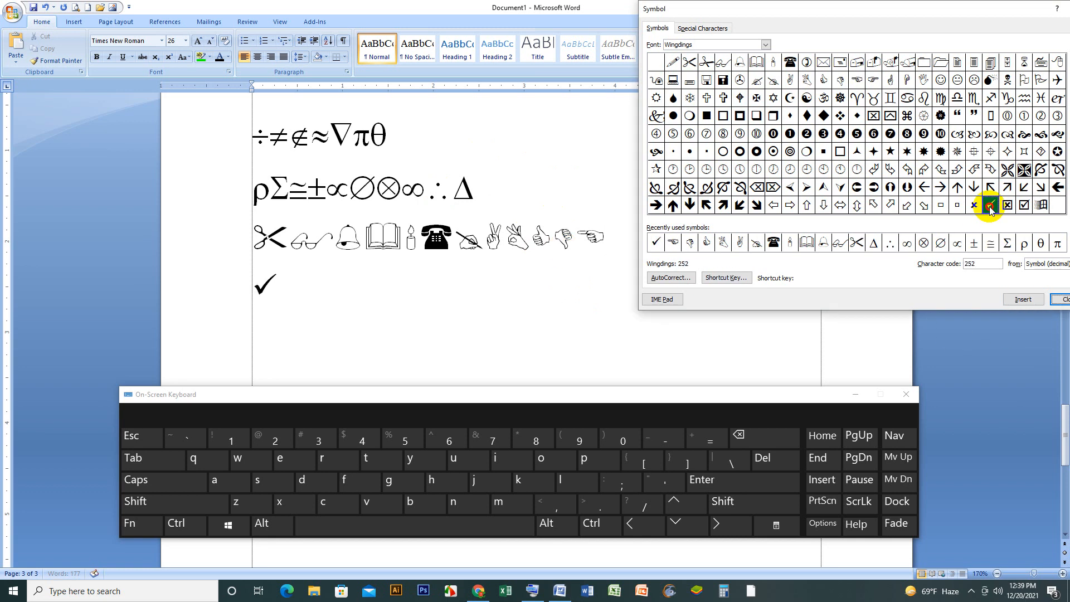
pyautogui.click(414, 280)
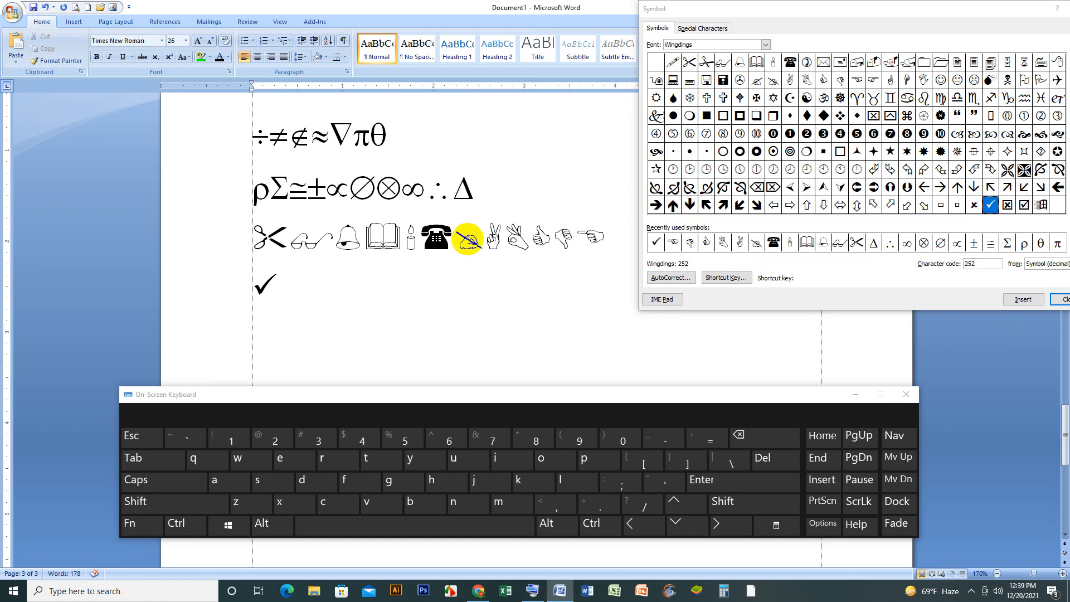
# Copy the writing-hand symbol, write "This is my car." on a new line below the check mark, and paste the symbol in front of it
pyautogui.moveTo(464, 241); pyautogui.dragTo(471, 258)
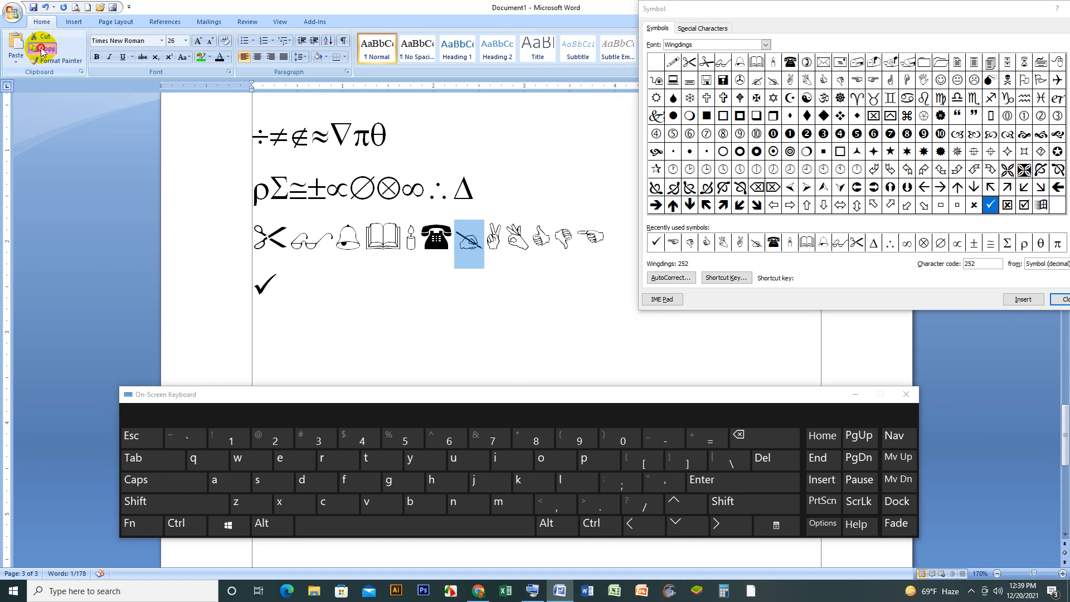
pyautogui.click(247, 323)
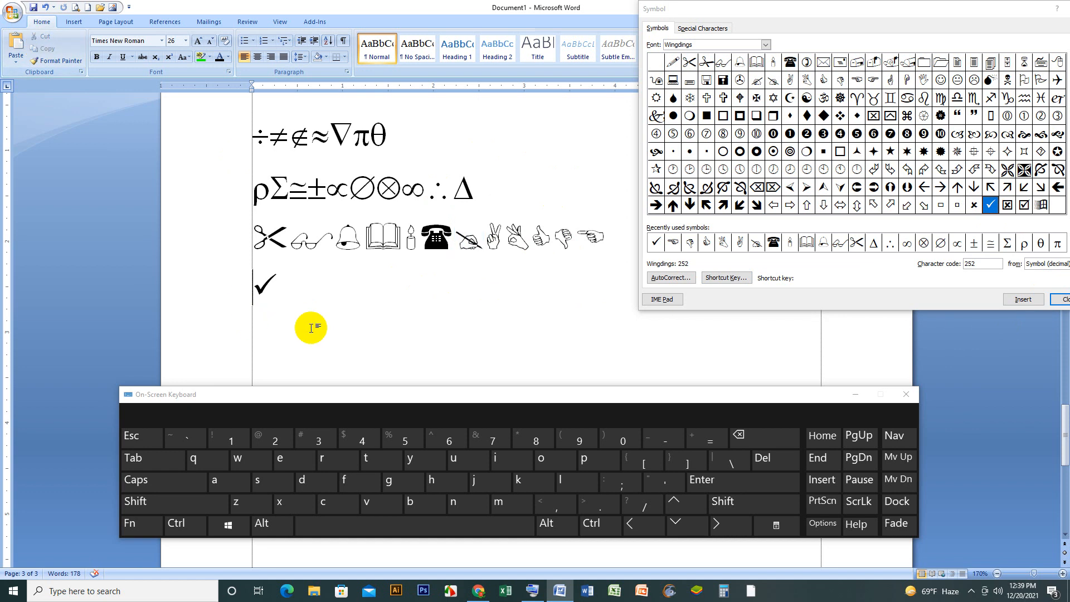
pyautogui.press('End')
pyautogui.press('Return')
pyautogui.write('This is m')
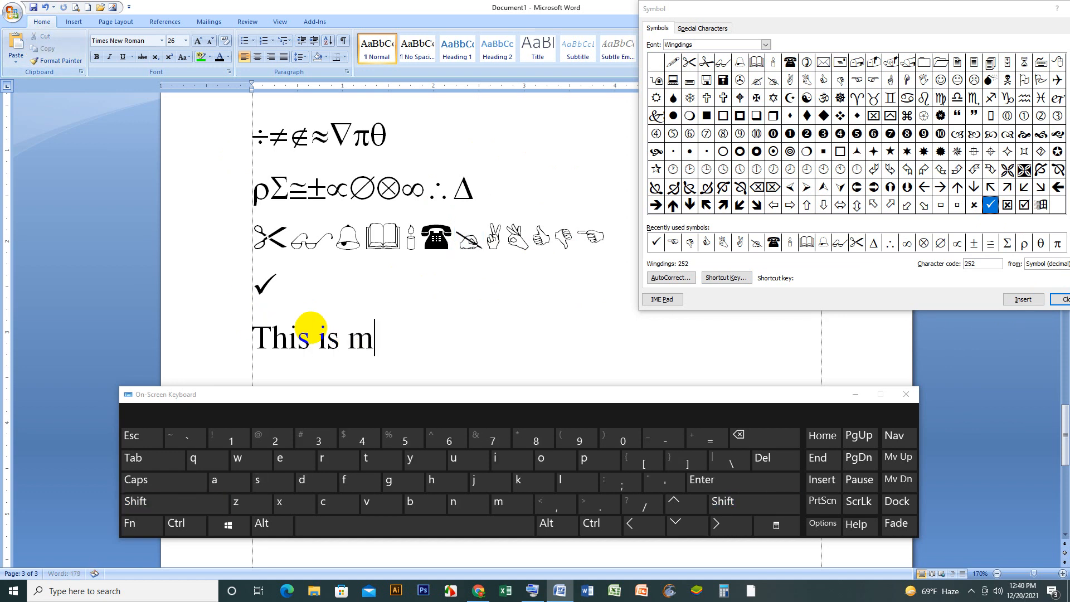
pyautogui.write('y car./')
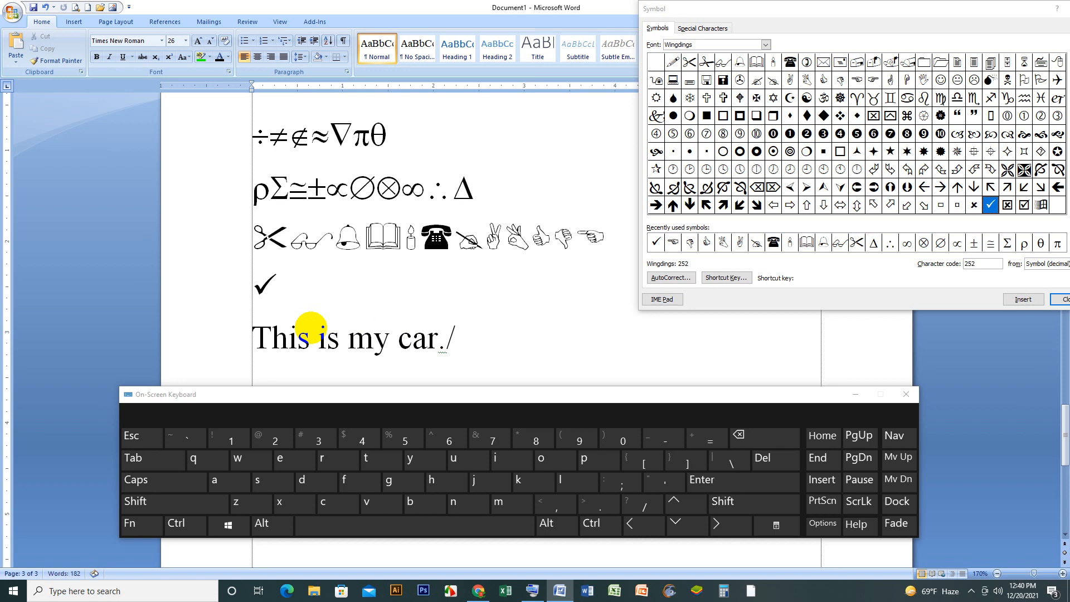
pyautogui.press('BackSpace')
pyautogui.write('✍')
pyautogui.press('End')
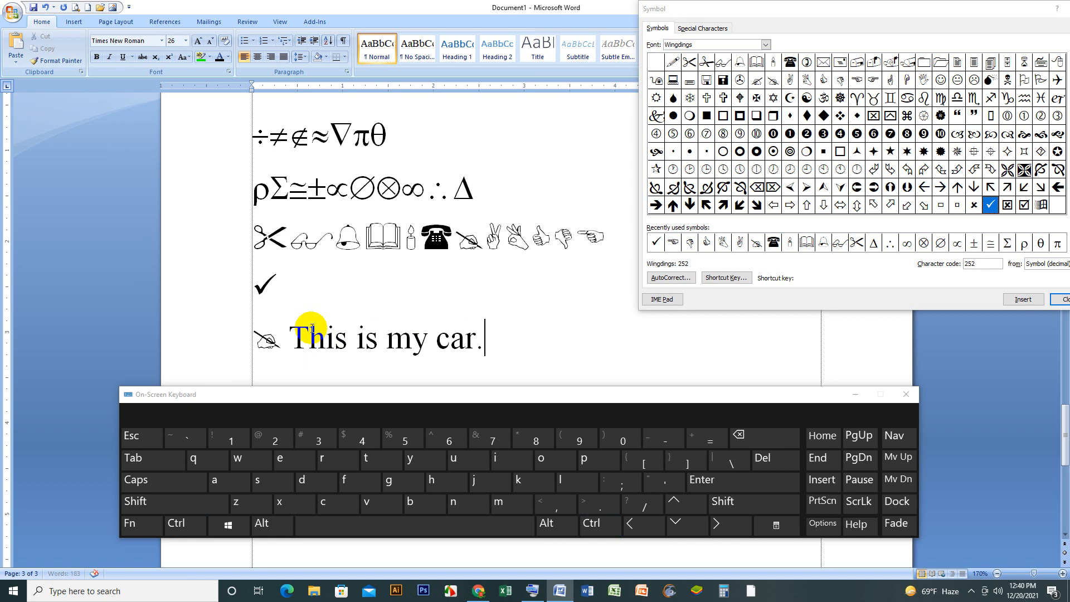
# Add a second line that starts with the writing-hand symbol and reads "I'm a student."
pyautogui.press('Return')
pyautogui.write('✍')
pyautogui.click(856, 397)
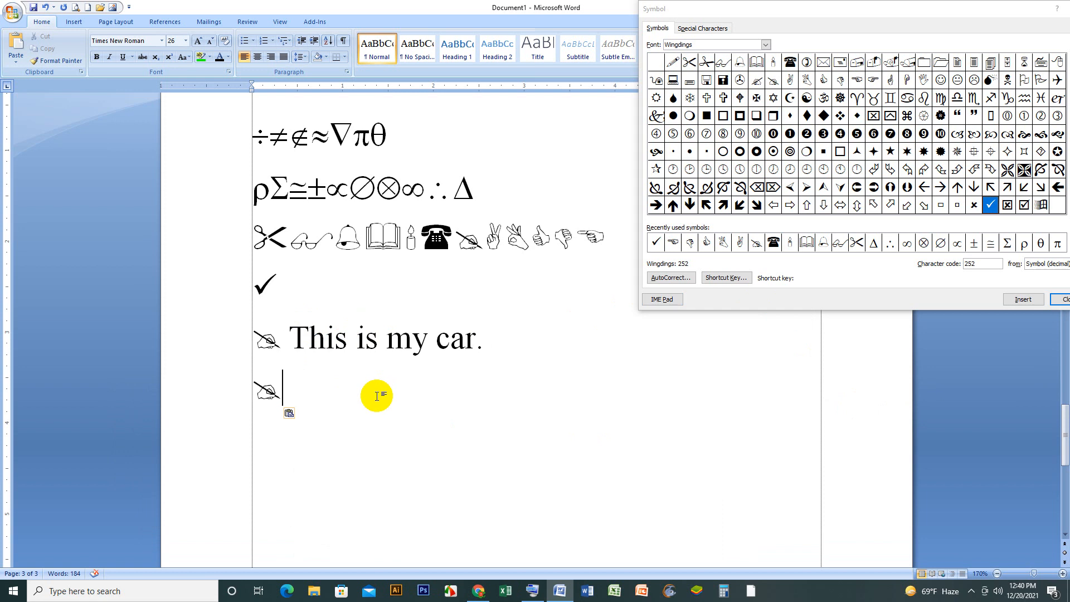
pyautogui.write('IU')
pyautogui.press('BackSpace')
pyautogui.write("'m a student.")
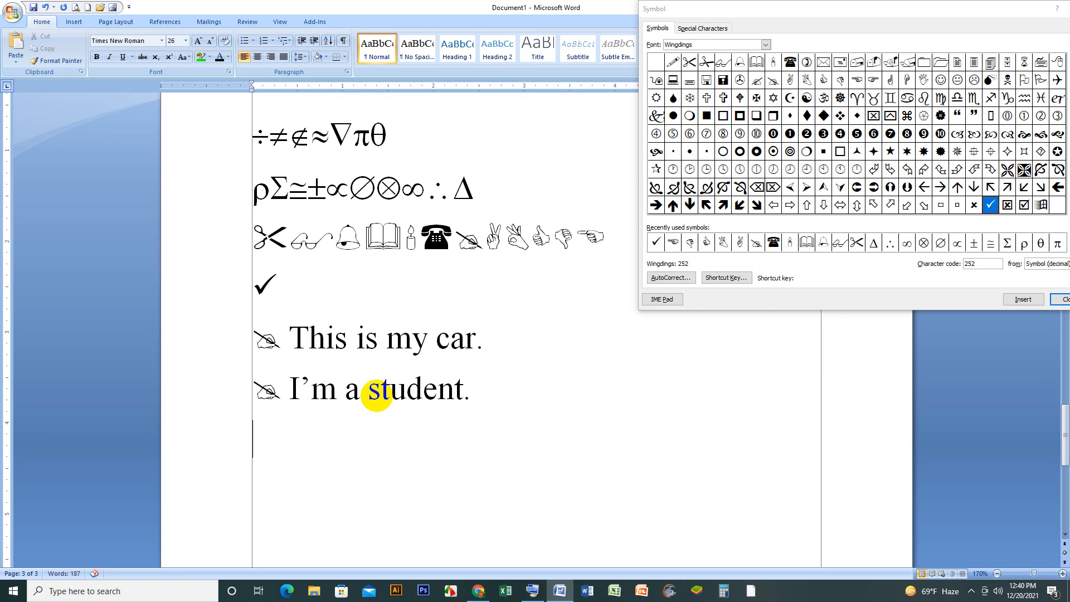
# Add a third line that starts with the pasted writing-hand symbol and reads "I live in Dhaka."
pyautogui.hotkey('ctrl', 'v')
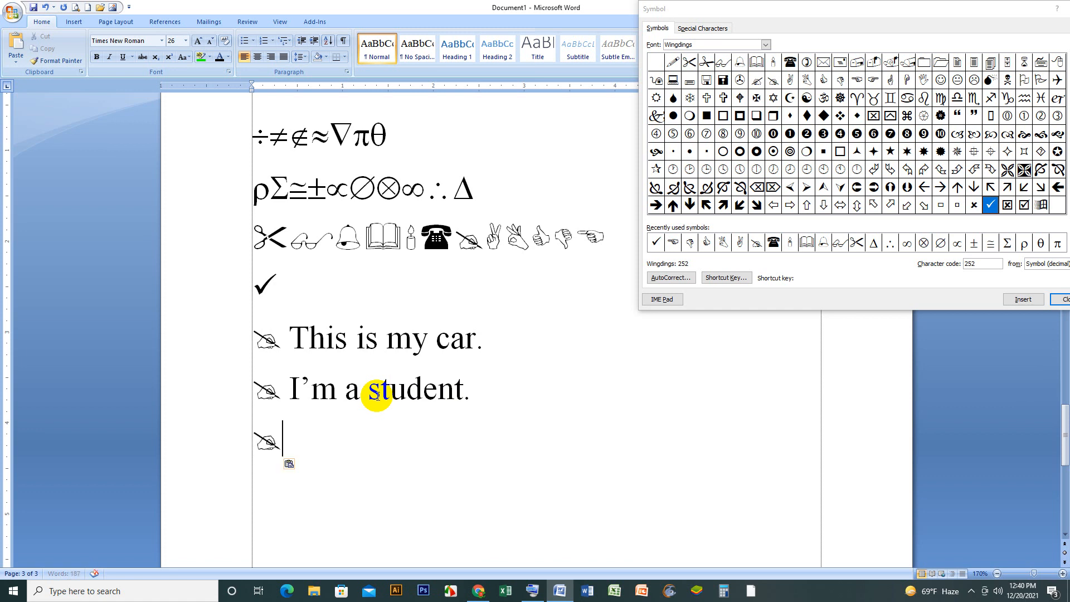
pyautogui.write('I live i')
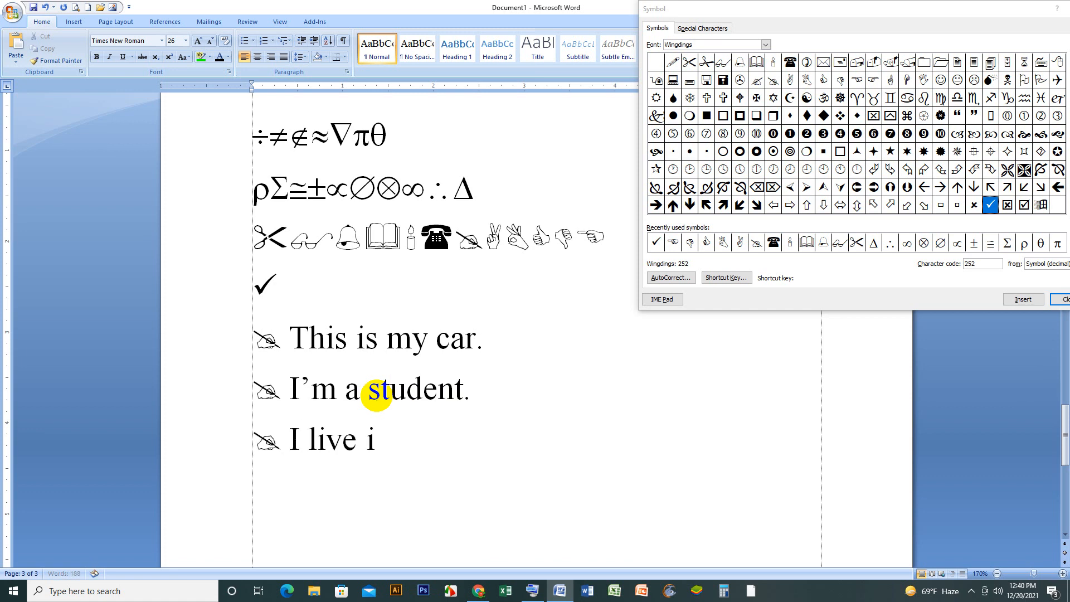
pyautogui.write('n Dhaka.')
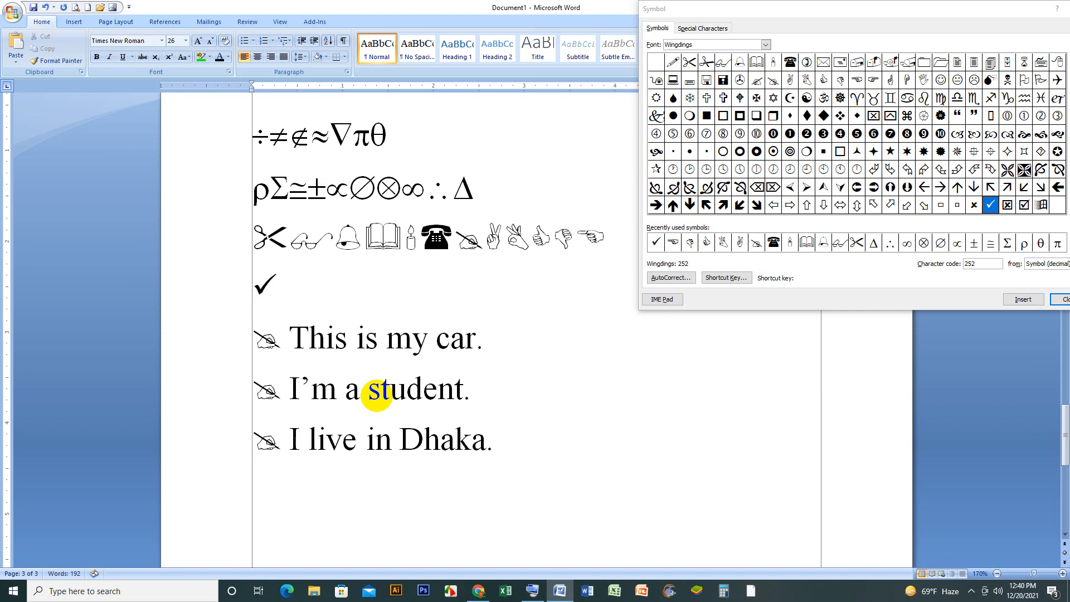
# Add a fourth line that starts with the pasted writing-hand symbol and reads "I read in class Ten."
pyautogui.hotkey('ctrl', 'v')
pyautogui.write('I REA')
pyautogui.press('BackSpace')
pyautogui.press('BackSpace')
pyautogui.press('BackSpace')
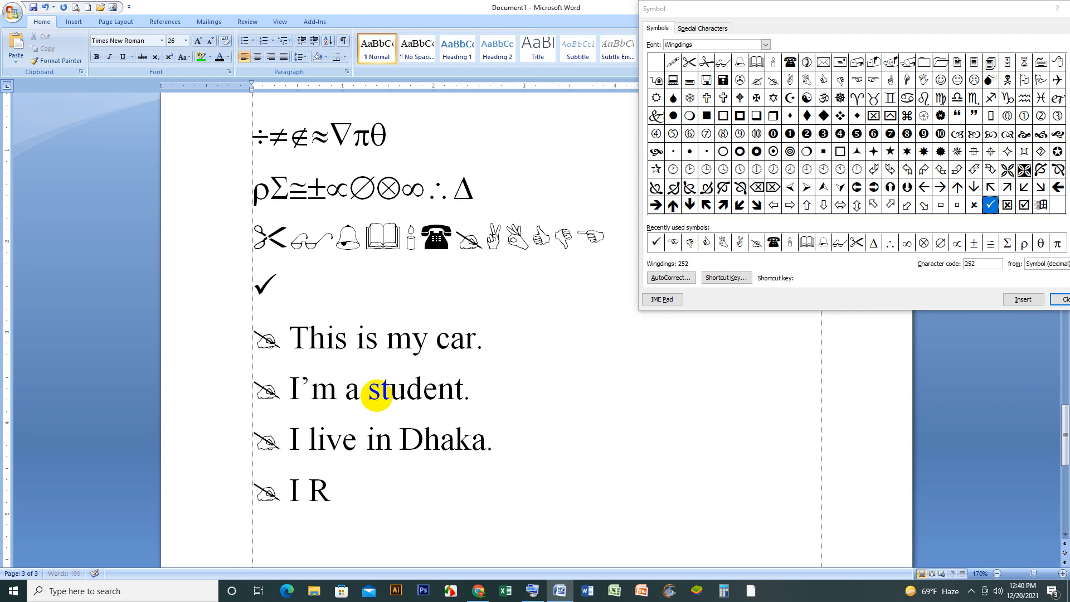
pyautogui.write('read in')
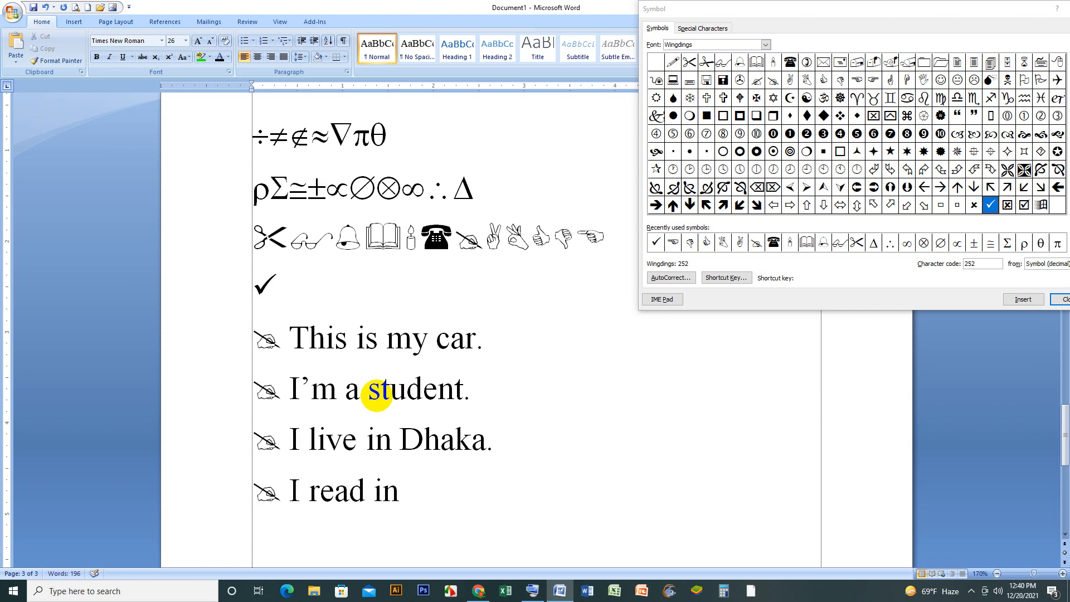
pyautogui.write(' class')
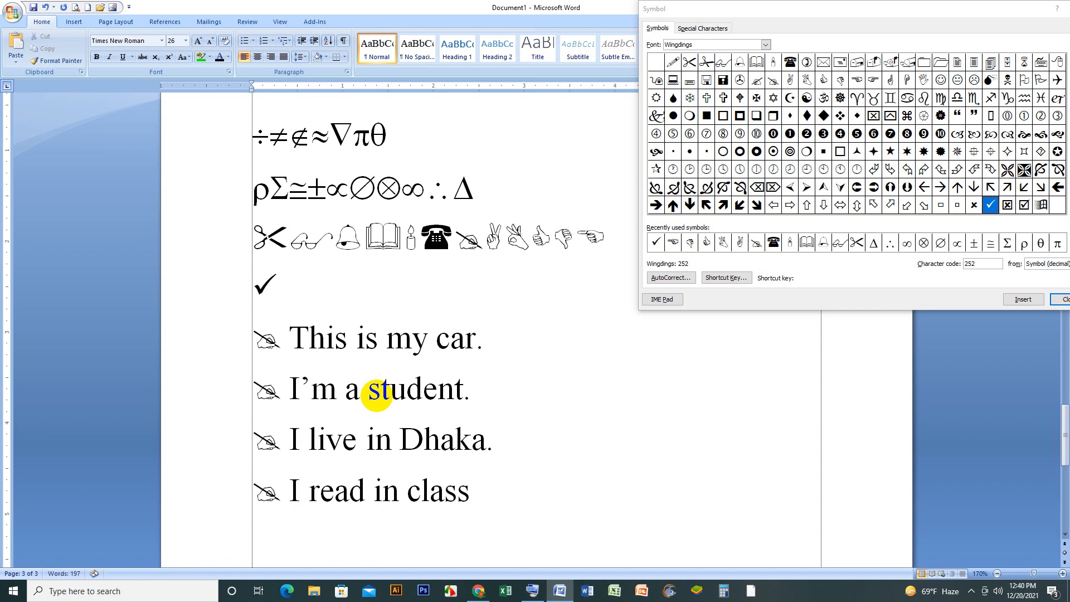
pyautogui.write(' Ten.')
pyautogui.moveTo(264, 335); pyautogui.dragTo(510, 477)
pyautogui.click(427, 444)
# Copy the open-book symbol from the pictorial symbol row and paste it on a new line below the last sentence
pyautogui.click(394, 240)
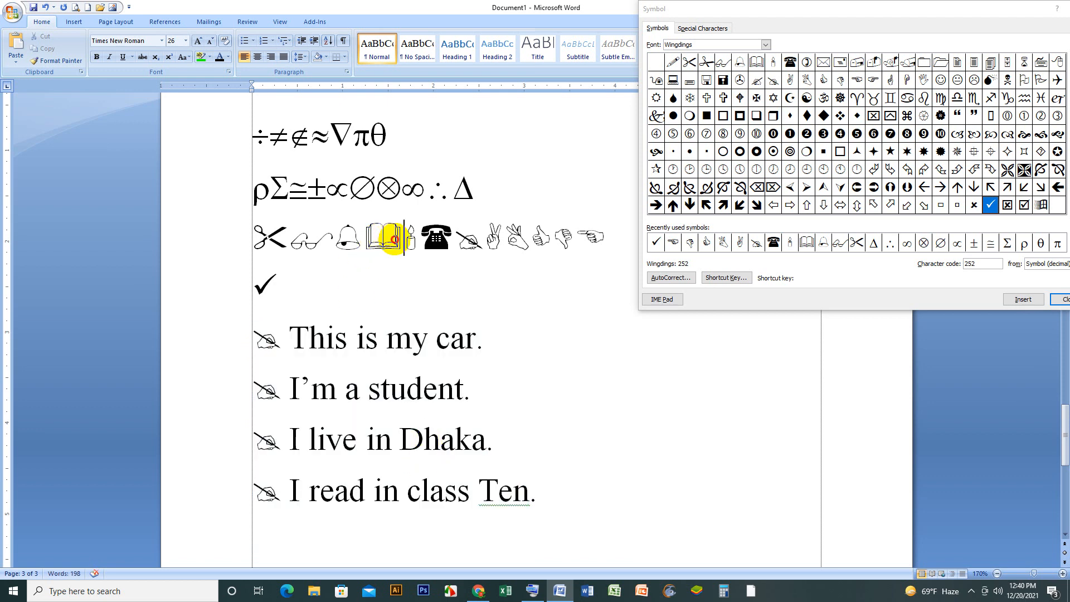
pyautogui.moveTo(394, 239); pyautogui.dragTo(368, 240)
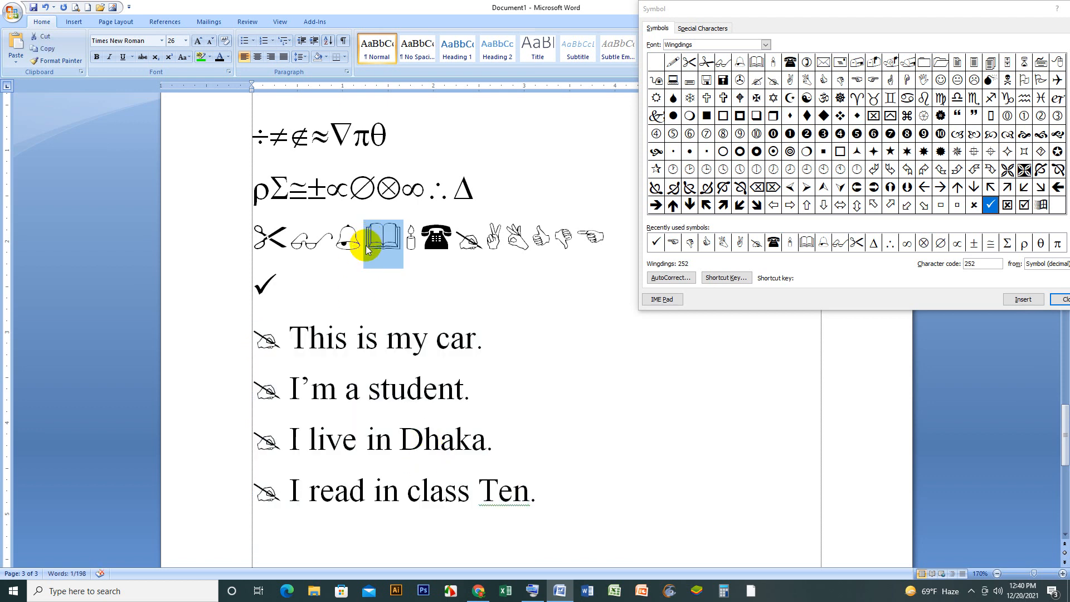
pyautogui.click(545, 494)
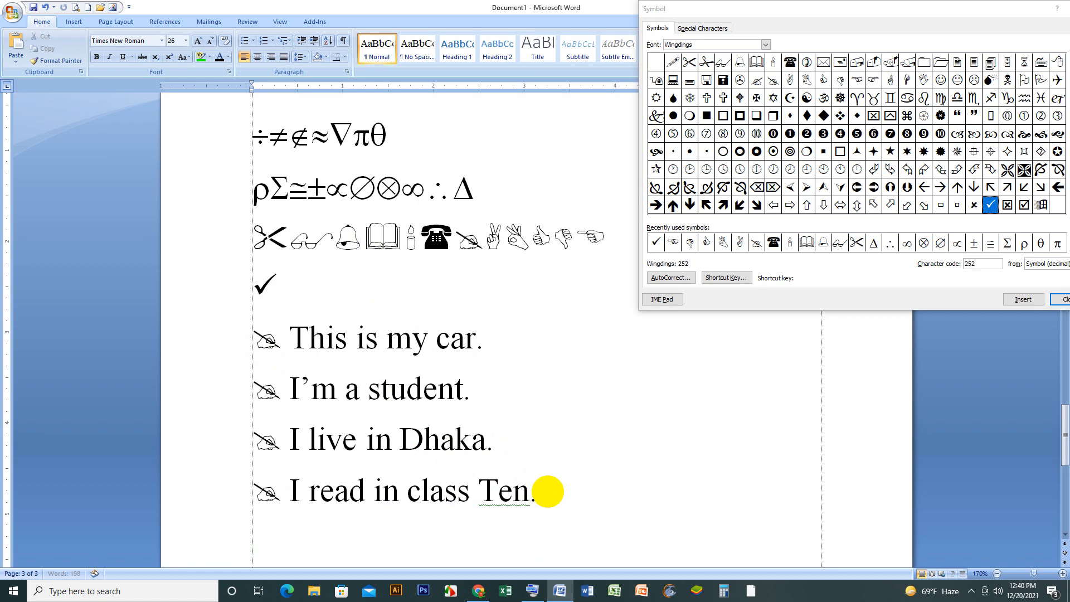
pyautogui.press('Return')
pyautogui.hotkey('ctrl', 'v')
pyautogui.scroll(-2, 537, 498)
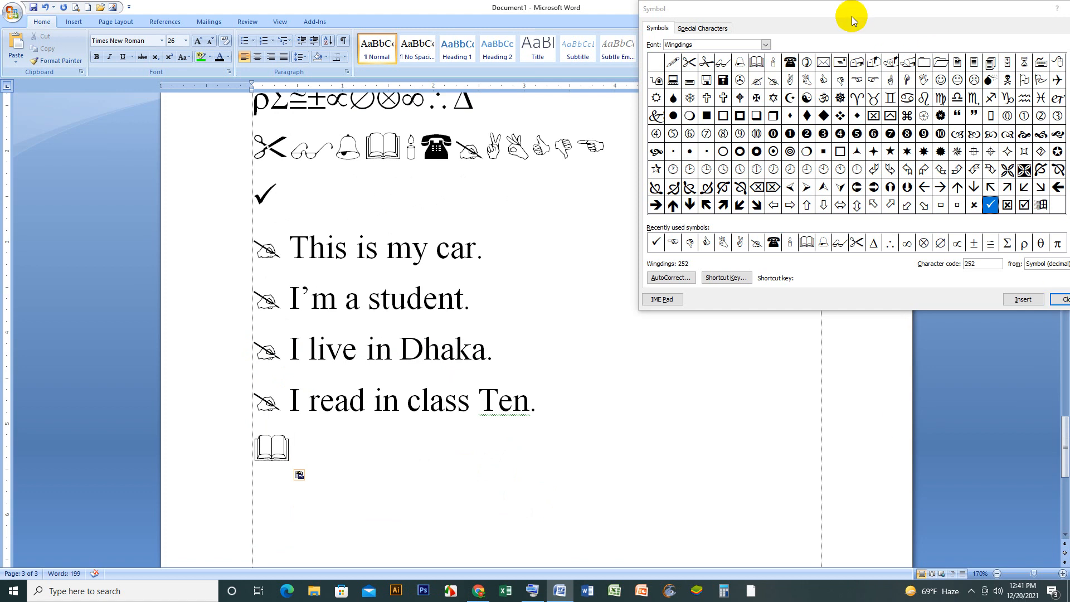
# Move the Symbol dialog fully into view and examine the Wingdings 2 and Wingdings 3 character sets
pyautogui.moveTo(852, 16); pyautogui.dragTo(774, 45)
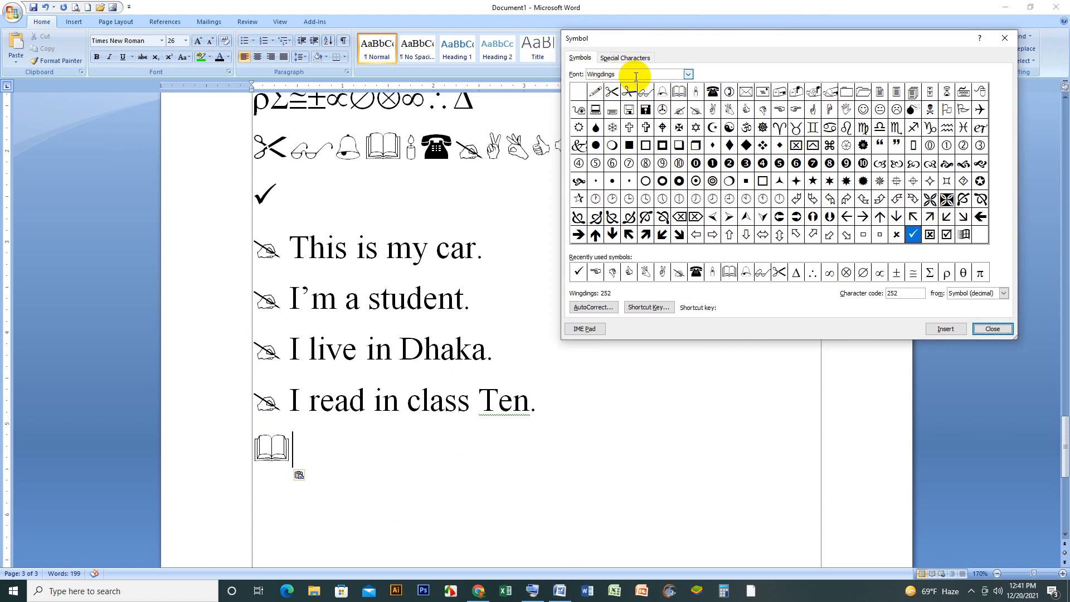
pyautogui.click(687, 74)
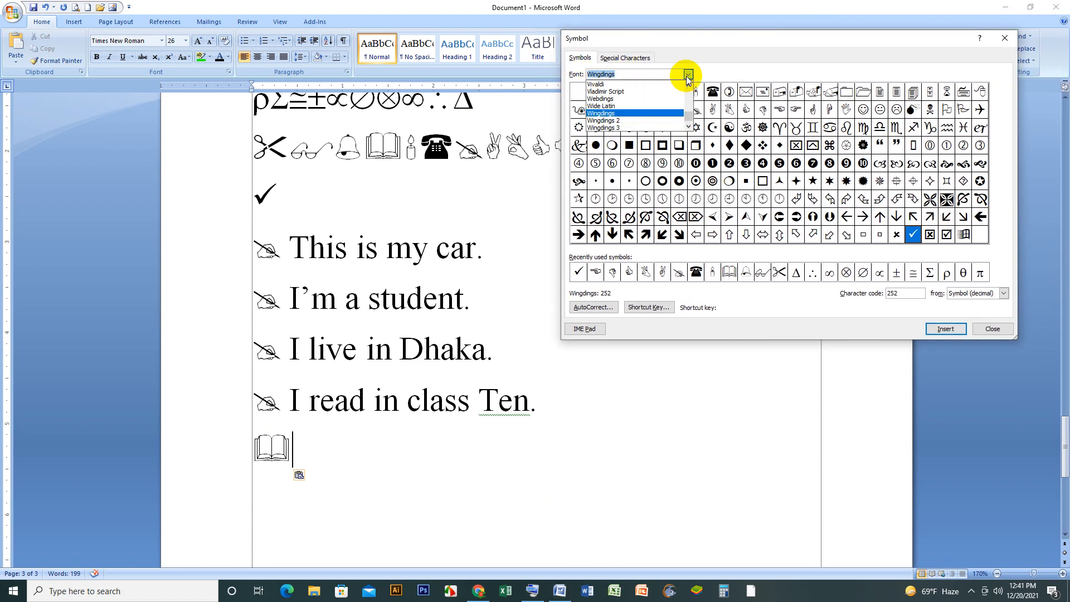
pyautogui.click(627, 121)
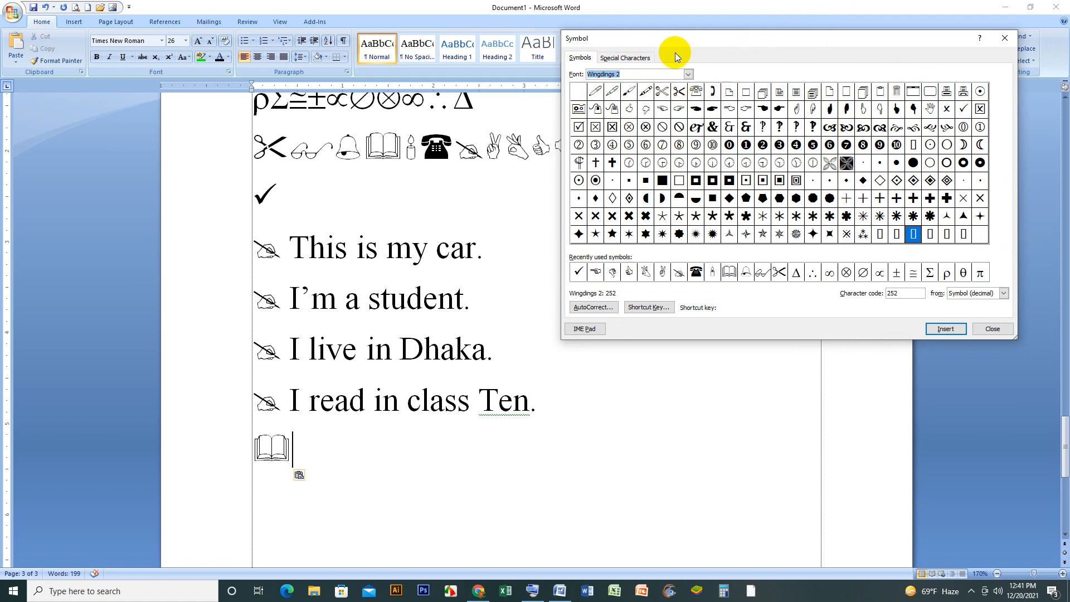
pyautogui.click(690, 73)
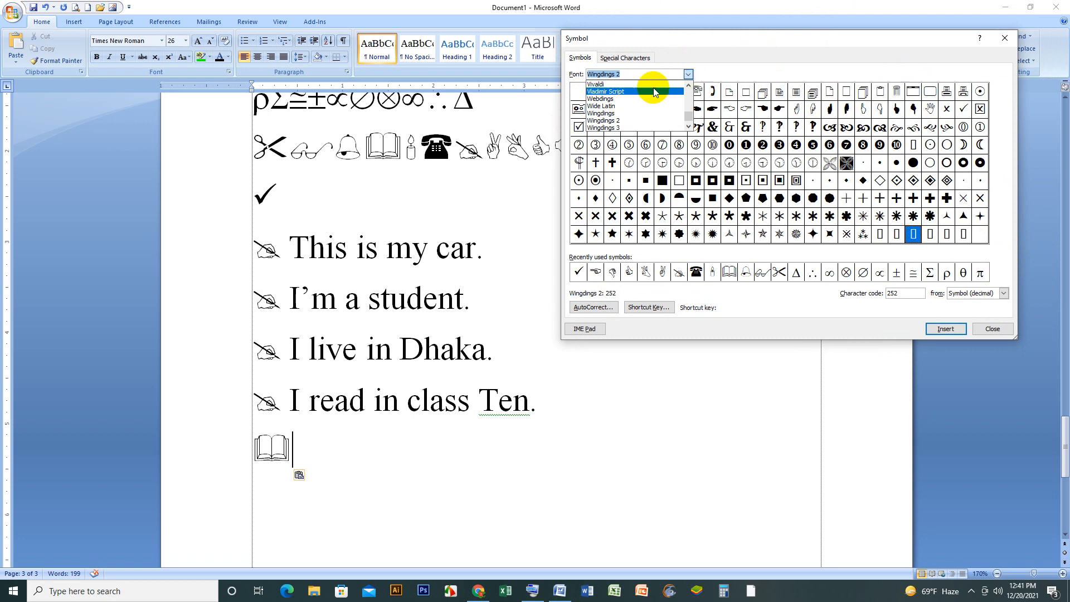
pyautogui.click(627, 132)
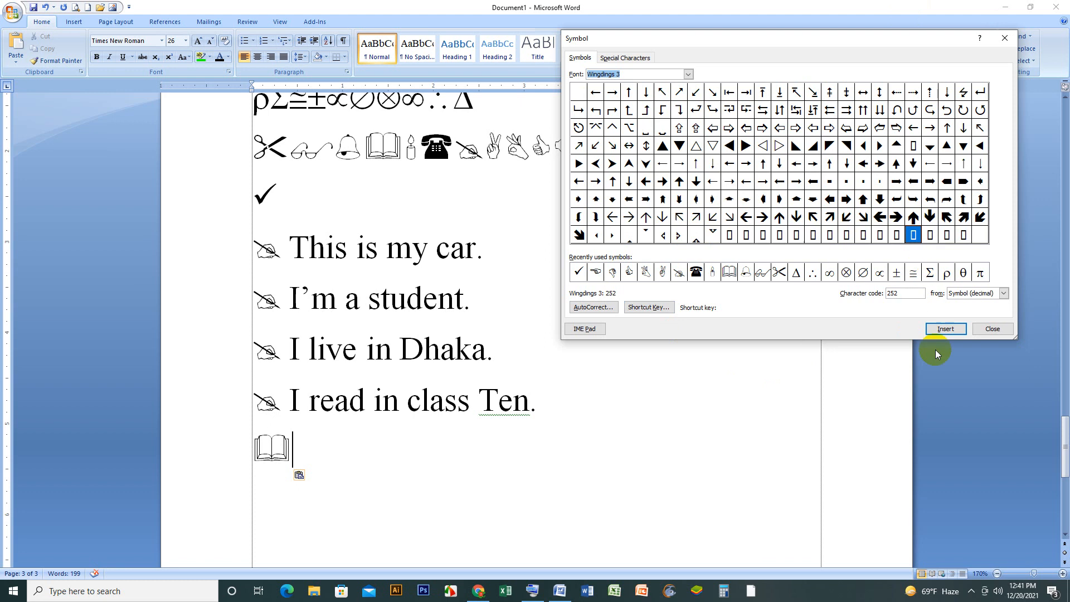
# Insert a table of two rows and five columns below the open-book symbol, and add one more column beside the first
pyautogui.click(317, 454)
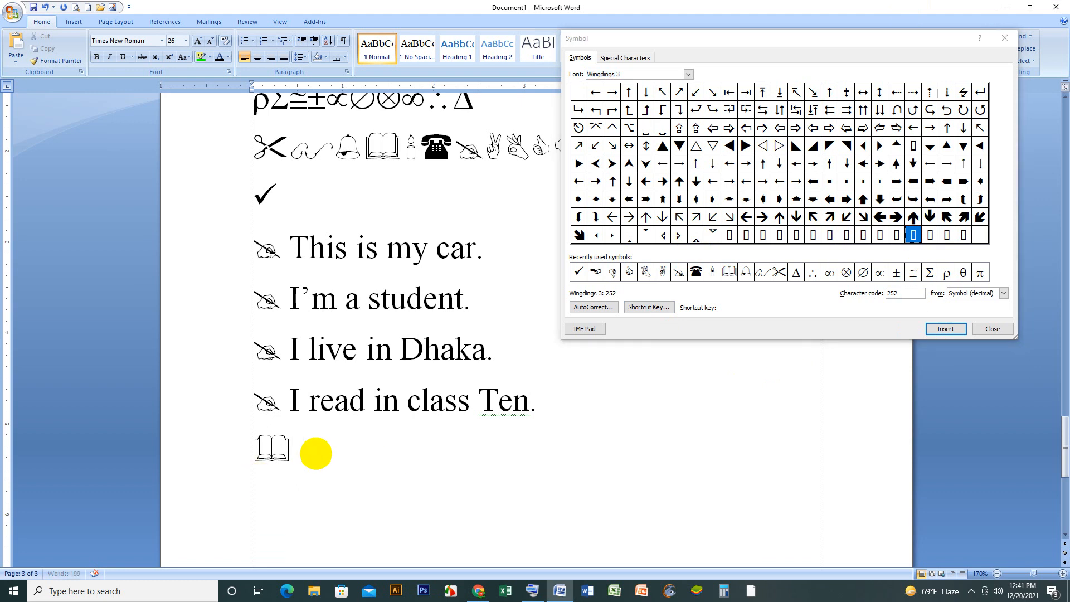
pyautogui.scroll(-2, 315, 451)
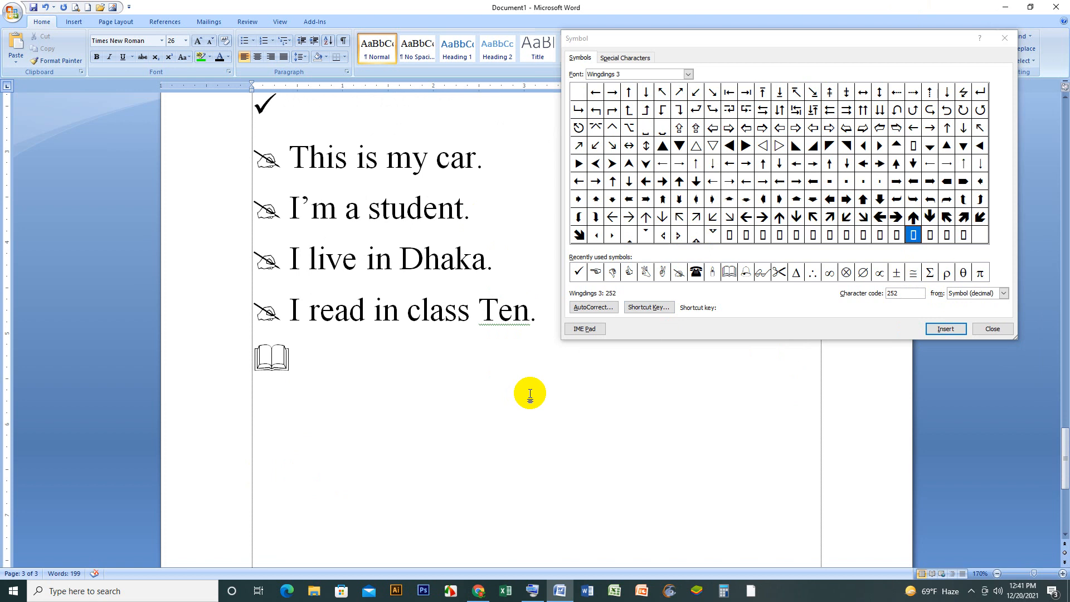
pyautogui.click(74, 23)
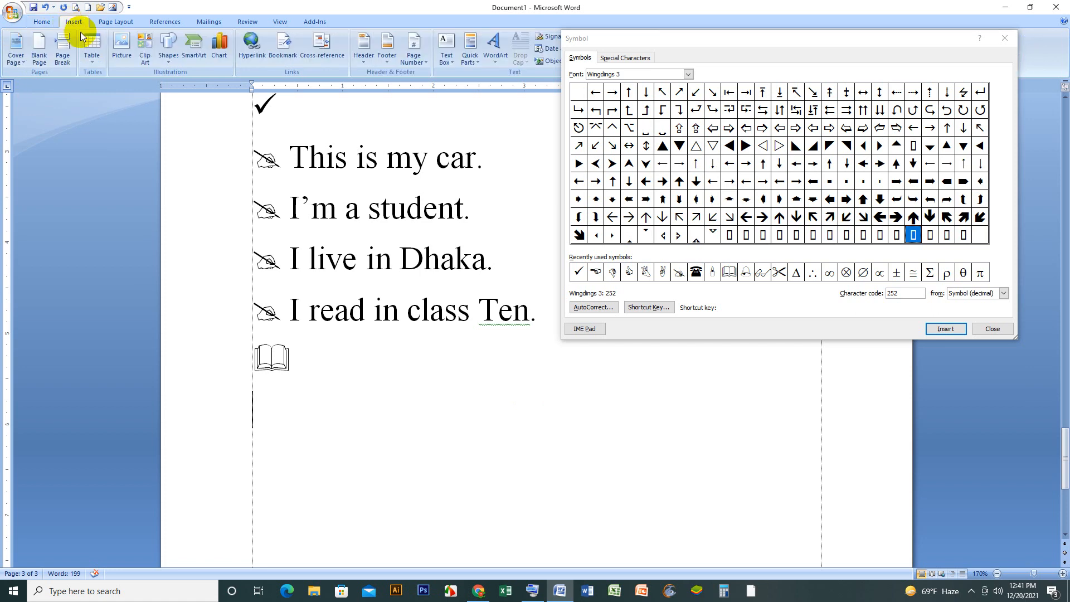
pyautogui.click(92, 48)
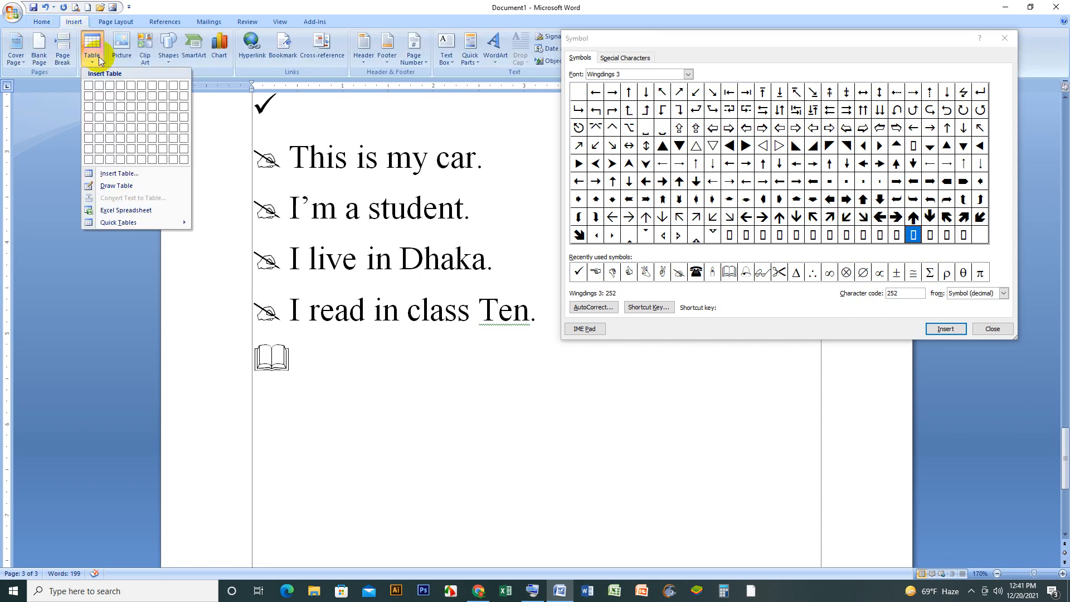
pyautogui.click(133, 99)
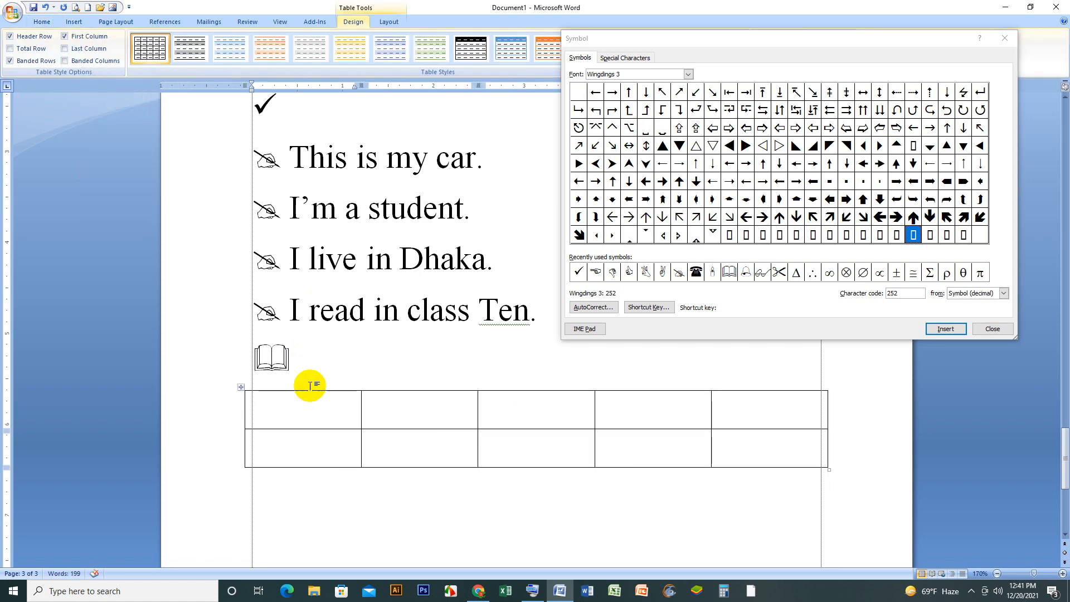
pyautogui.click(395, 25)
pyautogui.click(204, 49)
pyautogui.click(424, 440)
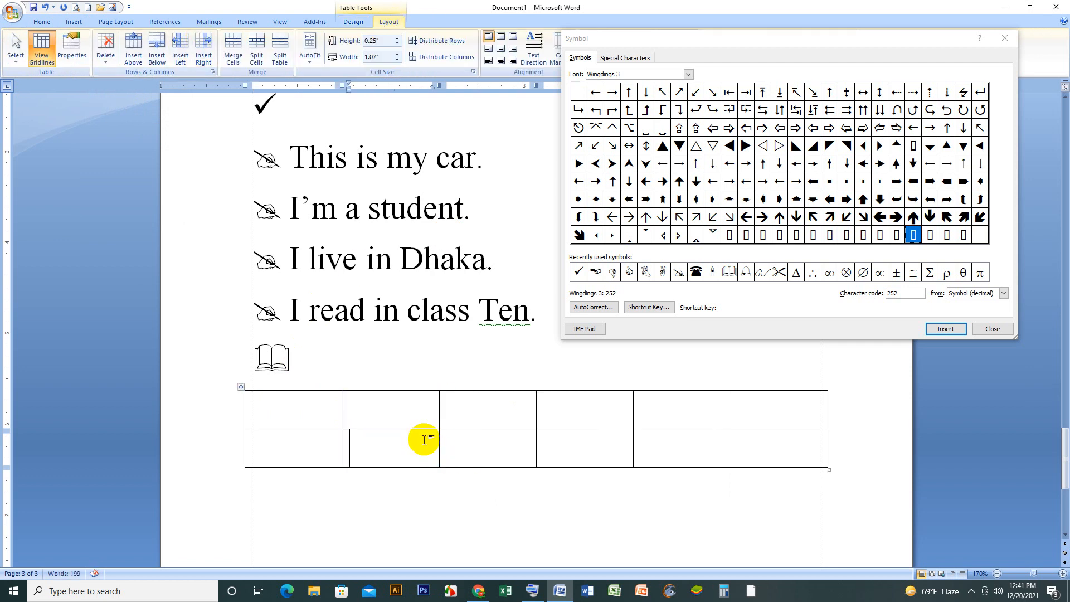
# Insert the isolated Arabic letter alef (FE8D) from the Arial font into the first cell of the table's first row
pyautogui.click(306, 396)
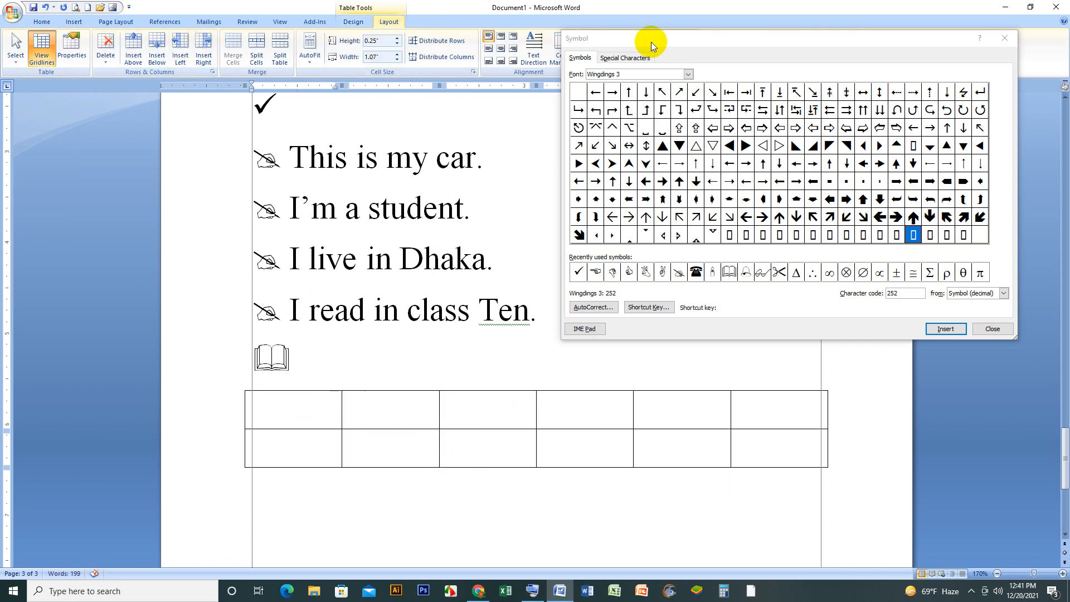
pyautogui.click(687, 73)
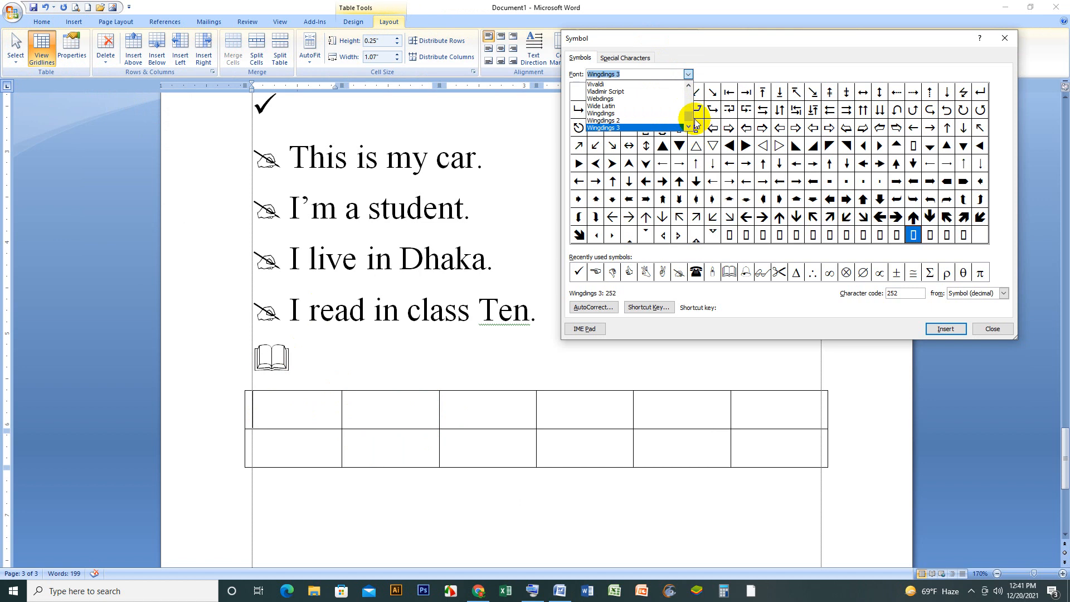
pyautogui.moveTo(695, 120); pyautogui.dragTo(690, 96)
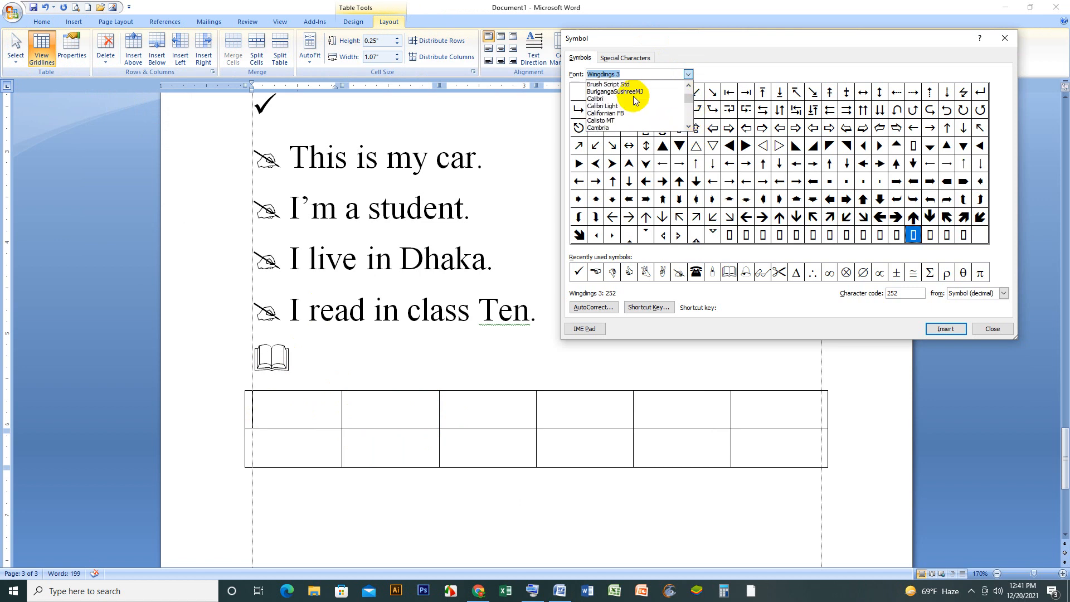
pyautogui.scroll(10, 635, 100)
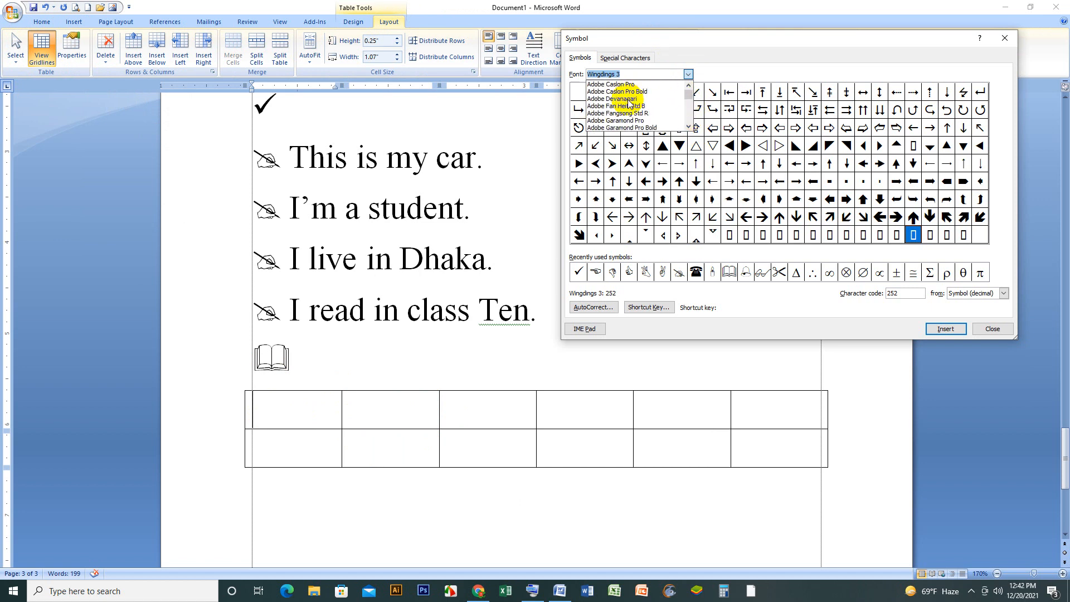
pyautogui.scroll(-5, 621, 111)
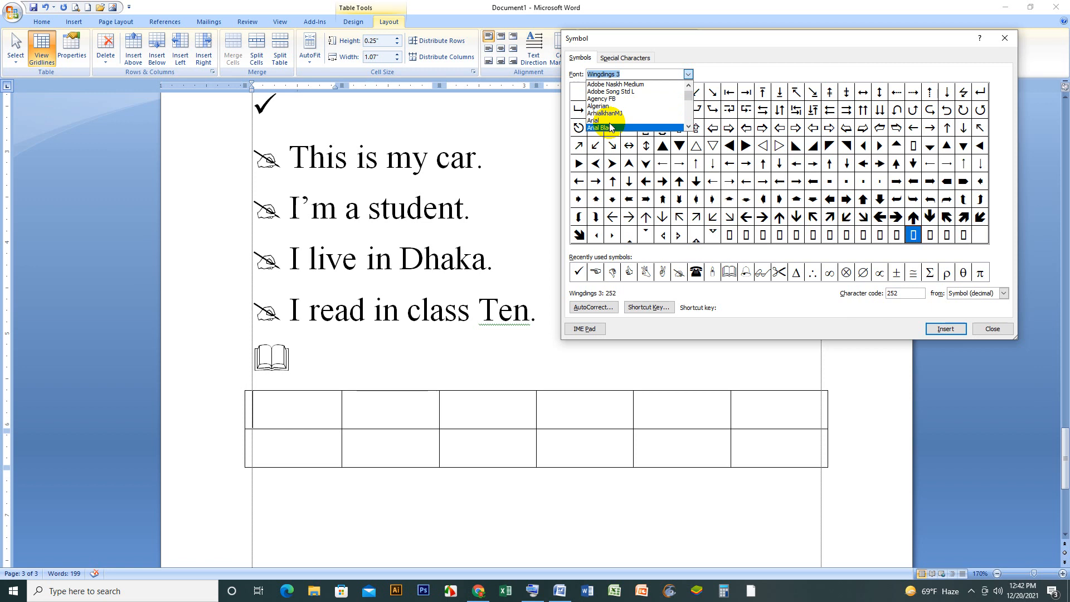
pyautogui.click(604, 122)
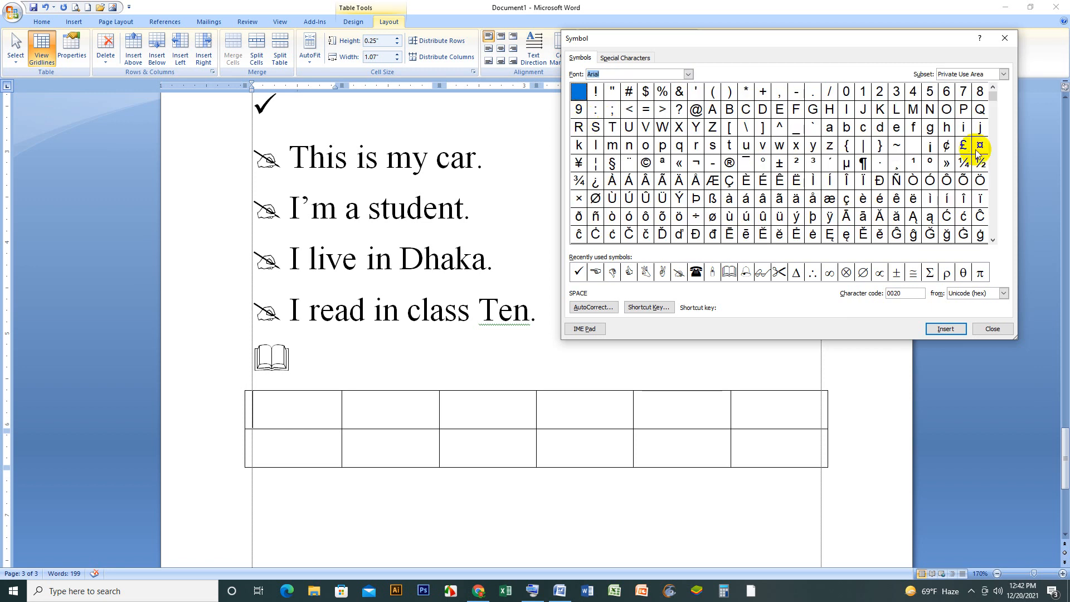
pyautogui.moveTo(994, 97); pyautogui.dragTo(990, 239)
pyautogui.click(746, 145)
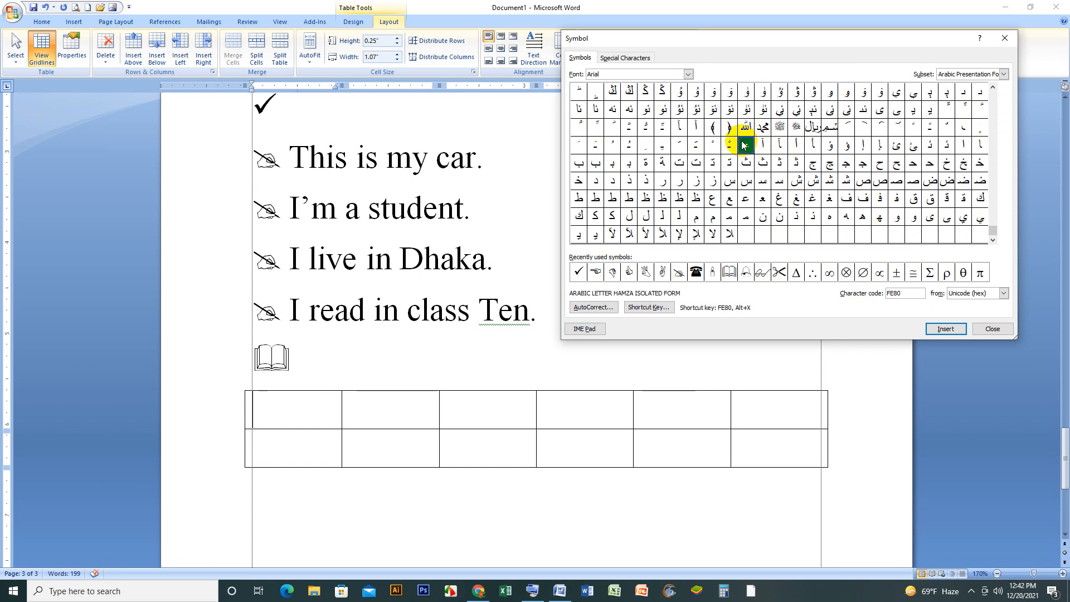
pyautogui.click(964, 146)
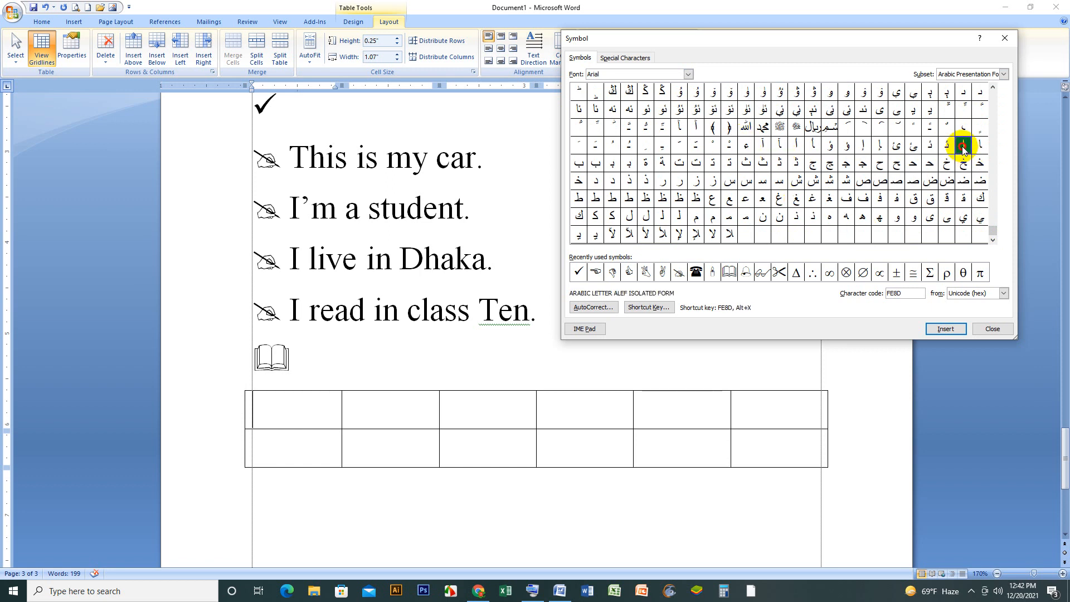
pyautogui.click(946, 329)
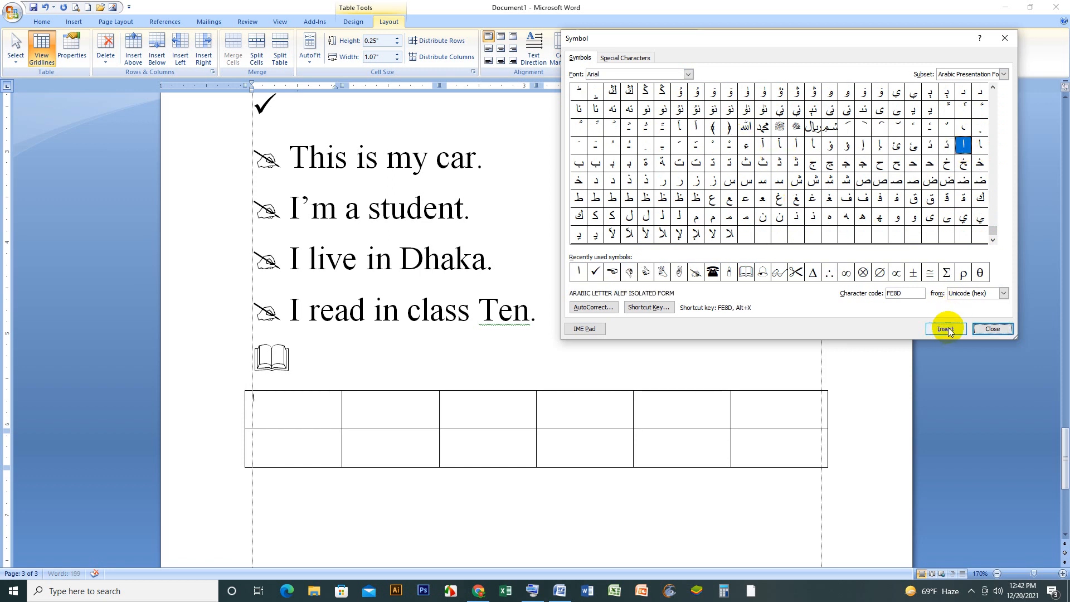
# Insert the final form of the Arabic letter teh (FE96) into the third cell of the first row
pyautogui.click(286, 396)
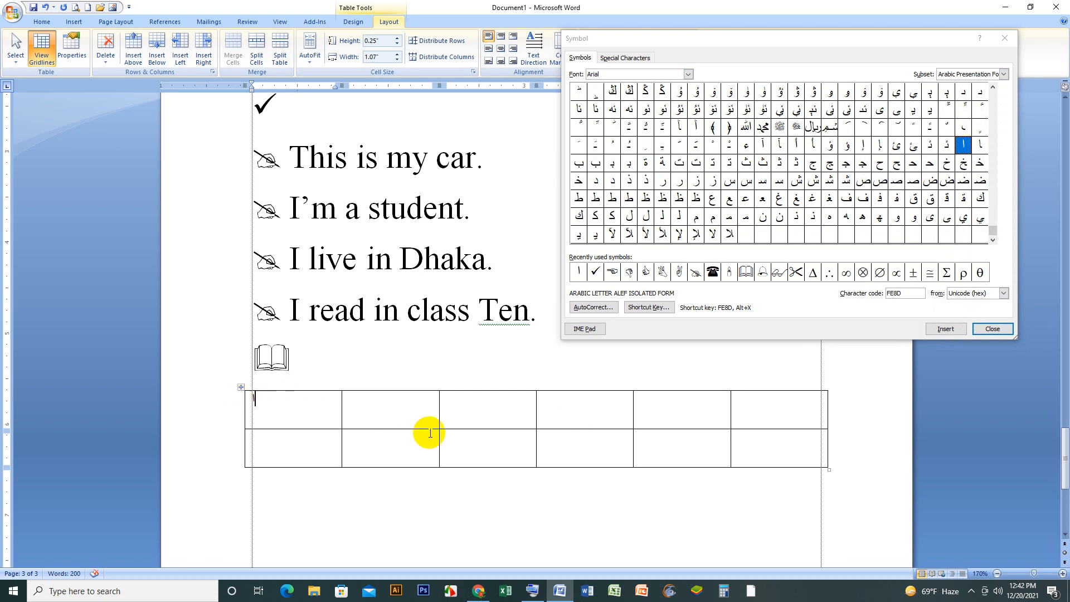
pyautogui.click(405, 405)
pyautogui.click(493, 406)
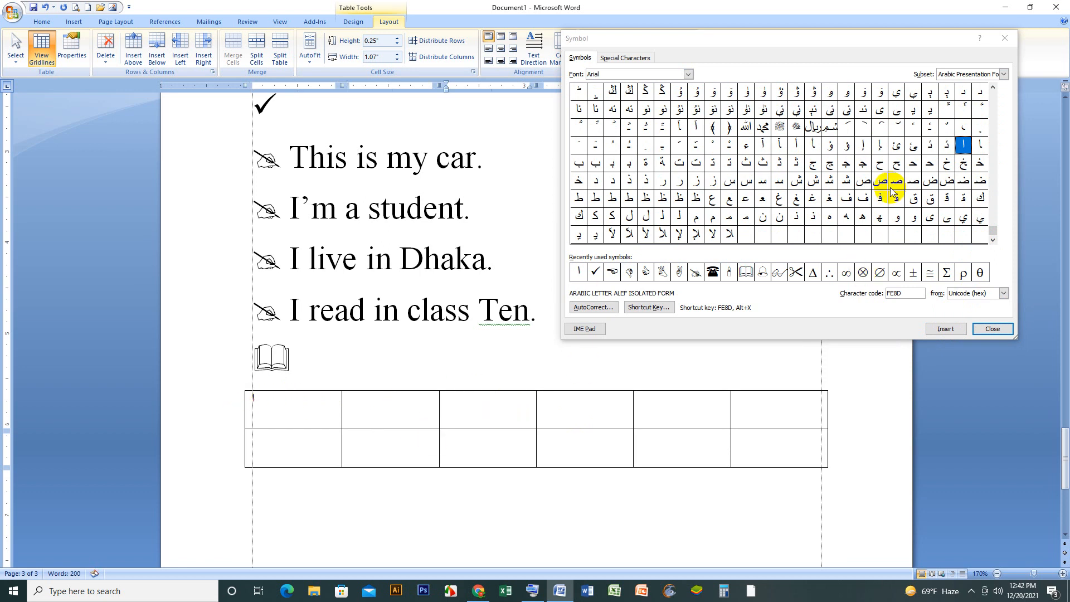
pyautogui.click(696, 163)
pyautogui.click(946, 329)
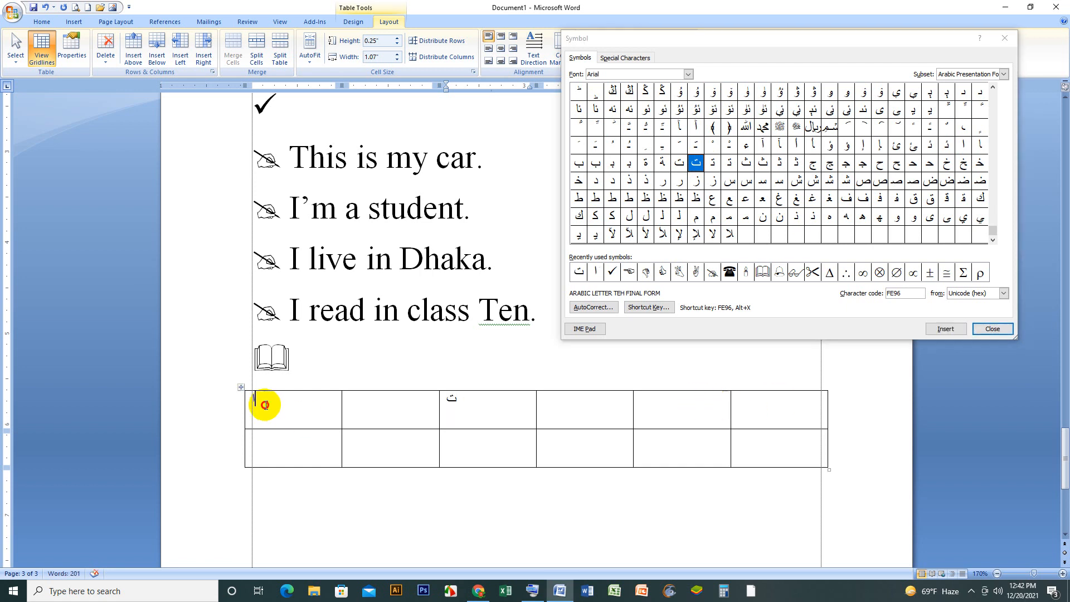
# Insert the isolated Arabic letter hah (FEA1) into the fifth cell of the first row
pyautogui.click(353, 418)
pyautogui.click(544, 402)
pyautogui.click(716, 402)
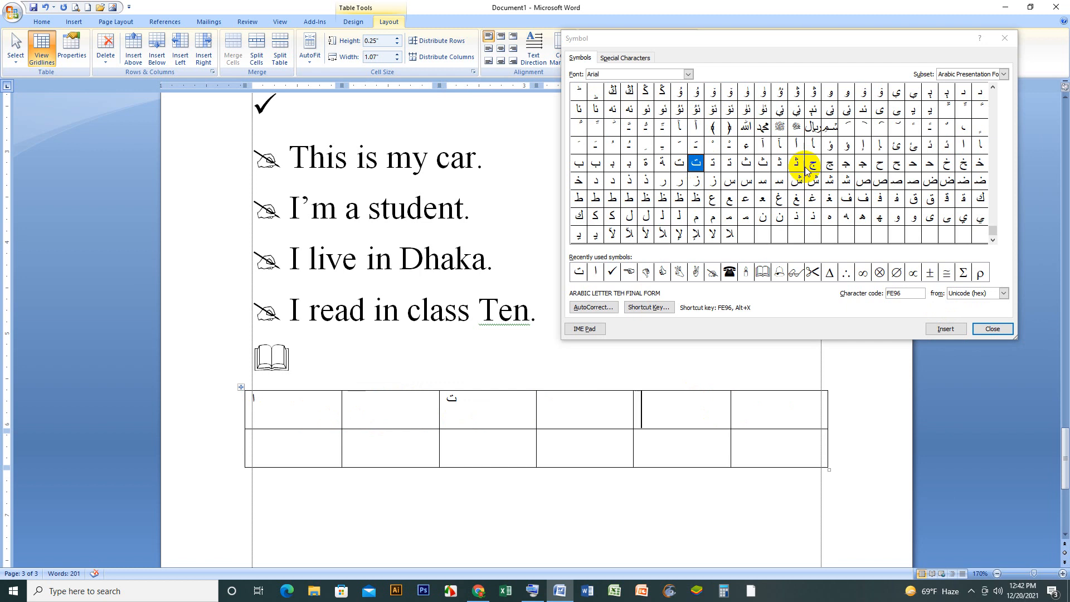
pyautogui.click(881, 170)
pyautogui.click(881, 166)
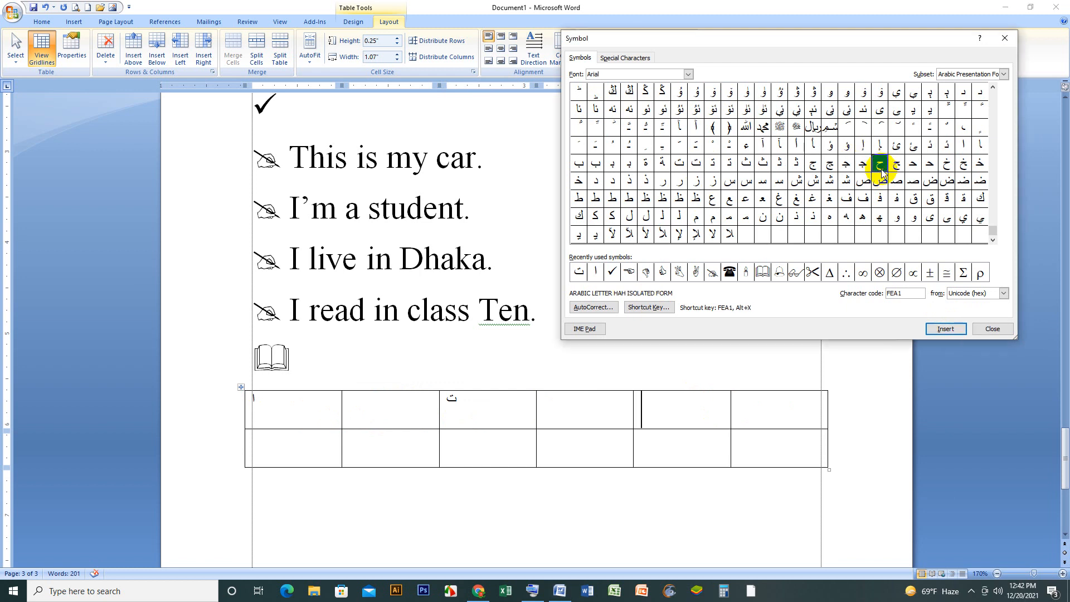
pyautogui.click(941, 323)
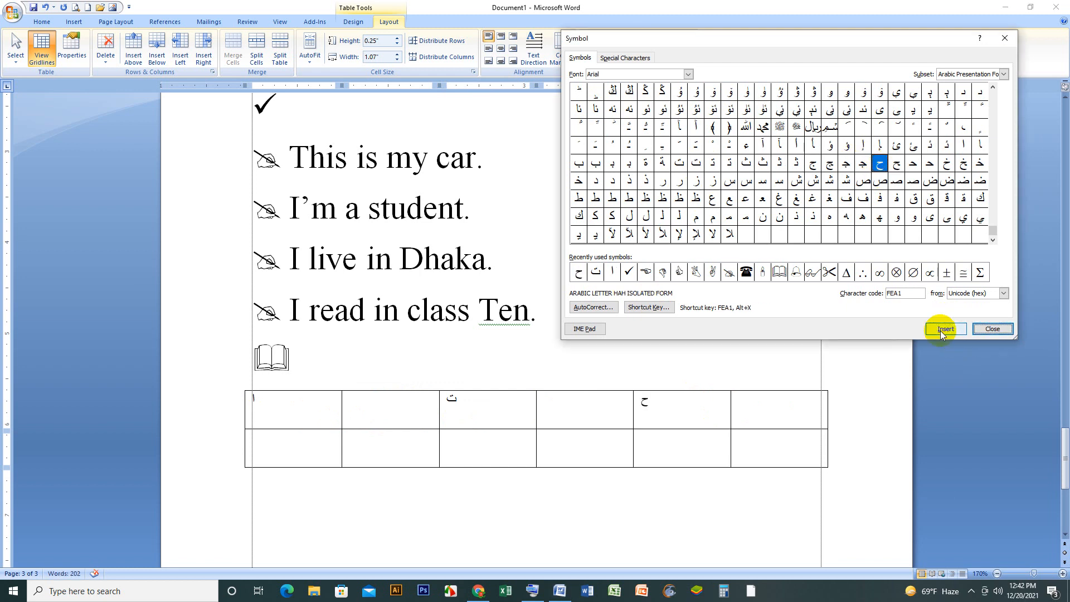
# Insert the medial form of the Arabic letter tah (FEC4) into the first cell of the table's second row
pyautogui.click(318, 446)
pyautogui.click(311, 444)
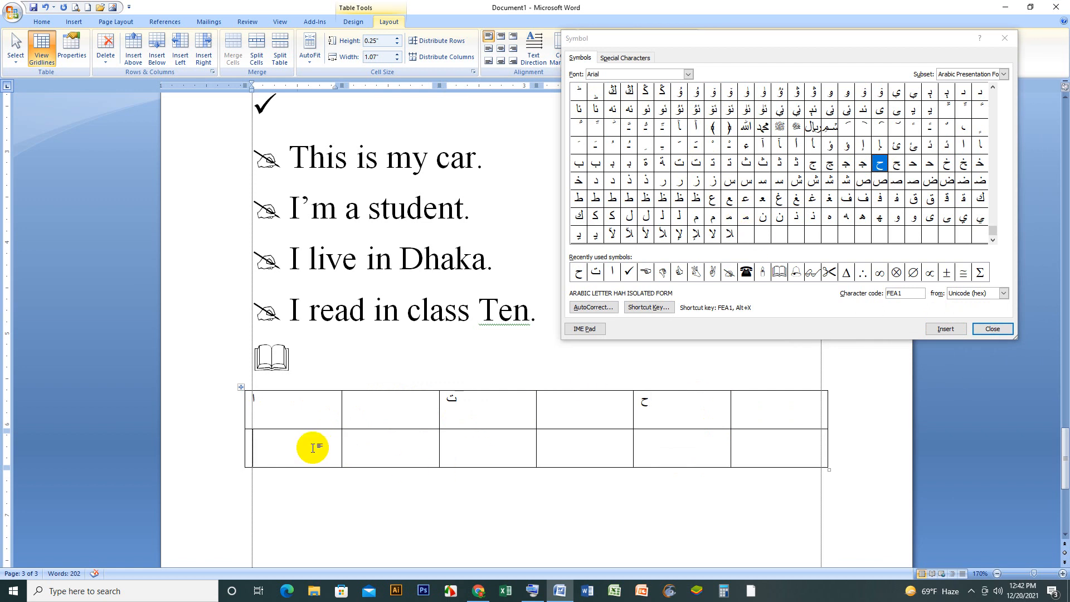
pyautogui.click(679, 201)
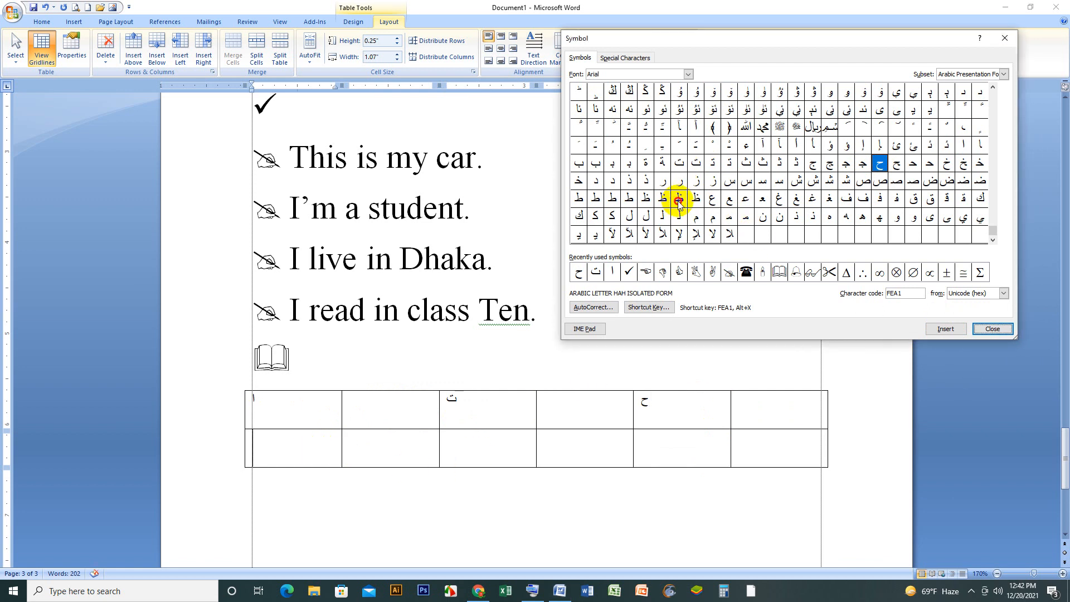
pyautogui.click(630, 199)
pyautogui.click(946, 329)
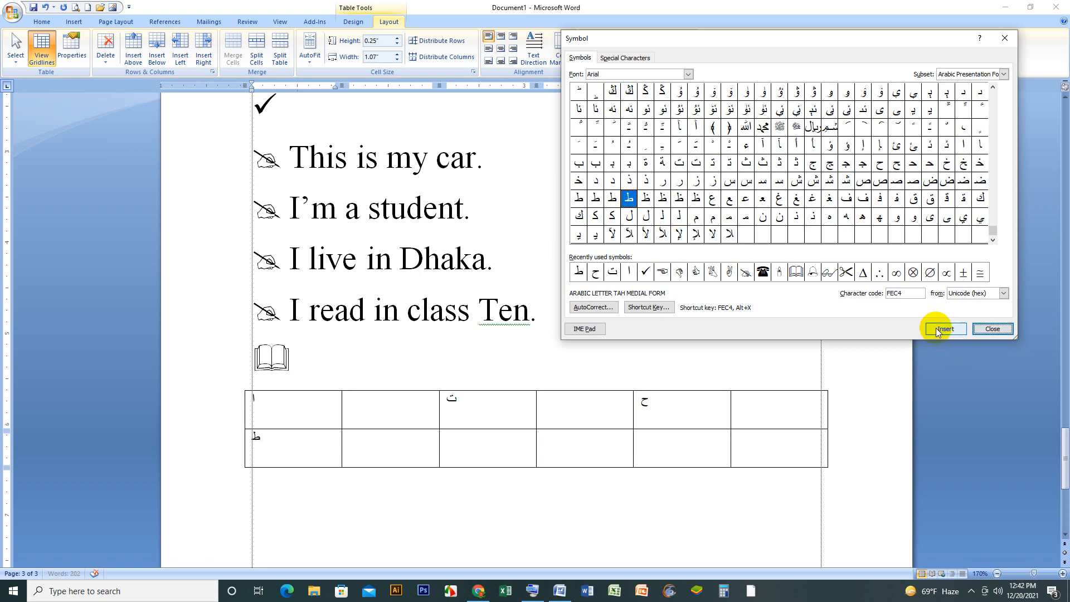
# Insert the isolated Arabic letter ain (FEC9) into the third cell of the second row
pyautogui.click(520, 443)
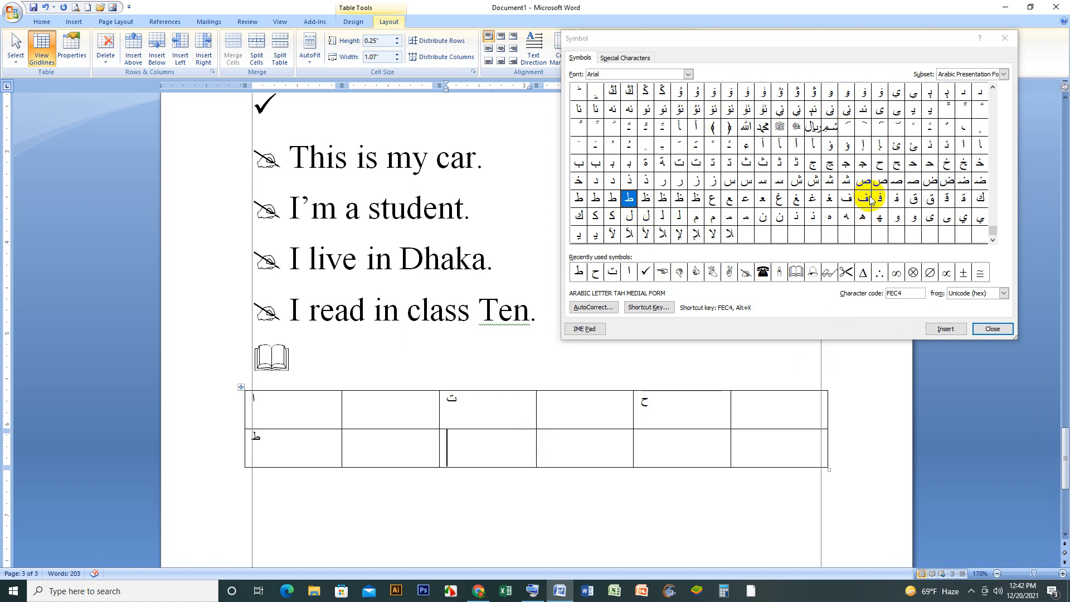
pyautogui.click(778, 201)
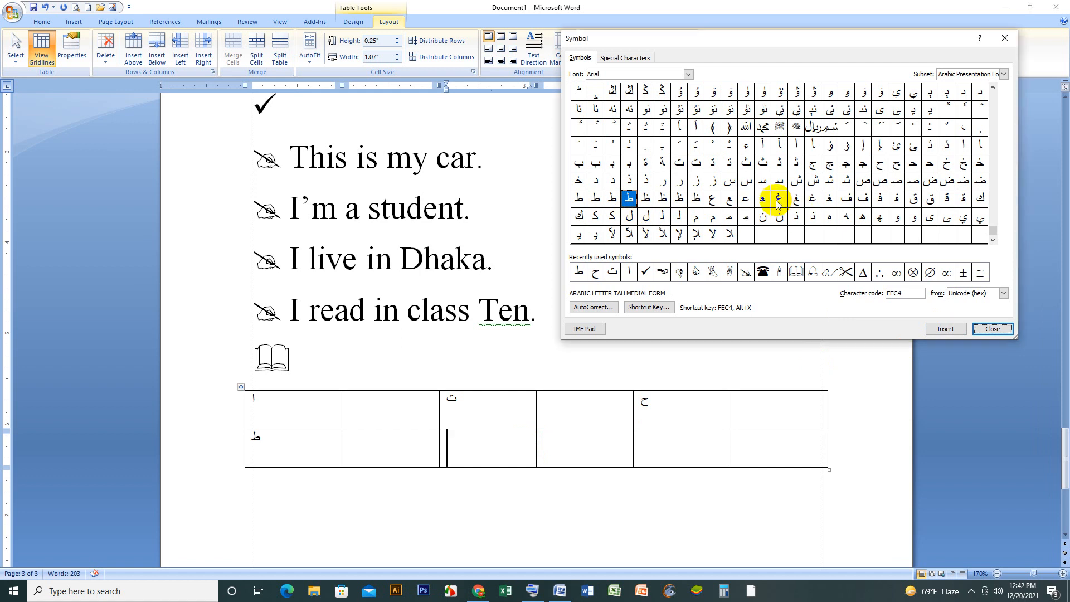
pyautogui.click(714, 200)
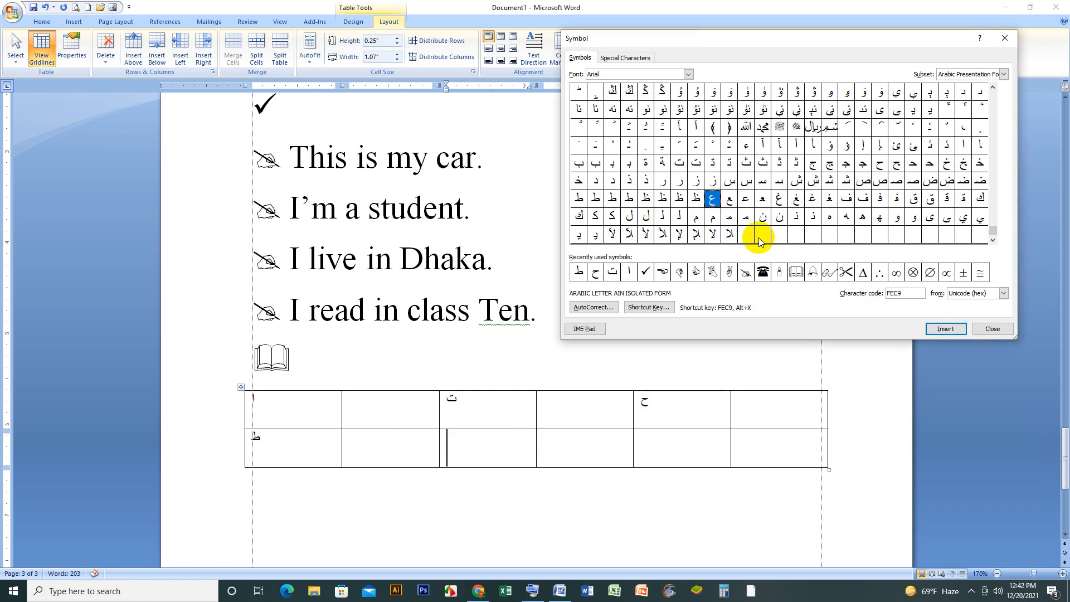
pyautogui.click(932, 329)
# Insert the isolated Arabic letter noon (FEE5) into the fifth cell of the second row
pyautogui.click(703, 451)
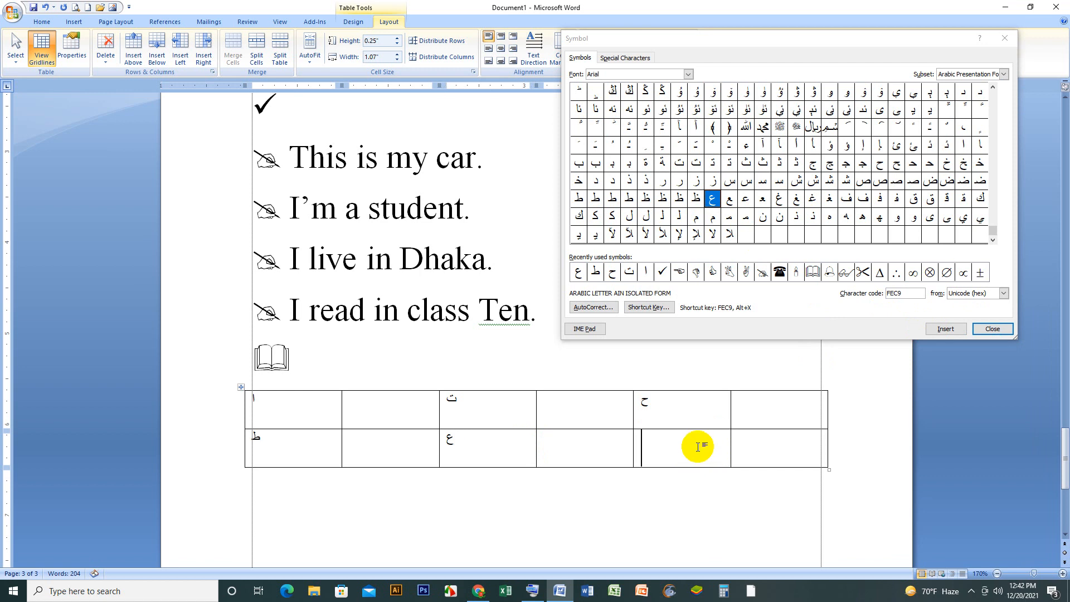
pyautogui.click(762, 217)
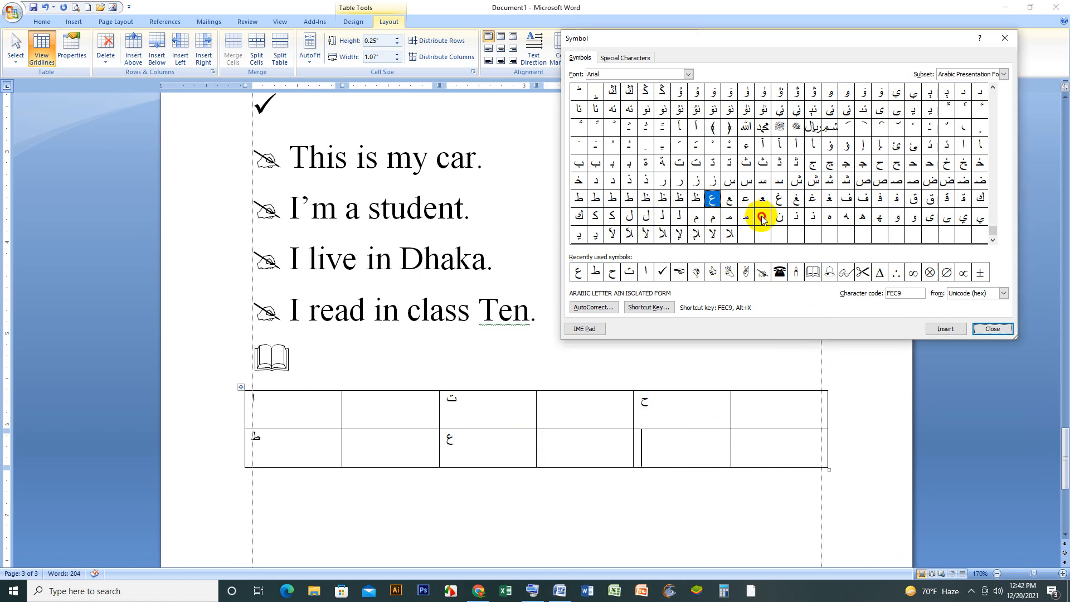
pyautogui.click(763, 218)
pyautogui.click(946, 329)
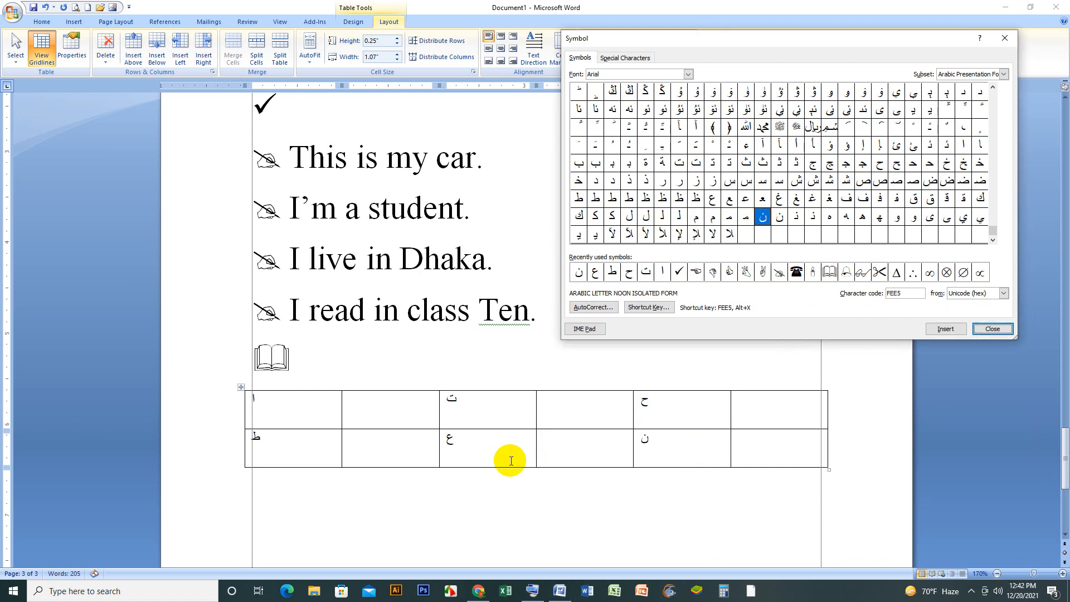
# Set the contents of all table cells to font size 28 and centre them horizontally
pyautogui.click(295, 406)
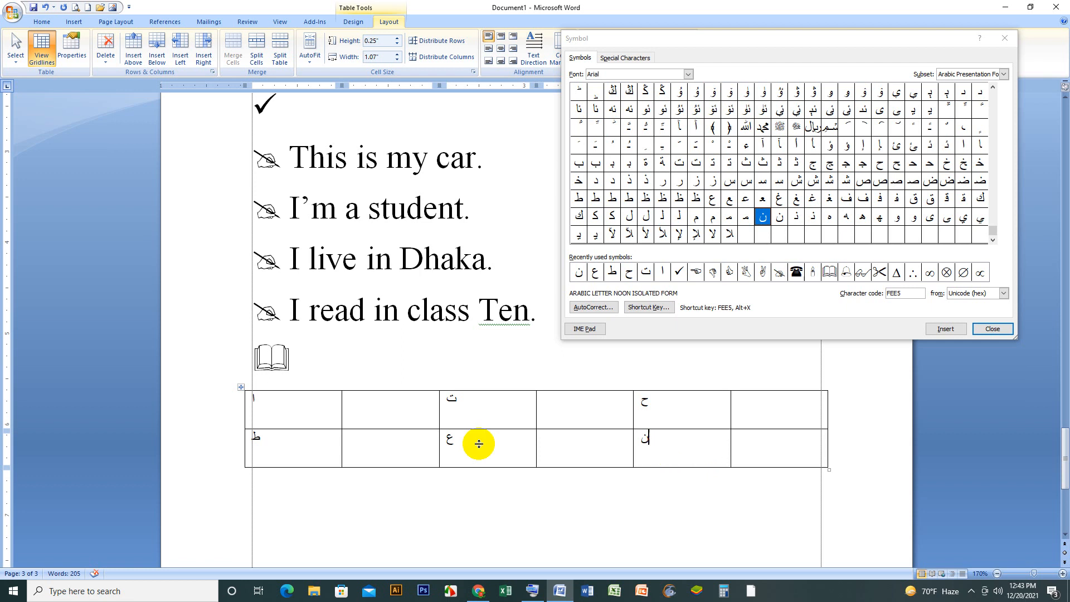
pyautogui.moveTo(310, 406); pyautogui.dragTo(749, 436)
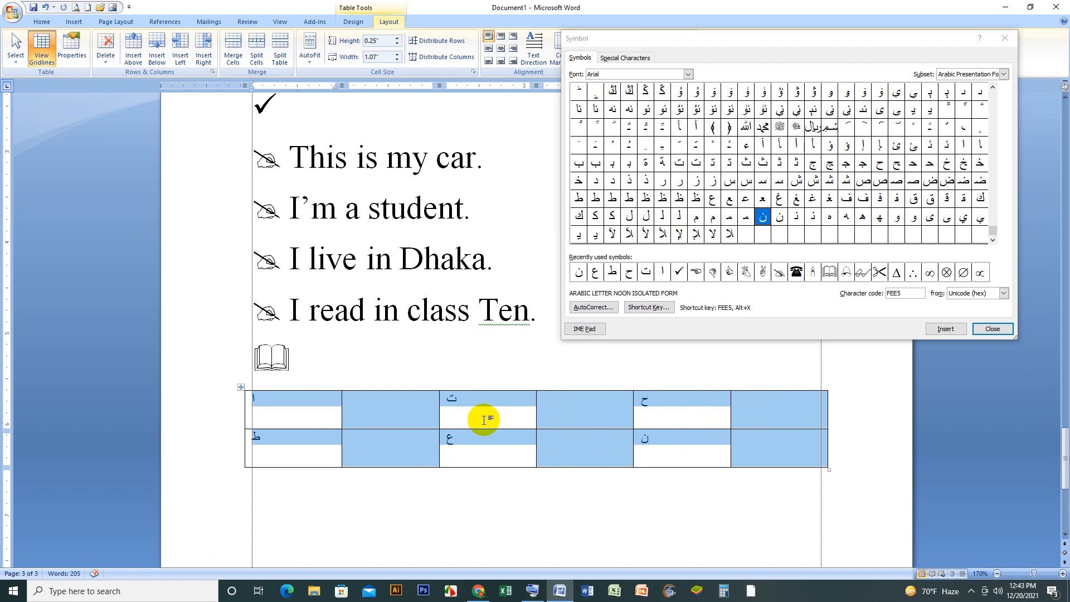
pyautogui.click(43, 21)
pyautogui.click(198, 41)
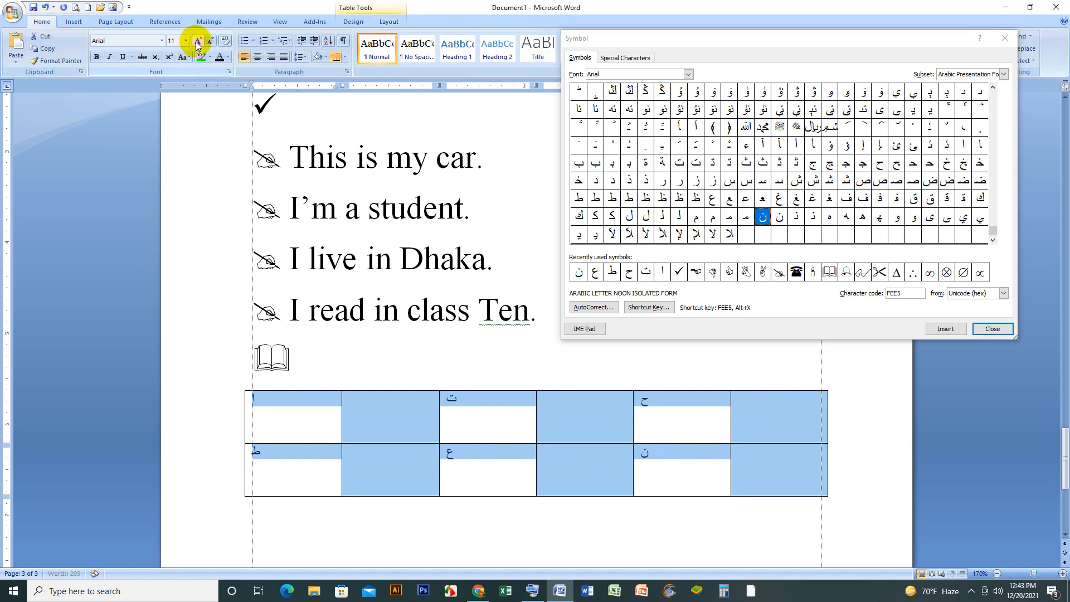
pyautogui.click(211, 42)
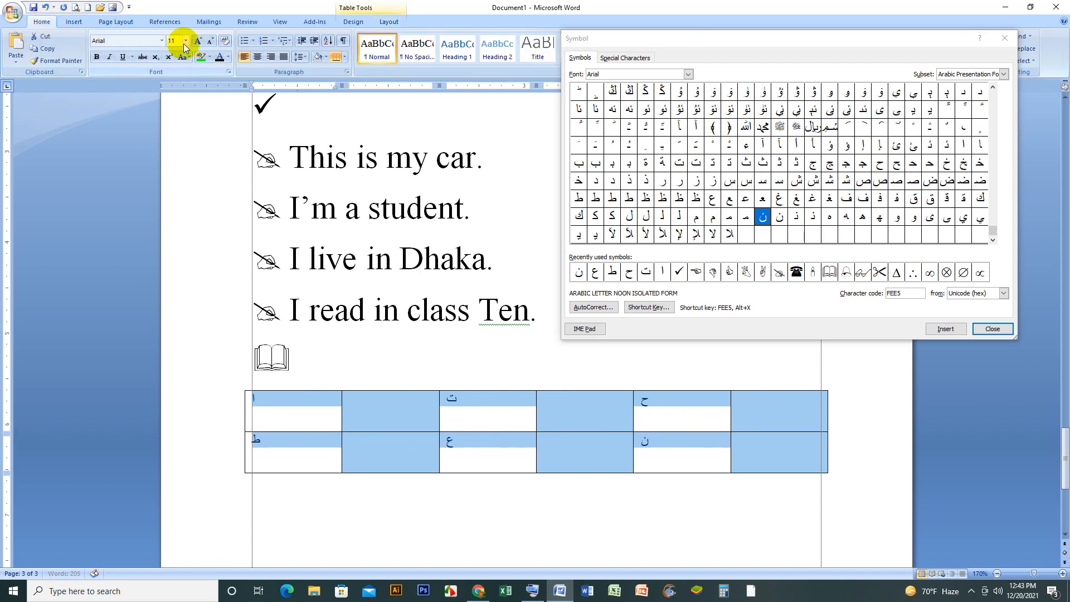
pyautogui.click(184, 41)
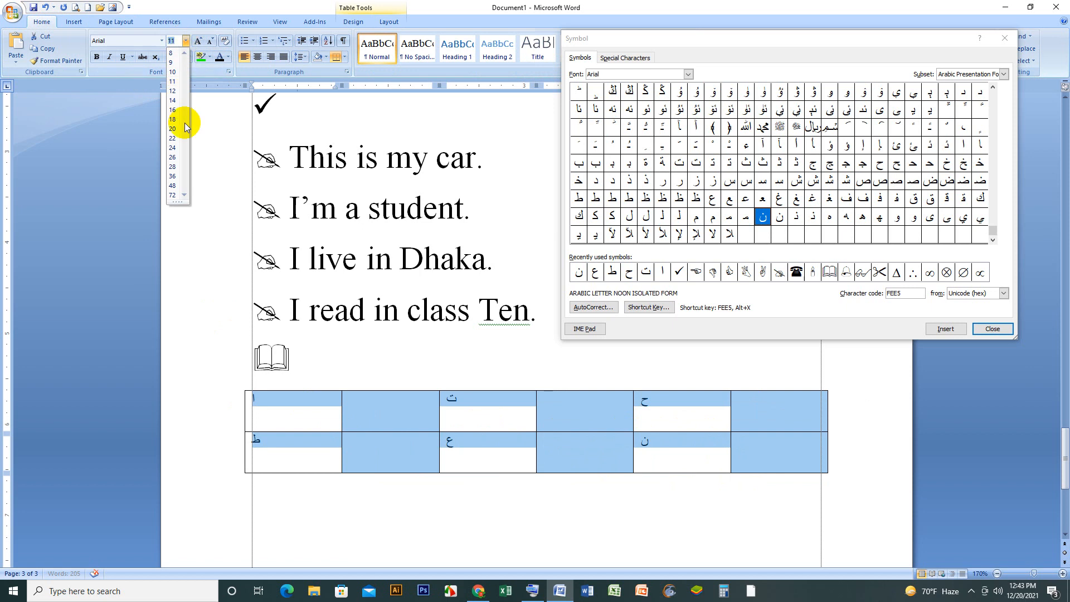
pyautogui.click(173, 167)
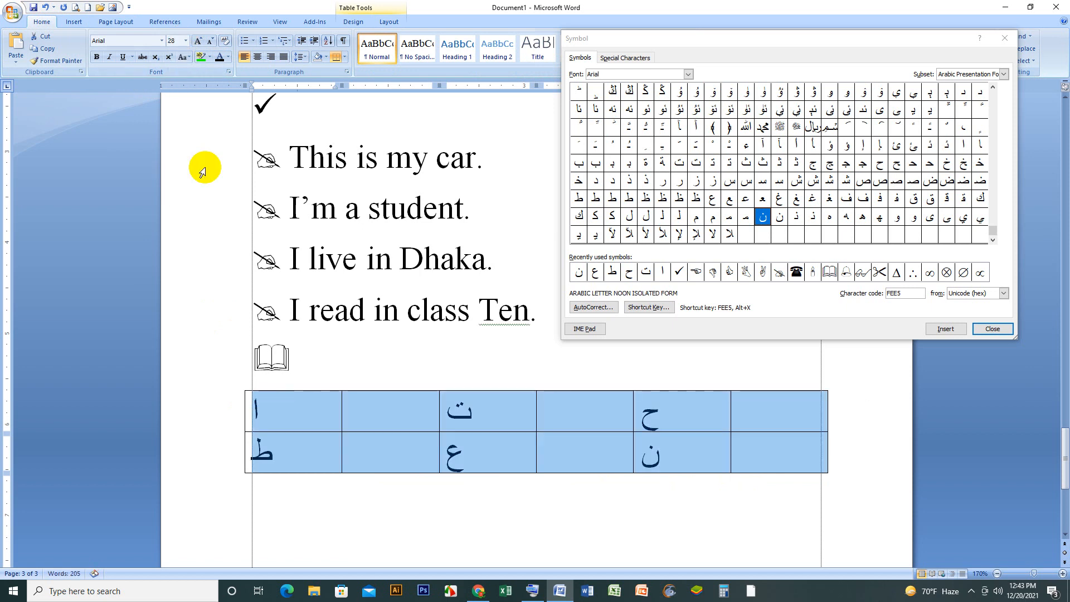
pyautogui.click(258, 57)
# Insert the Arabic ligatures Allah (FDF2) and Sallallahou Alayhe Wasallam (FDFA) into the fourth cell of the second row
pyautogui.click(569, 445)
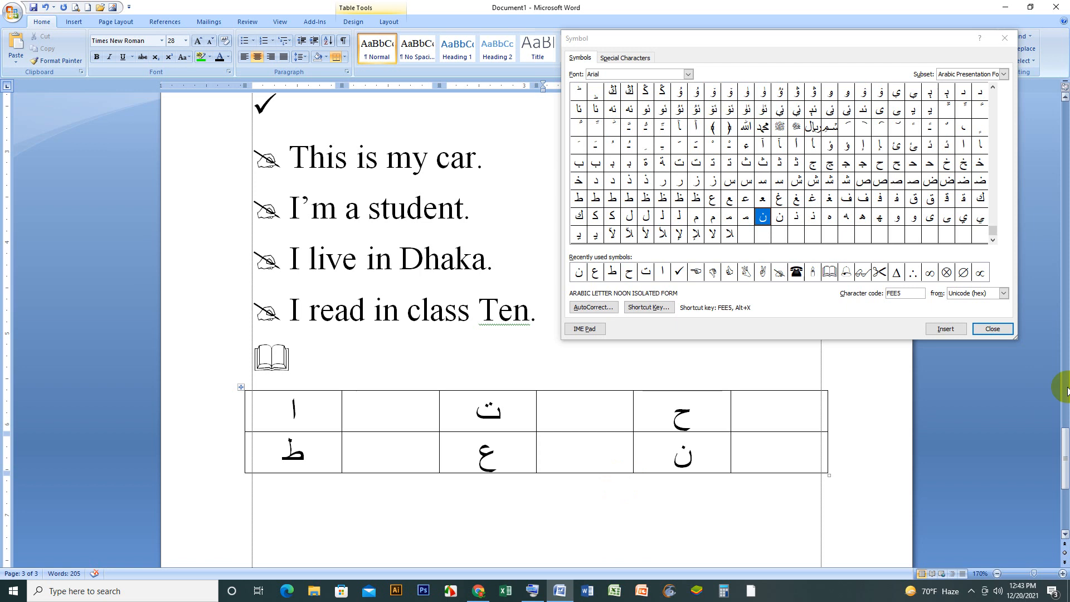
pyautogui.click(748, 129)
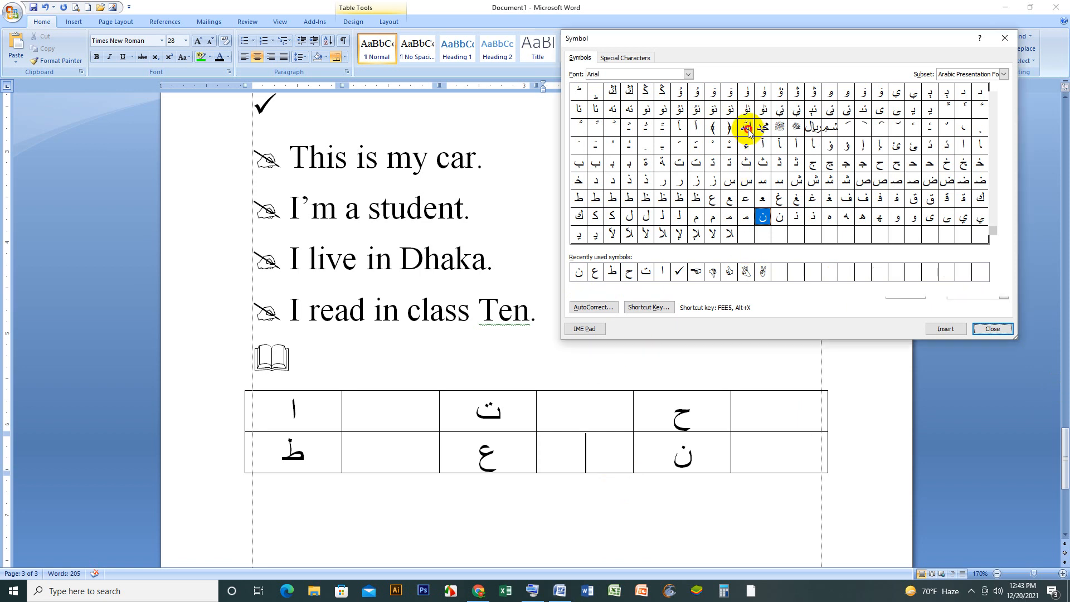
pyautogui.click(747, 128)
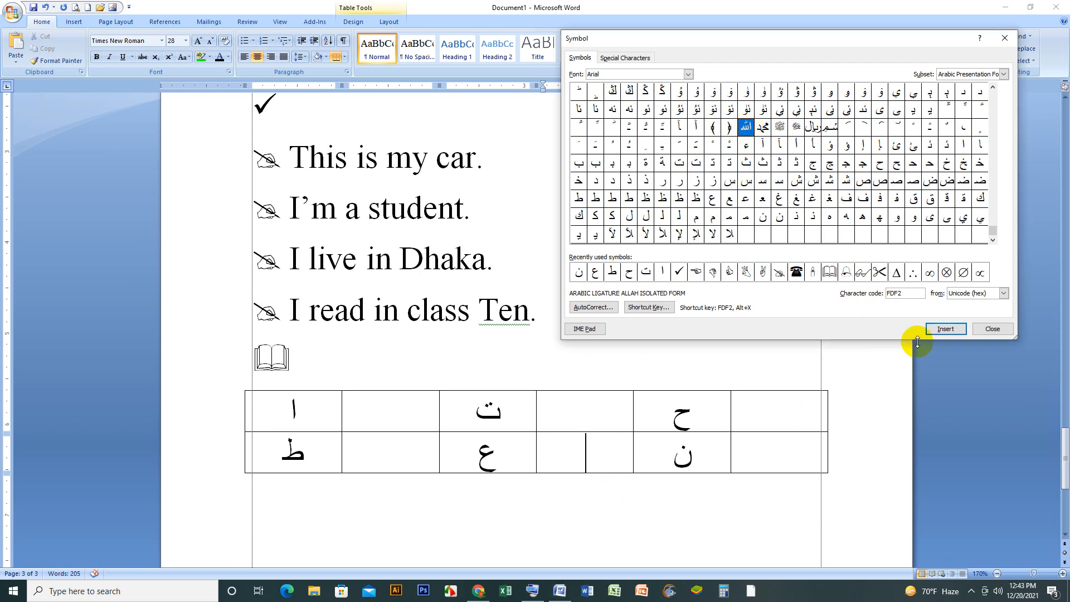
pyautogui.click(941, 330)
pyautogui.click(627, 460)
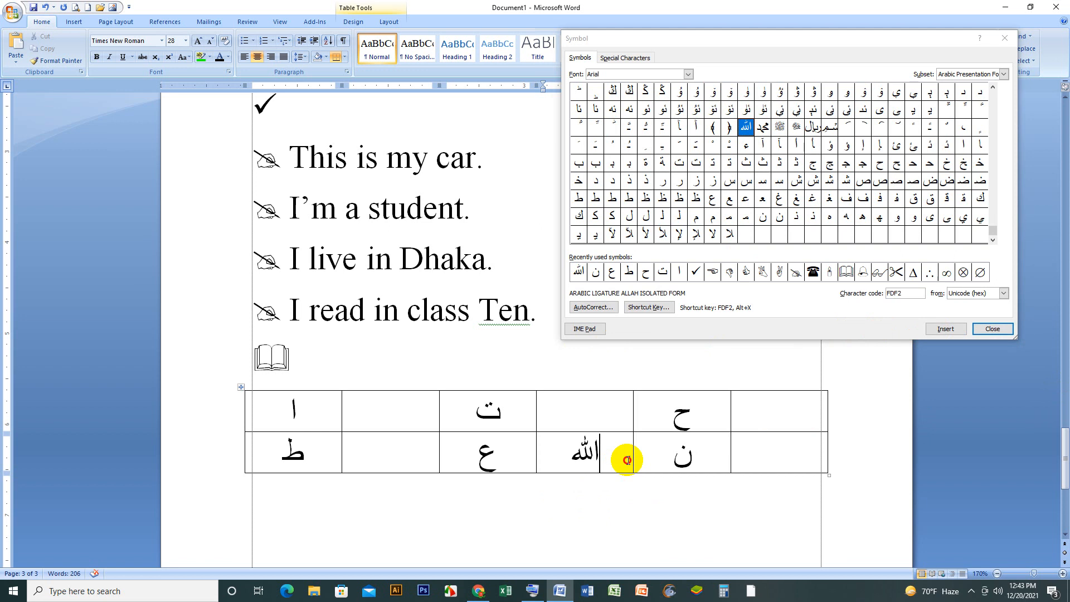
pyautogui.click(779, 127)
pyautogui.click(944, 329)
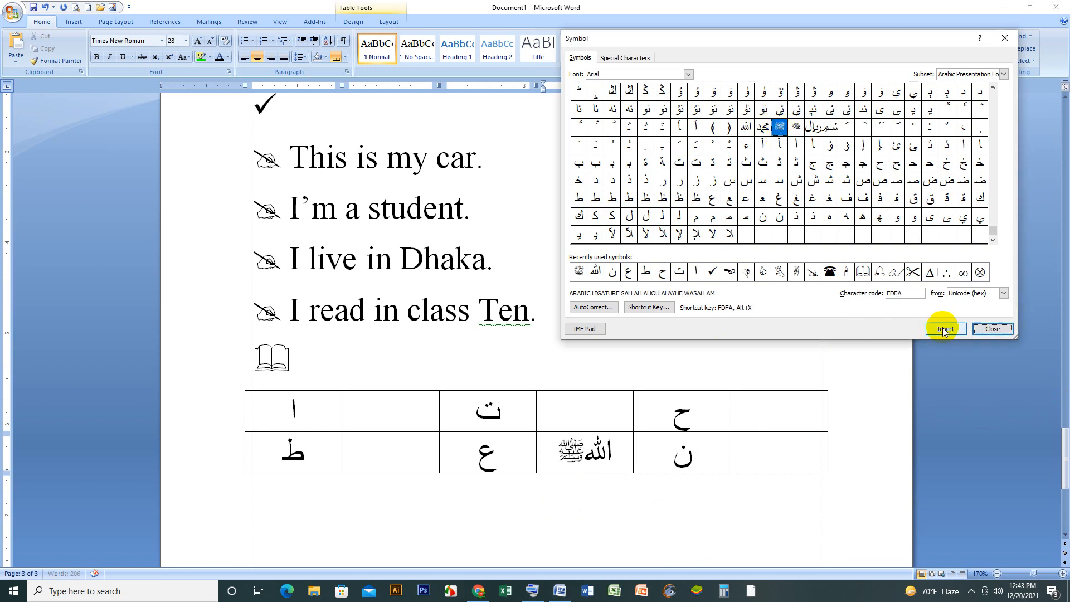
# Insert the Arabic ligature Jallajalalouhou (FDFB) into the last cell of the second row and close the Symbol dialog
pyautogui.click(788, 443)
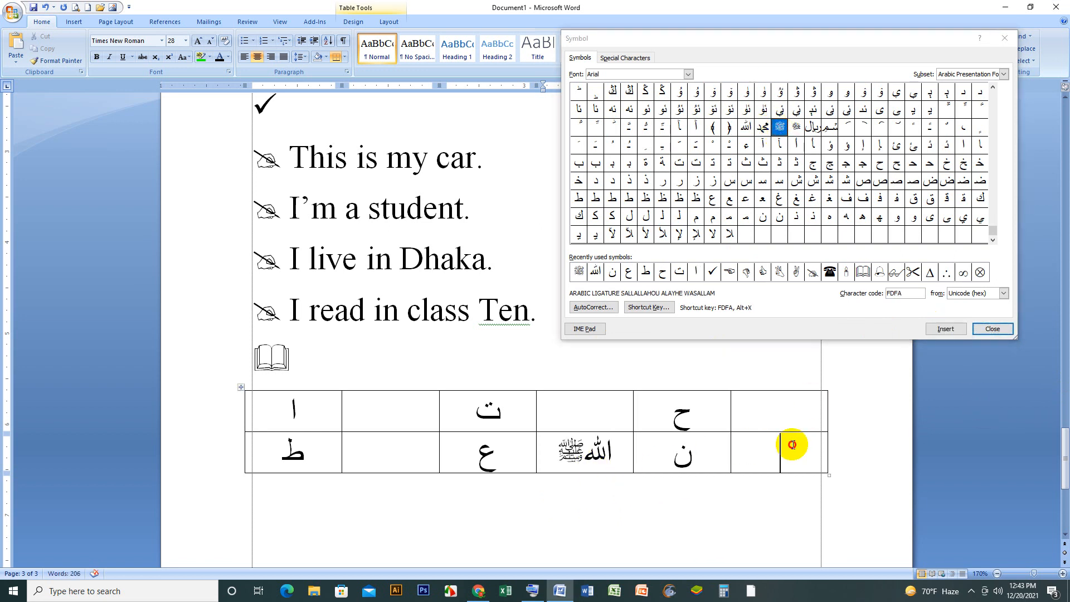
pyautogui.click(799, 129)
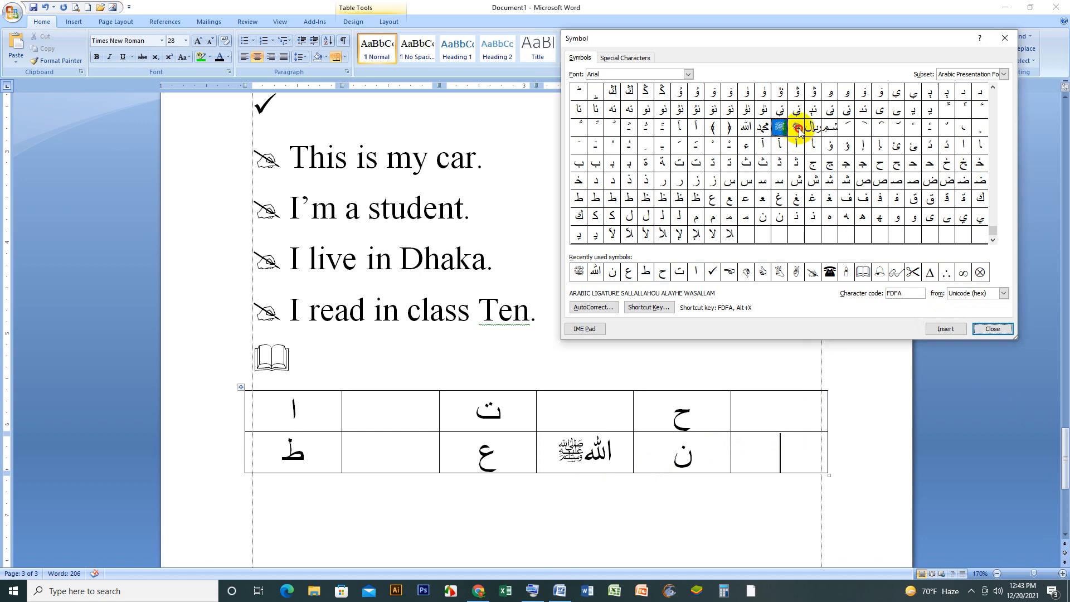
pyautogui.click(797, 128)
pyautogui.click(947, 329)
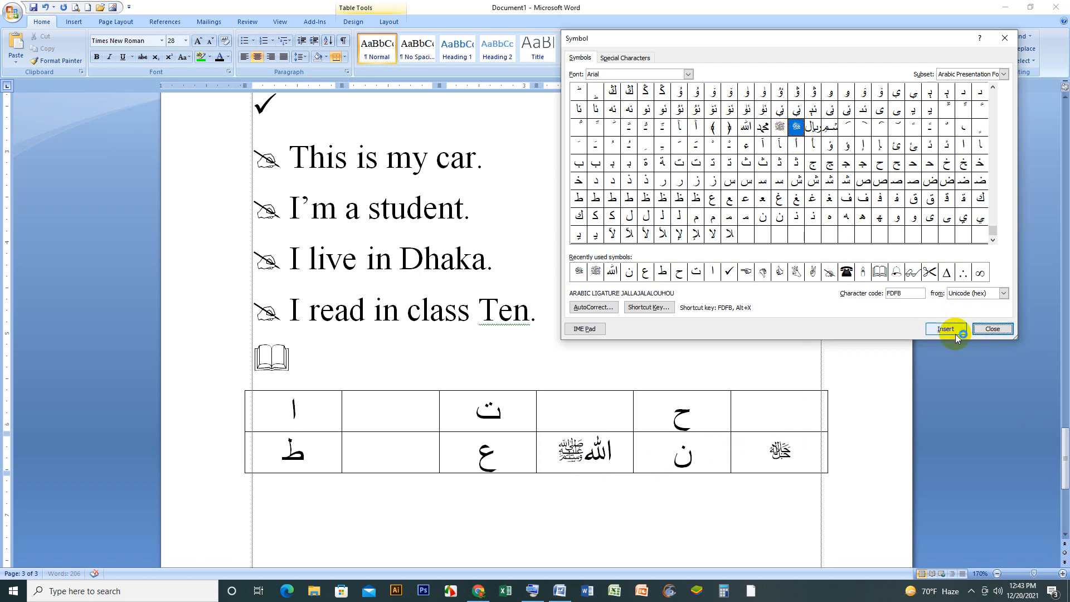
pyautogui.click(718, 512)
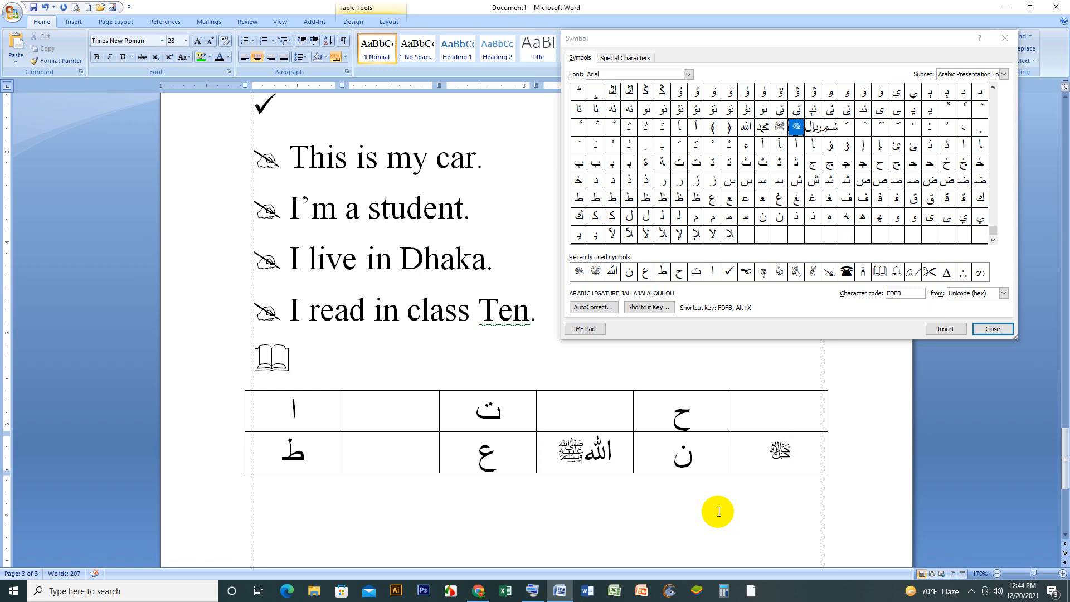
pyautogui.click(993, 329)
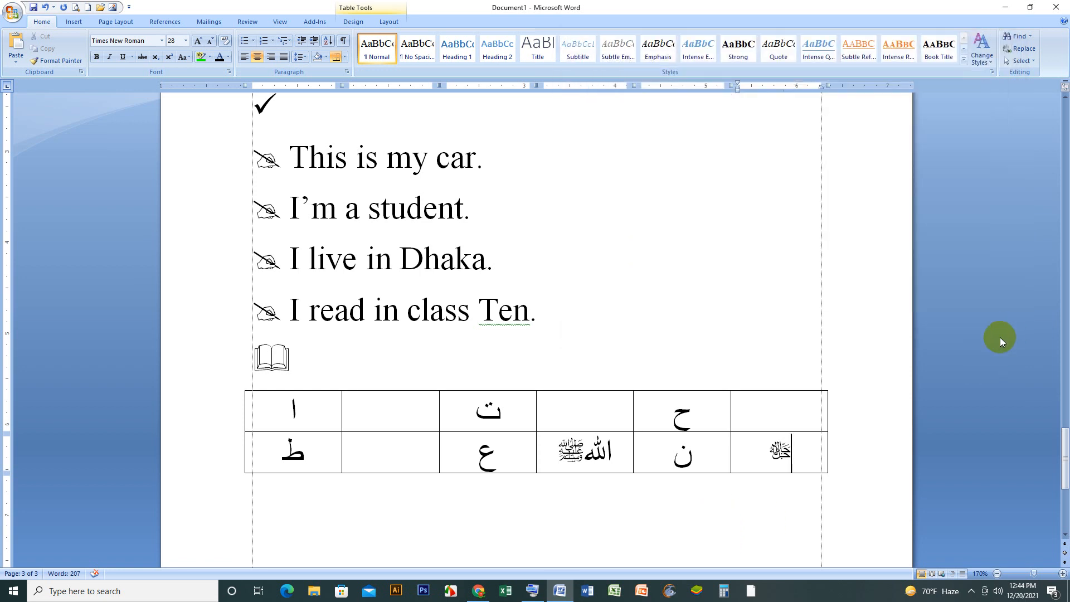
# Insert the current date and time after the check mark, using the numeric date format that includes hours, minutes, seconds and PM
pyautogui.scroll(3, 608, 424)
pyautogui.click(590, 296)
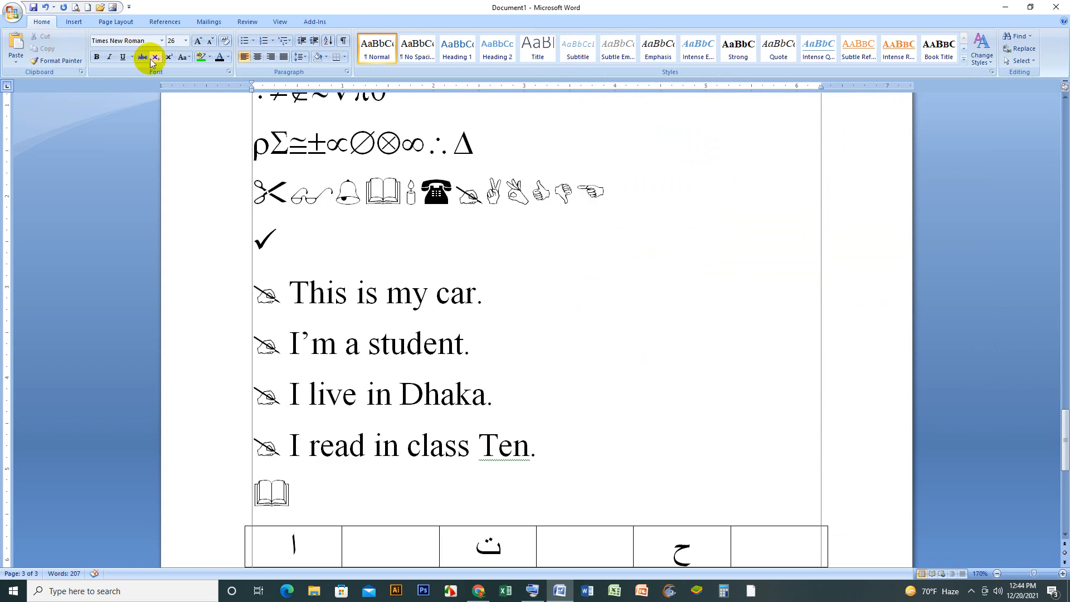
pyautogui.click(75, 22)
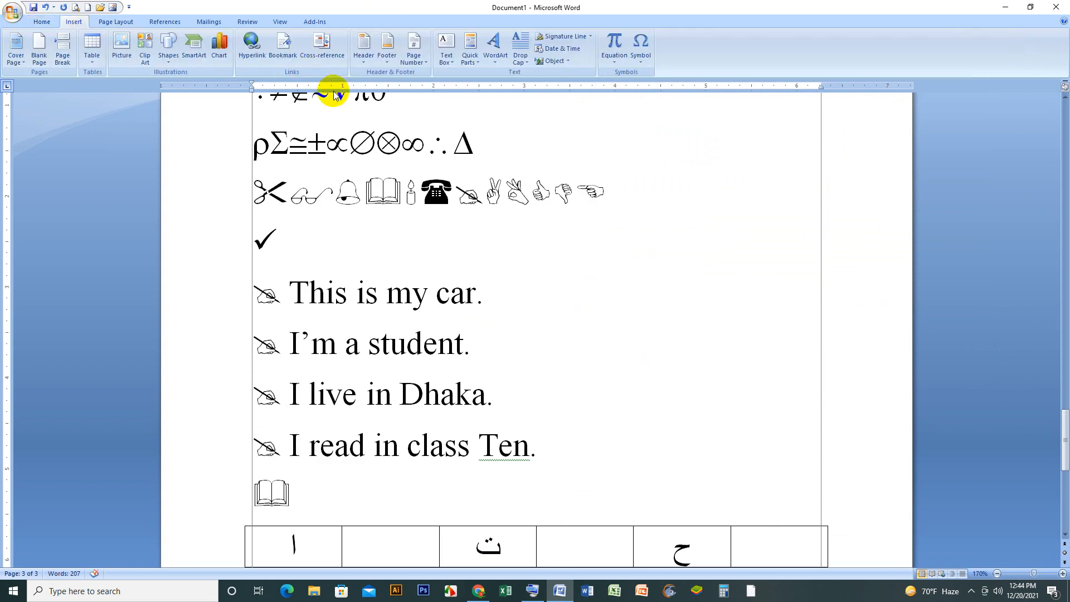
pyautogui.click(446, 263)
pyautogui.click(560, 51)
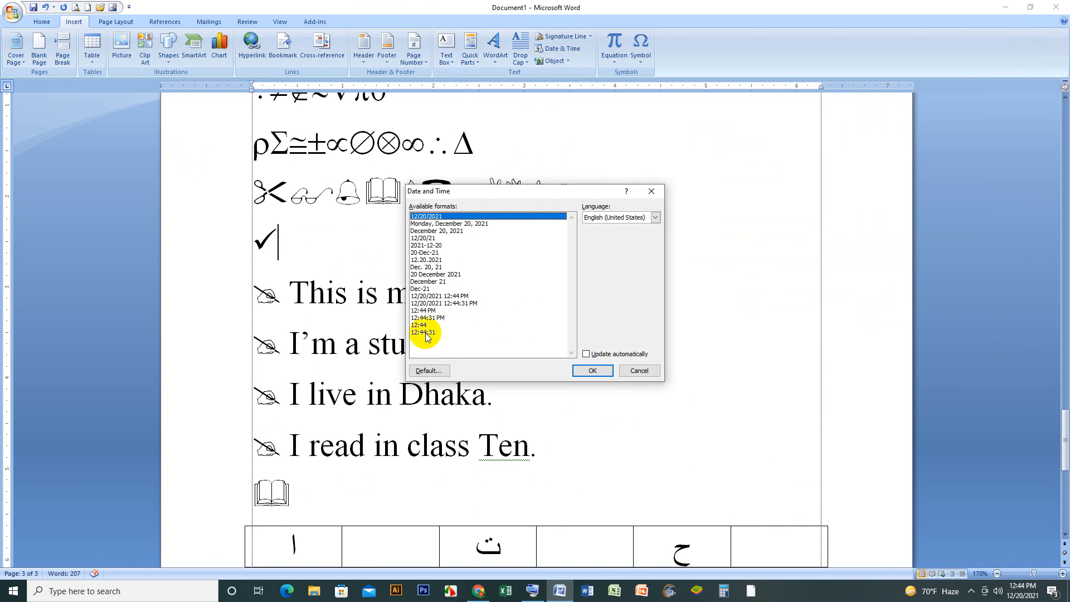
pyautogui.click(448, 303)
pyautogui.click(592, 370)
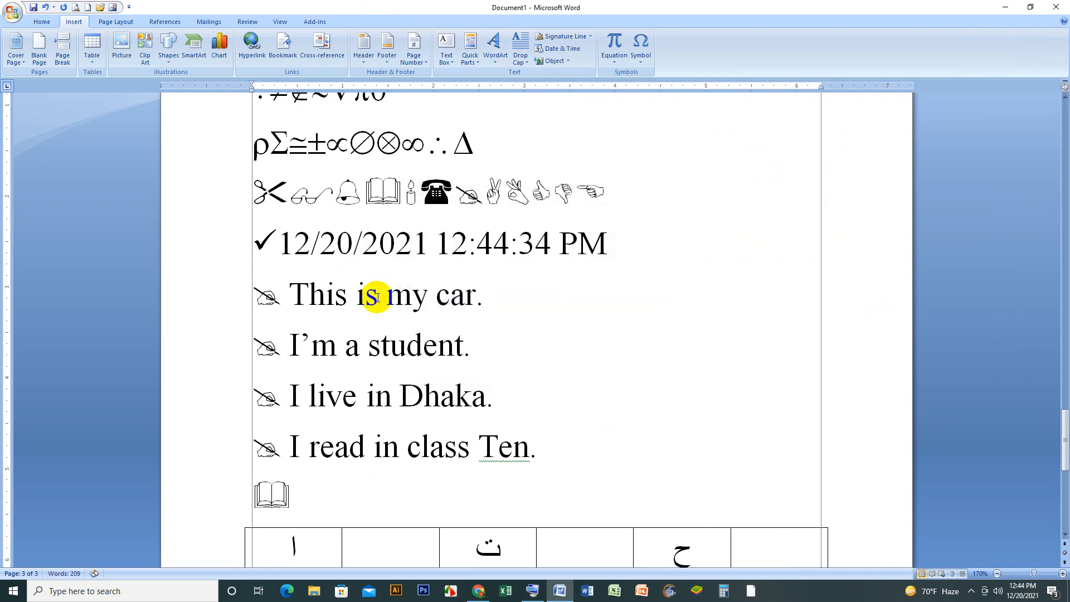
pyautogui.doubleClick(302, 255)
pyautogui.moveTo(302, 254); pyautogui.dragTo(334, 248)
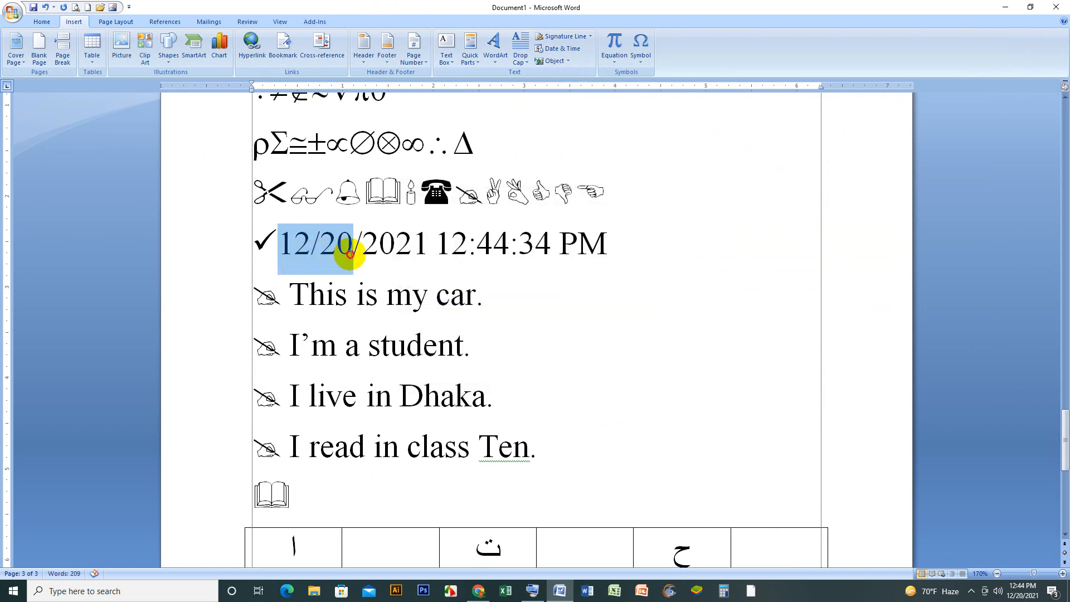
pyautogui.click(319, 248)
pyautogui.moveTo(436, 244); pyautogui.dragTo(633, 242)
pyautogui.click(663, 365)
pyautogui.scroll(2, 552, 407)
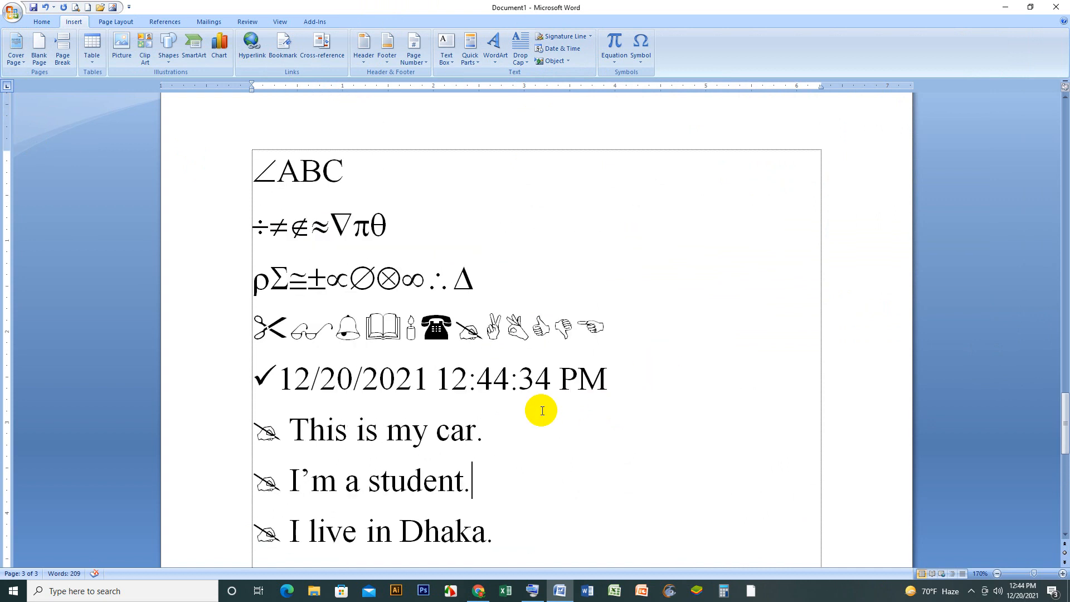
pyautogui.click(973, 592)
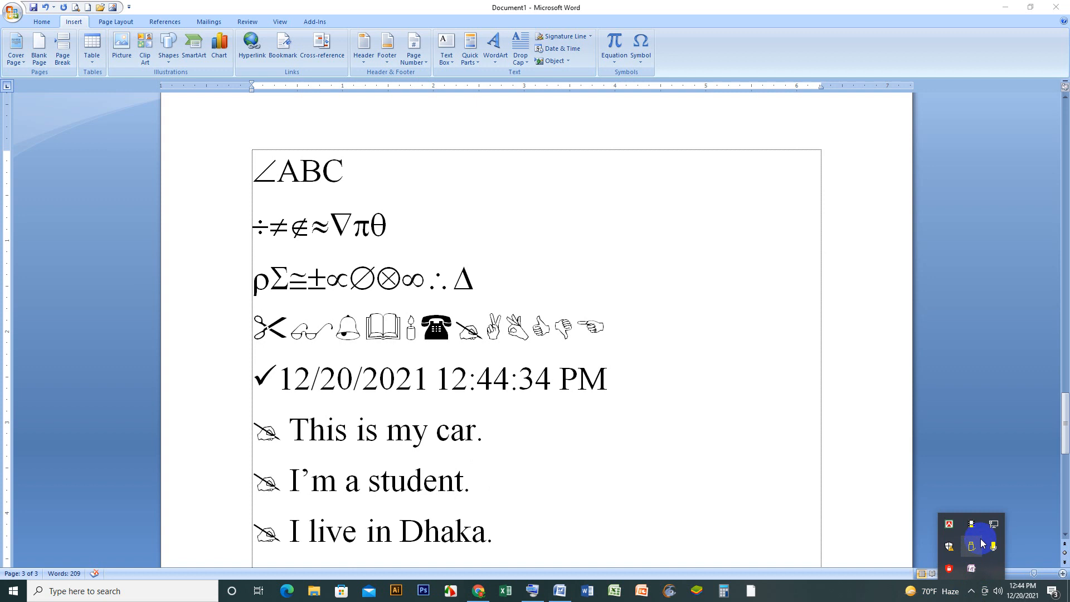